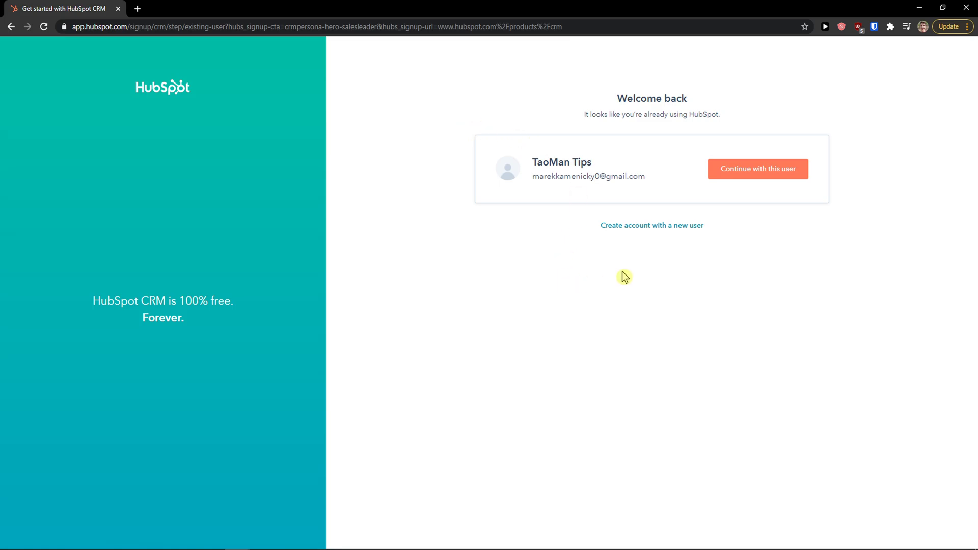
# Back out of new-account creation and continue with the existing user and existing account.
pyautogui.click(661, 226)
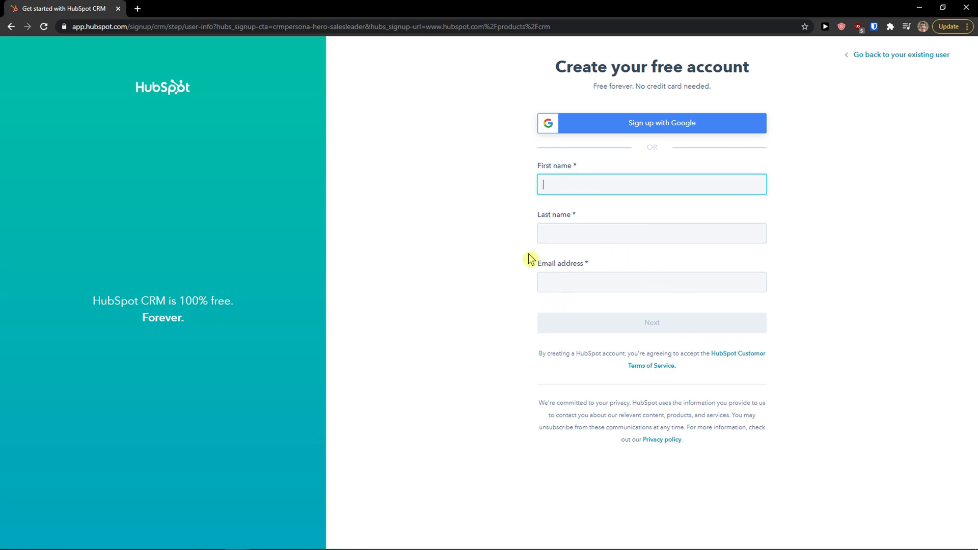
pyautogui.click(11, 27)
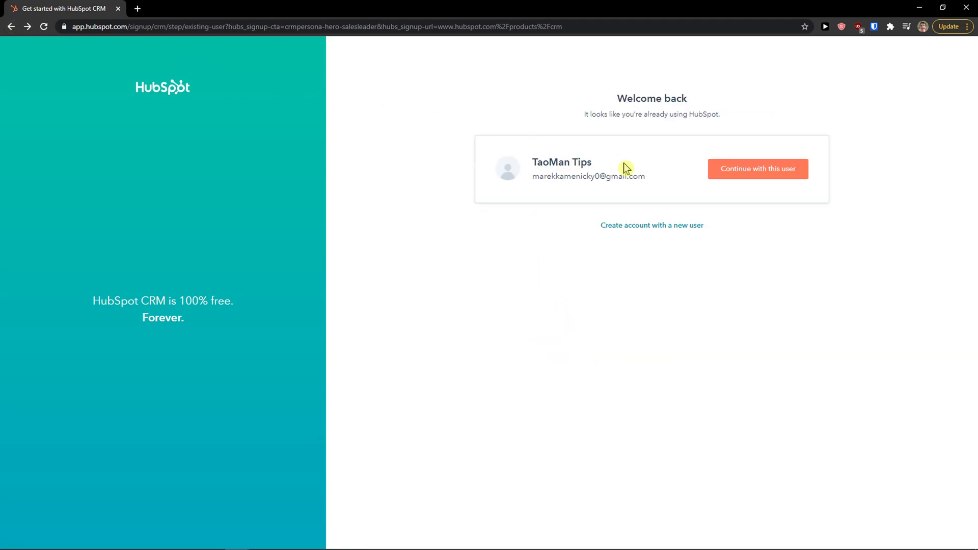
pyautogui.click(755, 174)
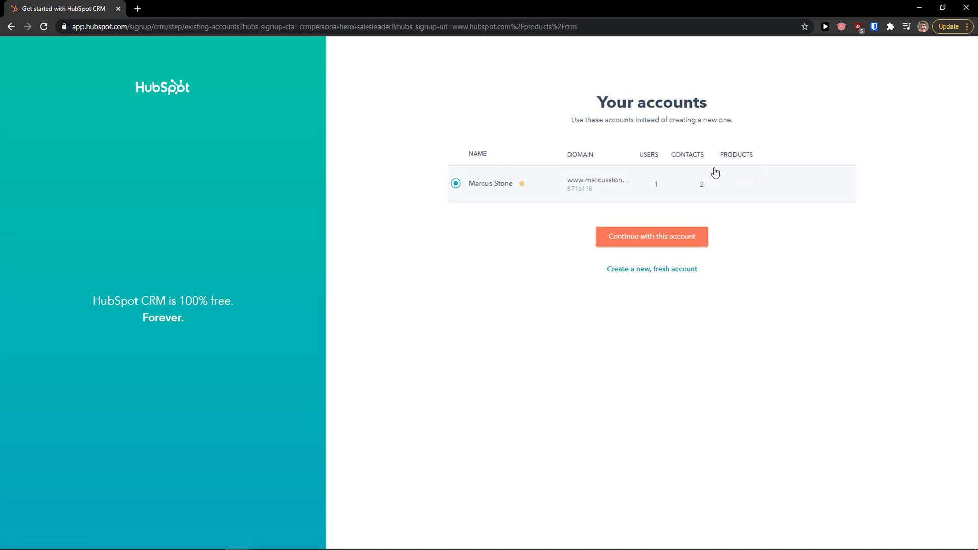
pyautogui.click(630, 243)
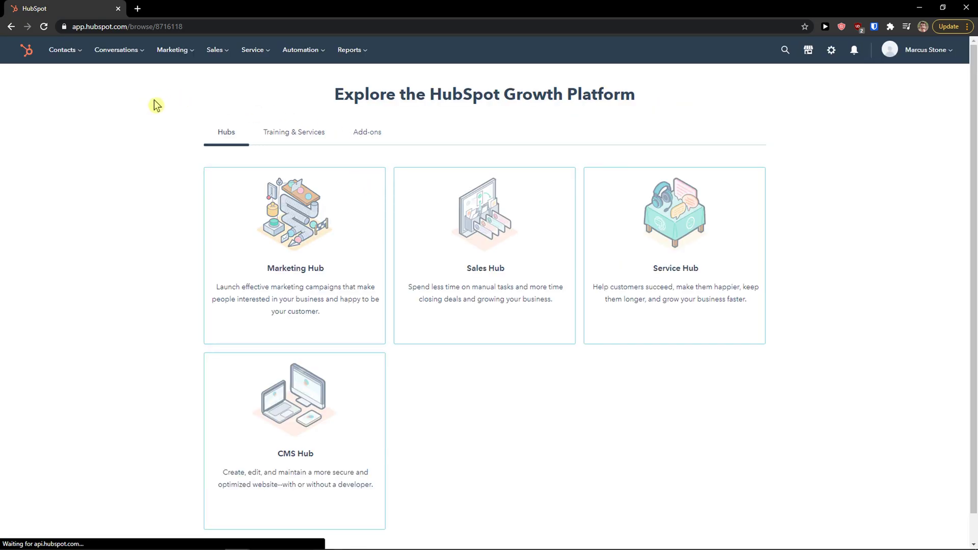
# Open the All contacts list from the Contacts menu, showing the two sample contacts.
pyautogui.moveTo(333, 95); pyautogui.dragTo(655, 105)
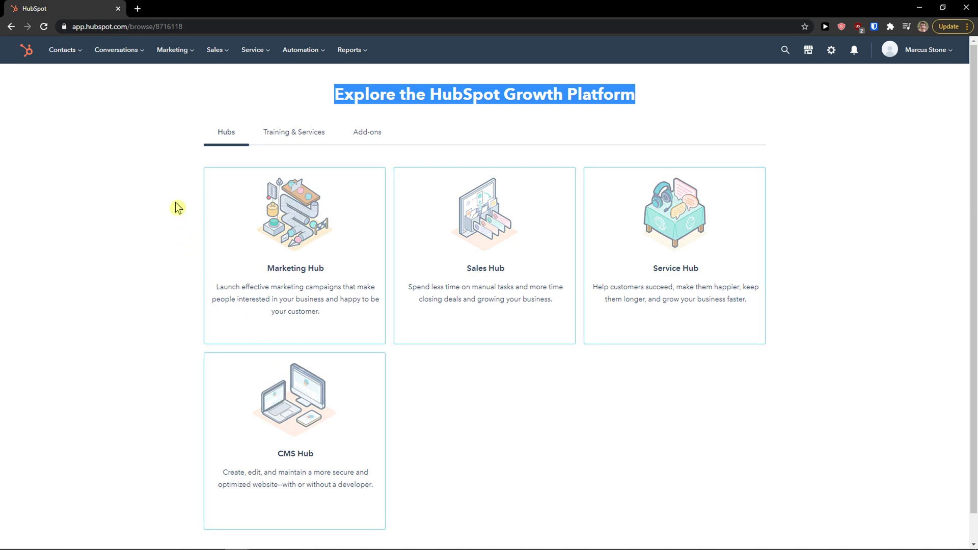
pyautogui.click(76, 51)
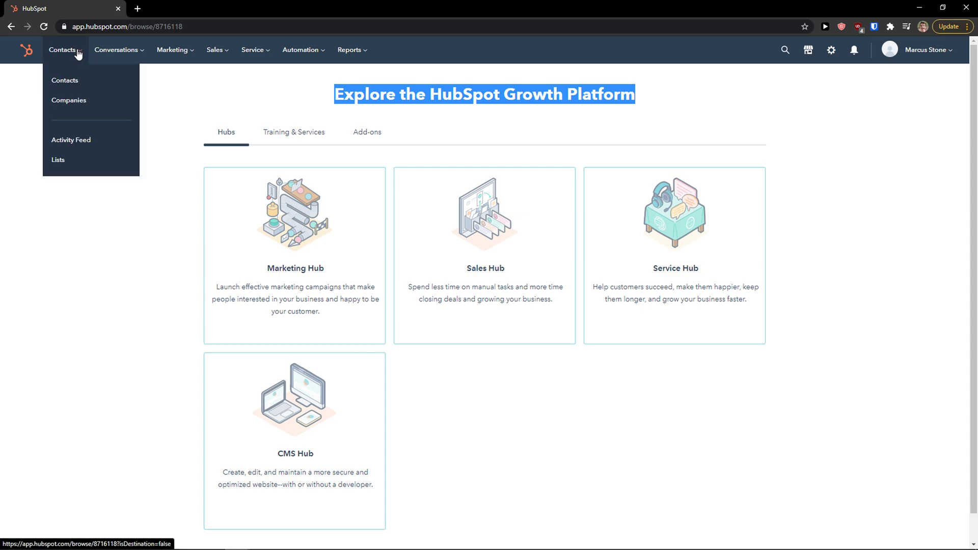
pyautogui.click(65, 81)
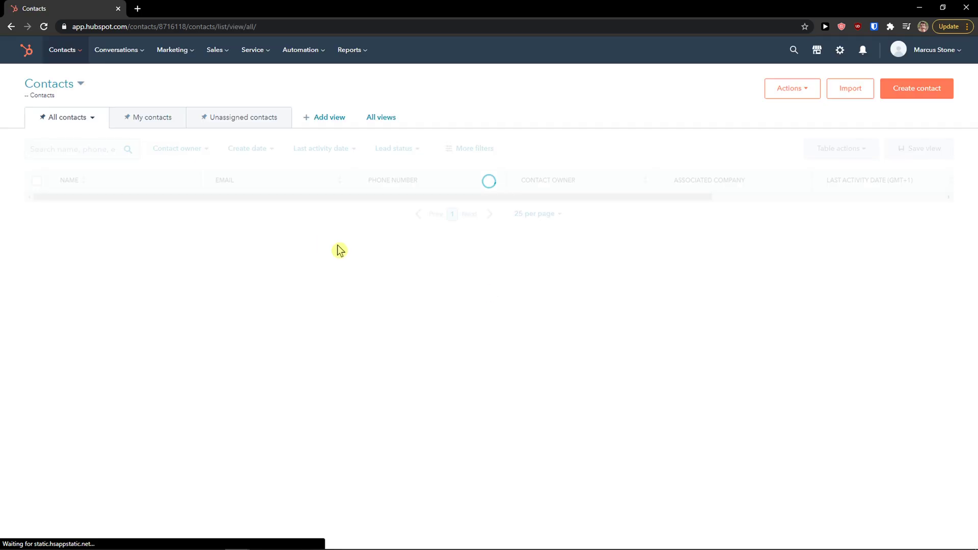
pyautogui.moveTo(118, 239); pyautogui.dragTo(80, 212)
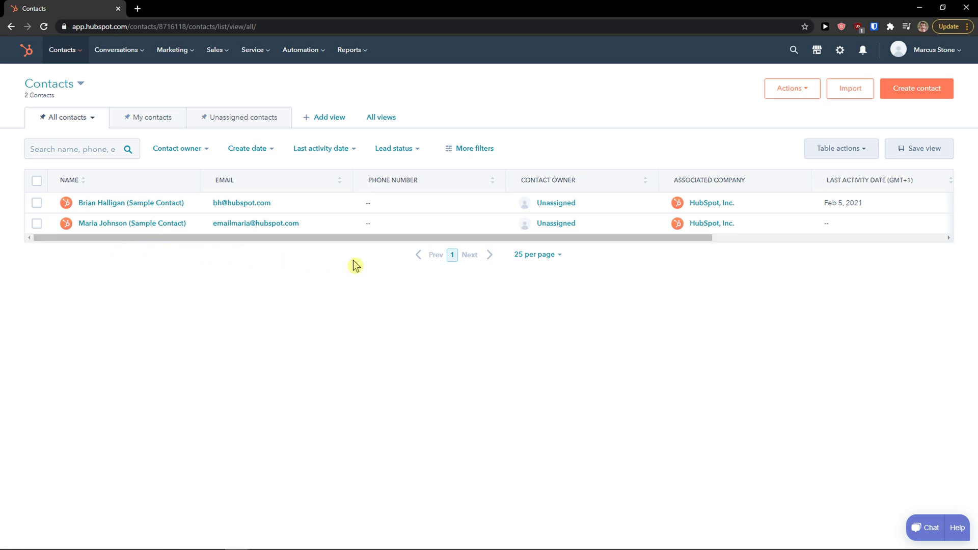
# Start a new contact with the contact's email and first and last name, keeping the current owner.
pyautogui.click(922, 90)
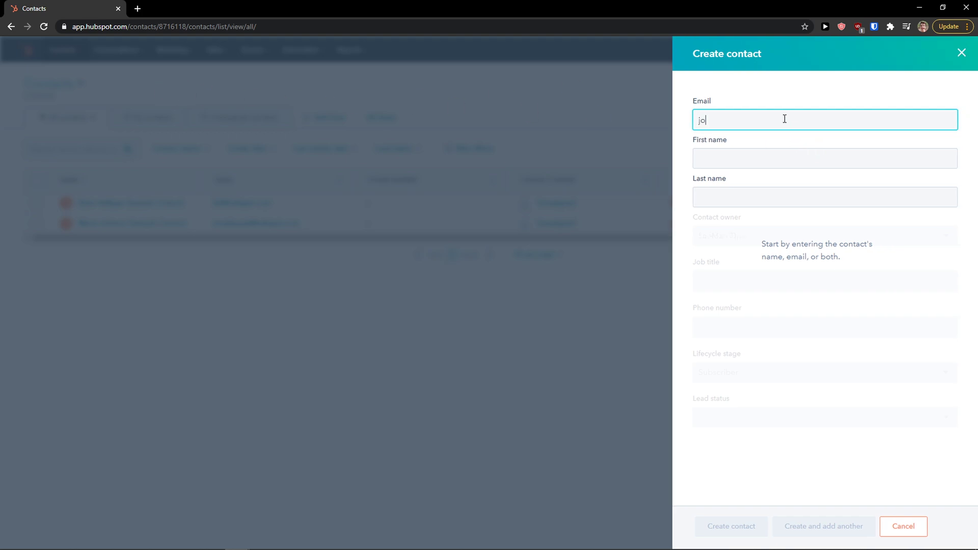
pyautogui.press('Tab')
pyautogui.write('Jessica')
pyautogui.press('Tab')
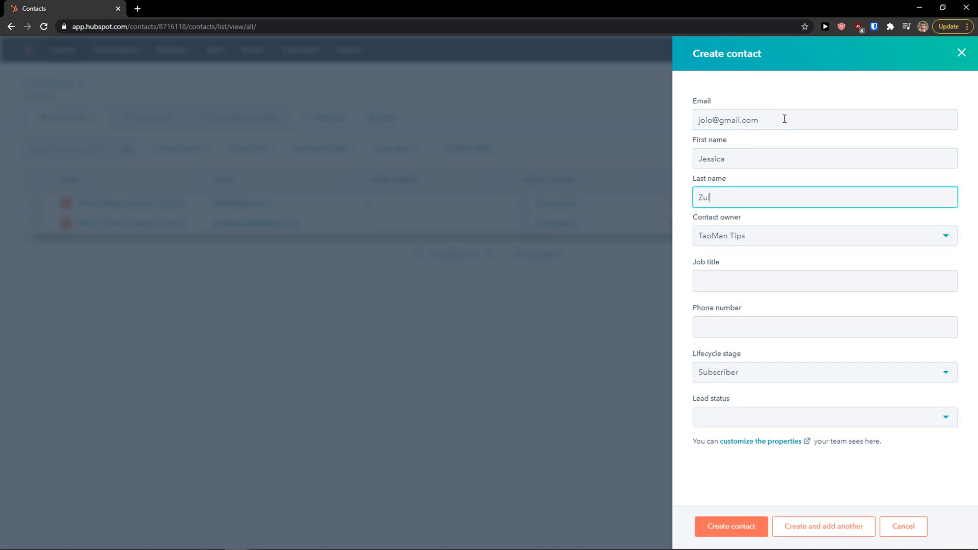
pyautogui.press('Tab')
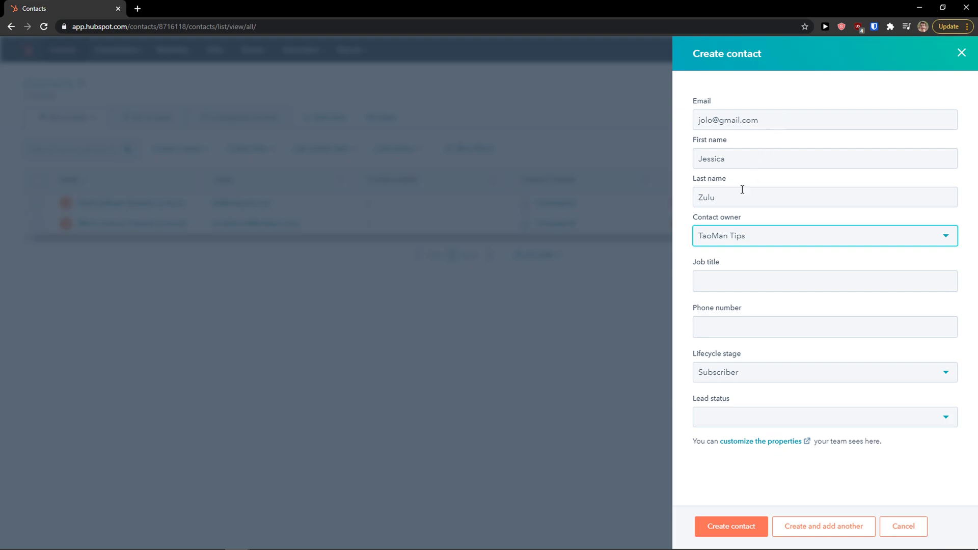
pyautogui.click(736, 236)
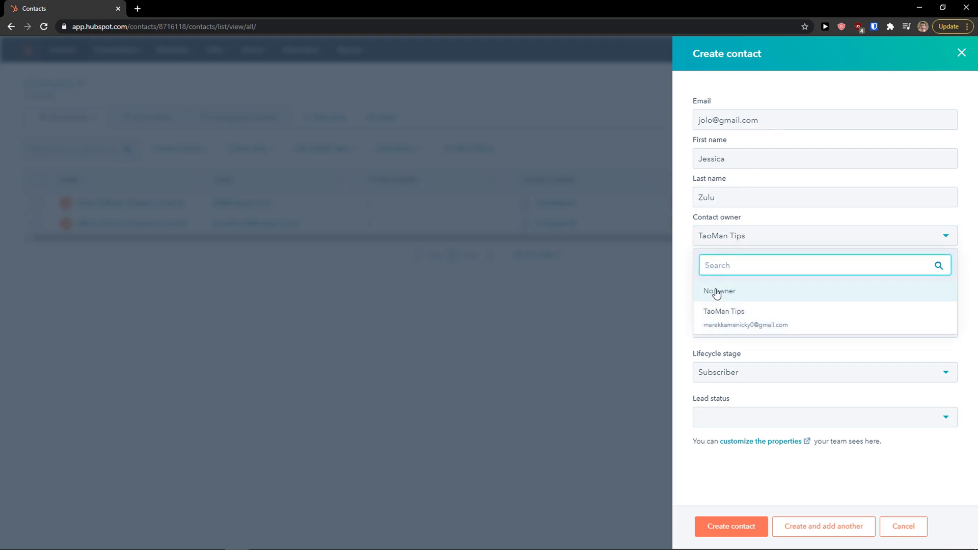
pyautogui.click(690, 278)
pyautogui.click(727, 245)
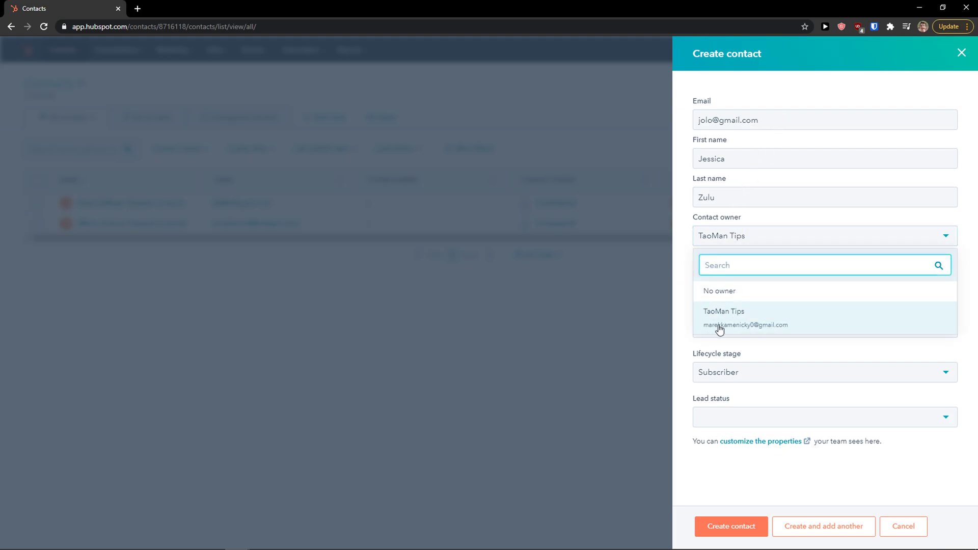
pyautogui.click(678, 310)
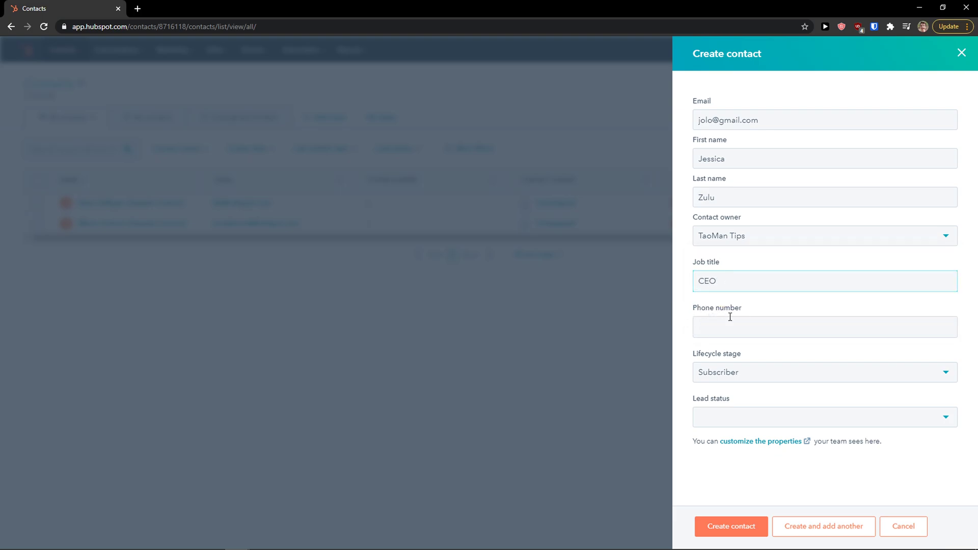
# Set the new contact's lifecycle stage to Opportunity and lead status to New.
pyautogui.click(737, 377)
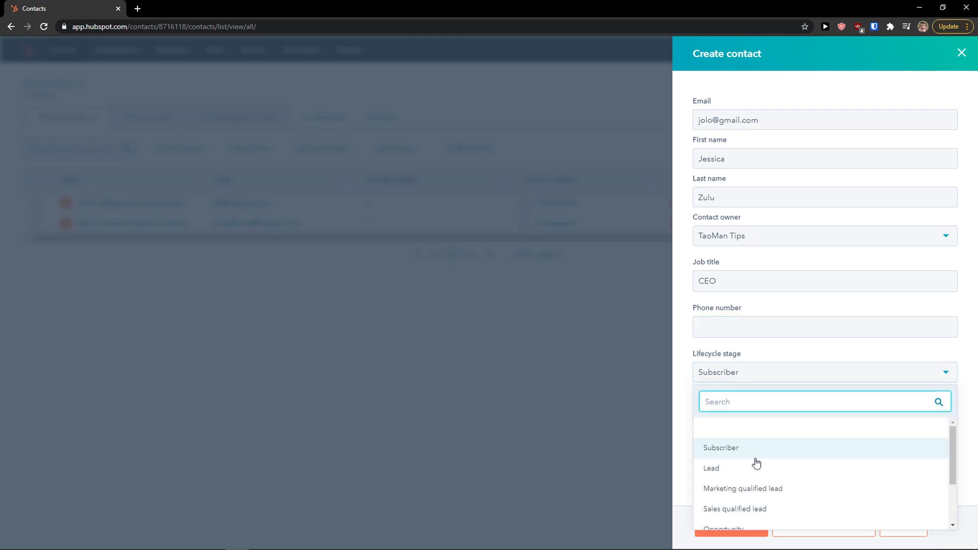
pyautogui.scroll(-1, 766, 448)
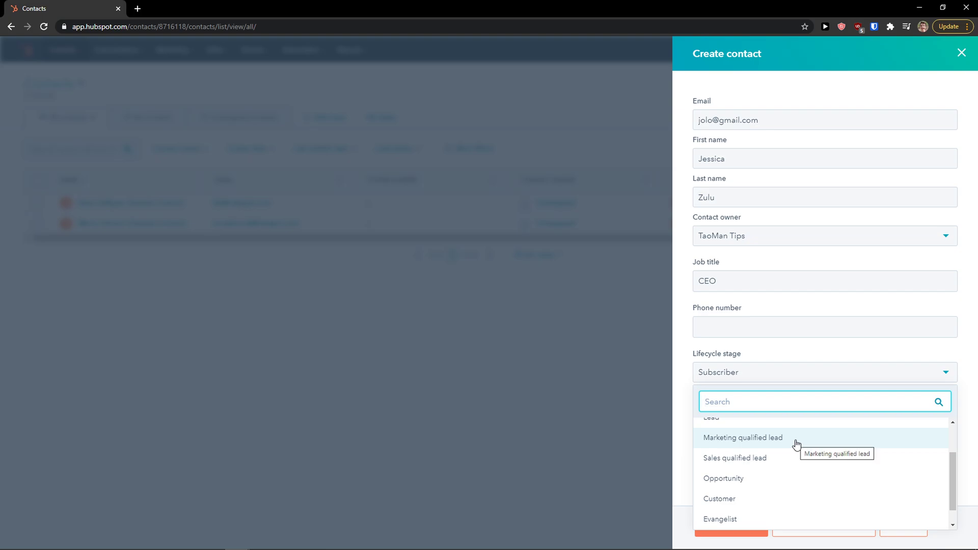
pyautogui.scroll(-1, 777, 464)
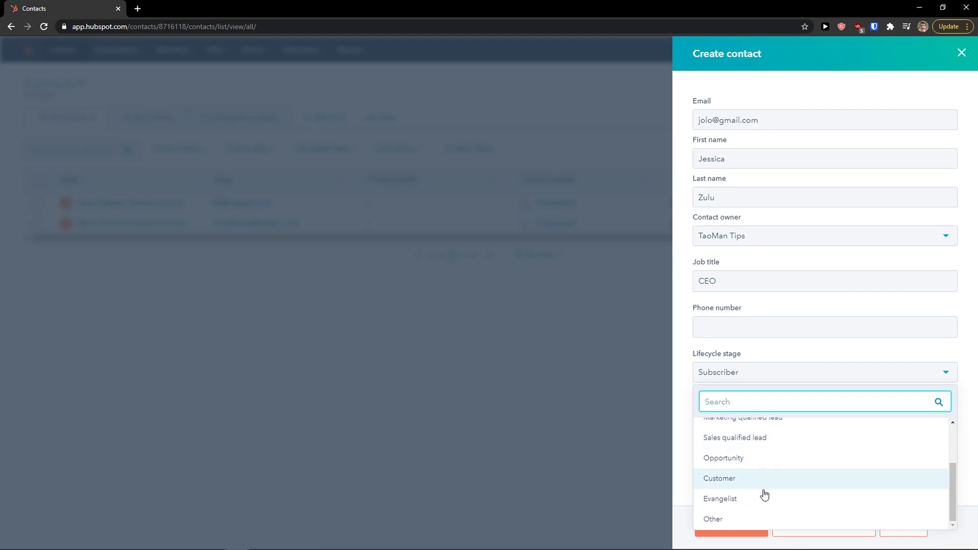
pyautogui.click(761, 458)
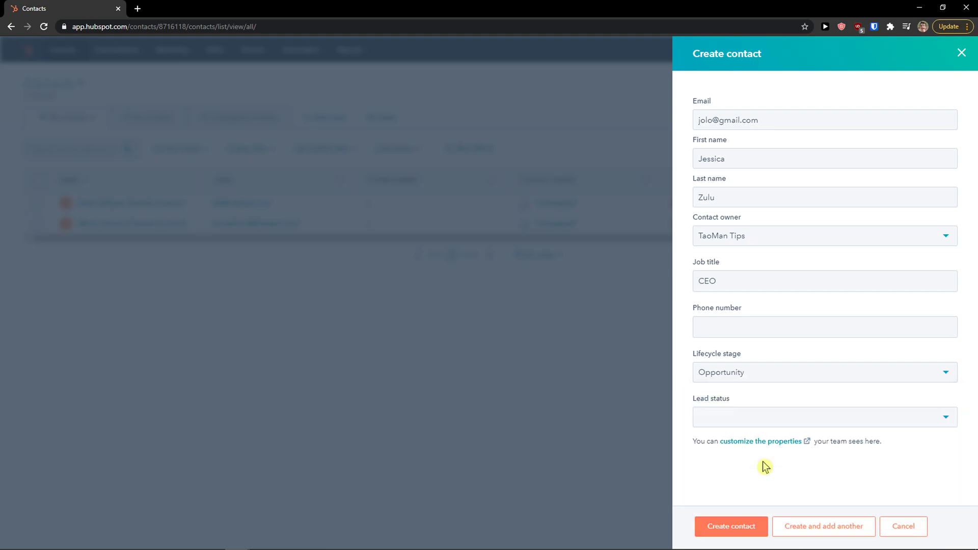
pyautogui.click(745, 417)
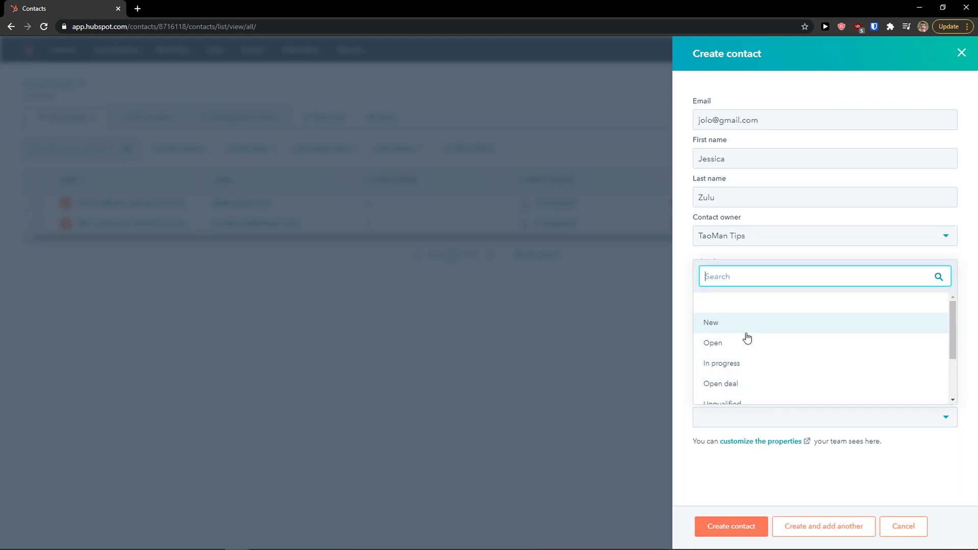
pyautogui.scroll(-1, 747, 352)
pyautogui.scroll(2, 749, 347)
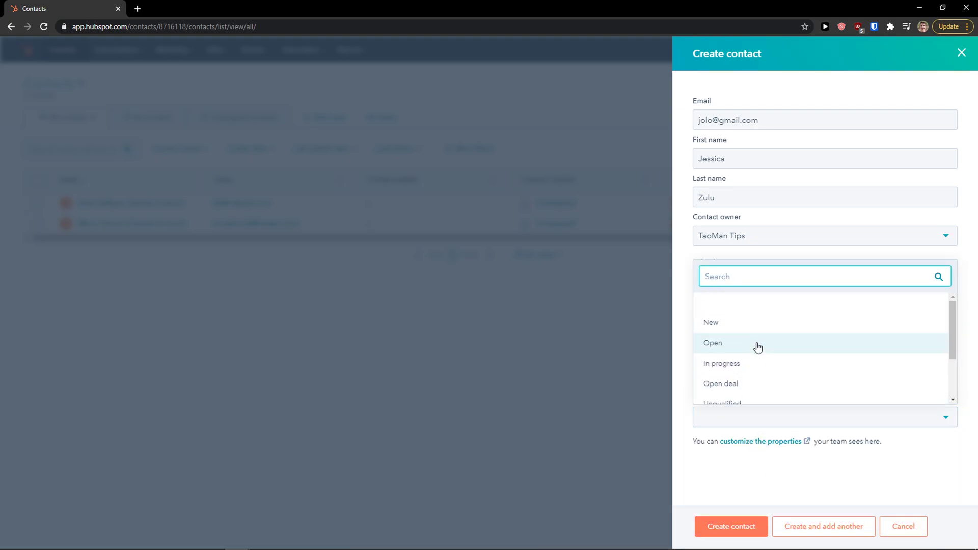
pyautogui.click(715, 465)
pyautogui.click(726, 417)
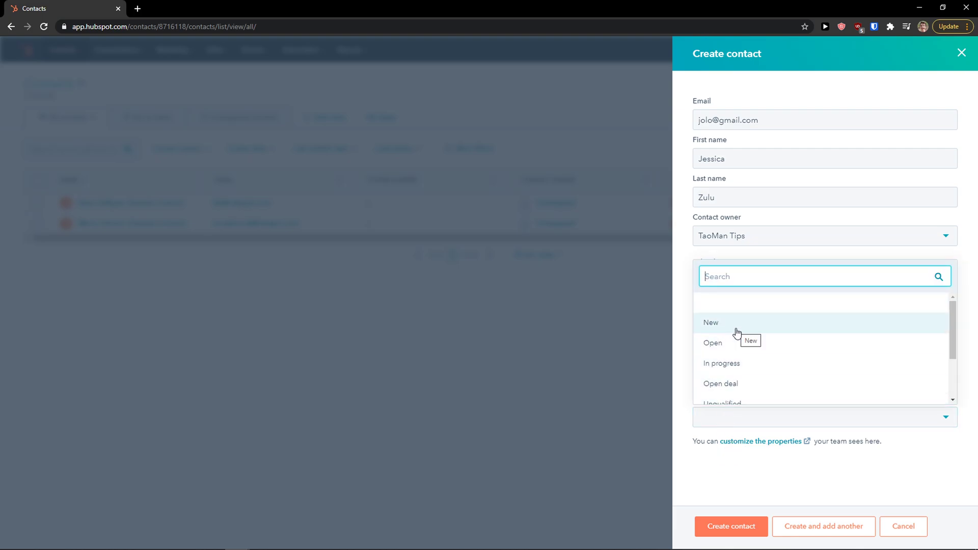
pyautogui.scroll(-1, 752, 320)
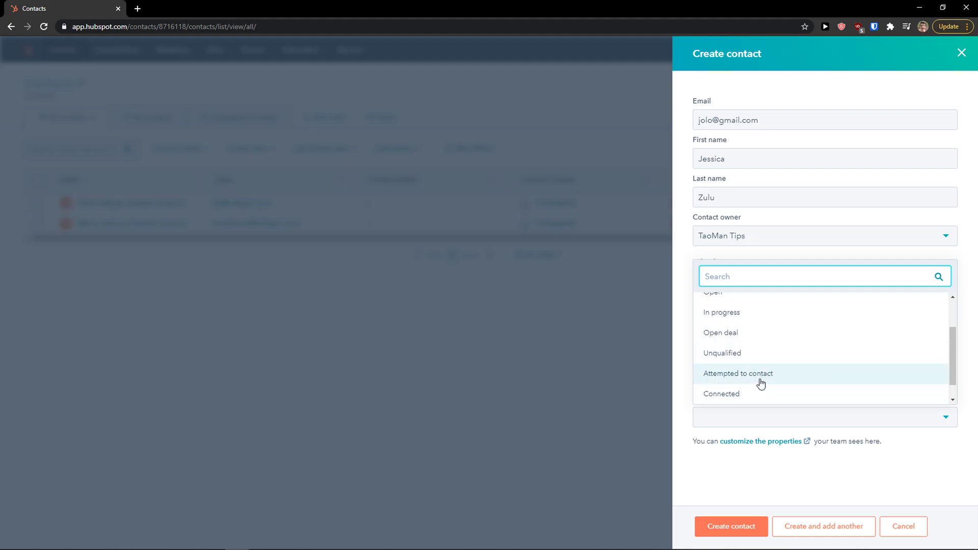
pyautogui.scroll(1, 758, 387)
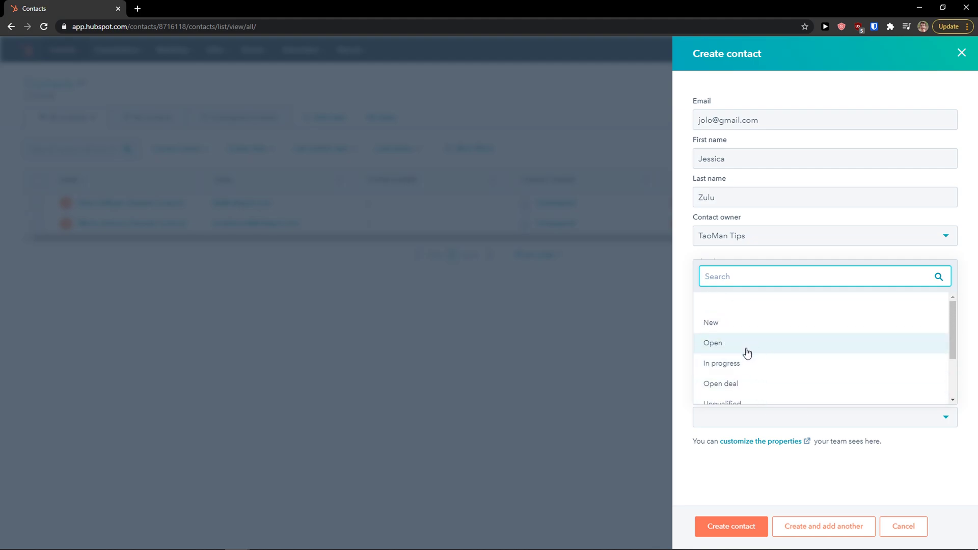
pyautogui.click(747, 326)
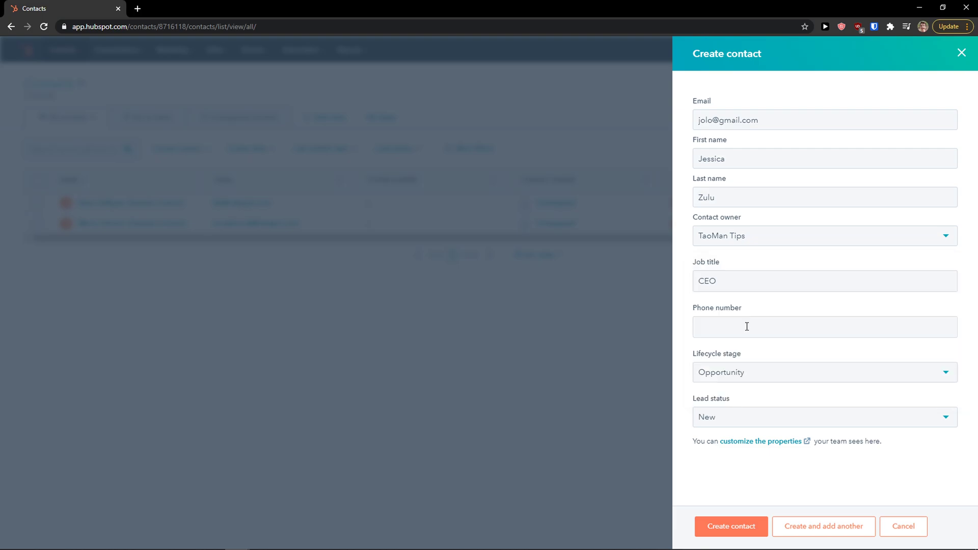
pyautogui.click(736, 442)
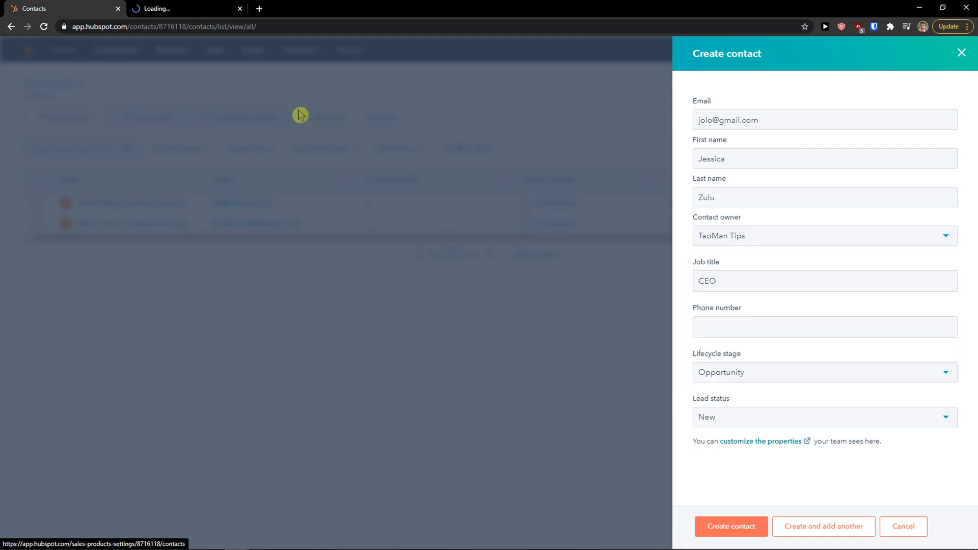
# In the Settings tab, open the Contact record sidebar properties editor, then return to the Contacts tab.
pyautogui.click(186, 7)
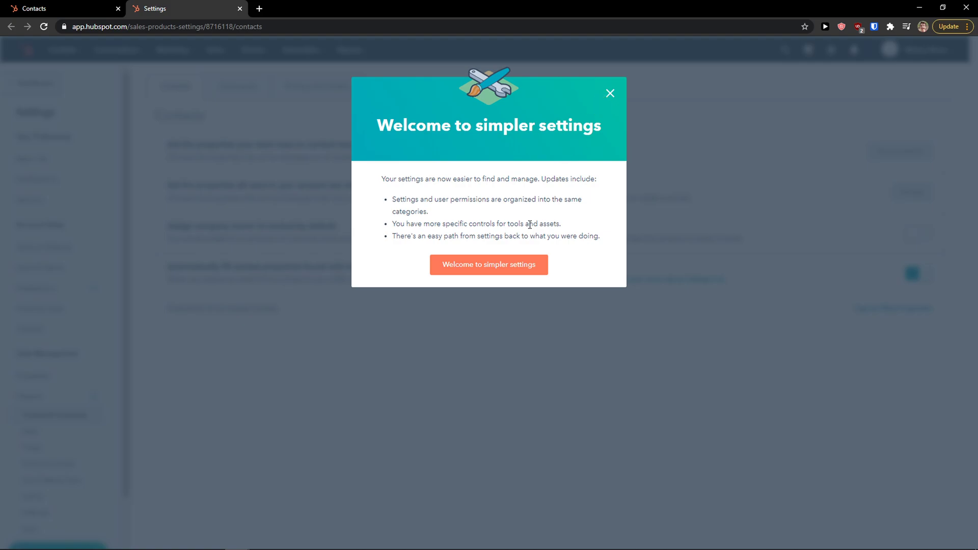
pyautogui.click(506, 275)
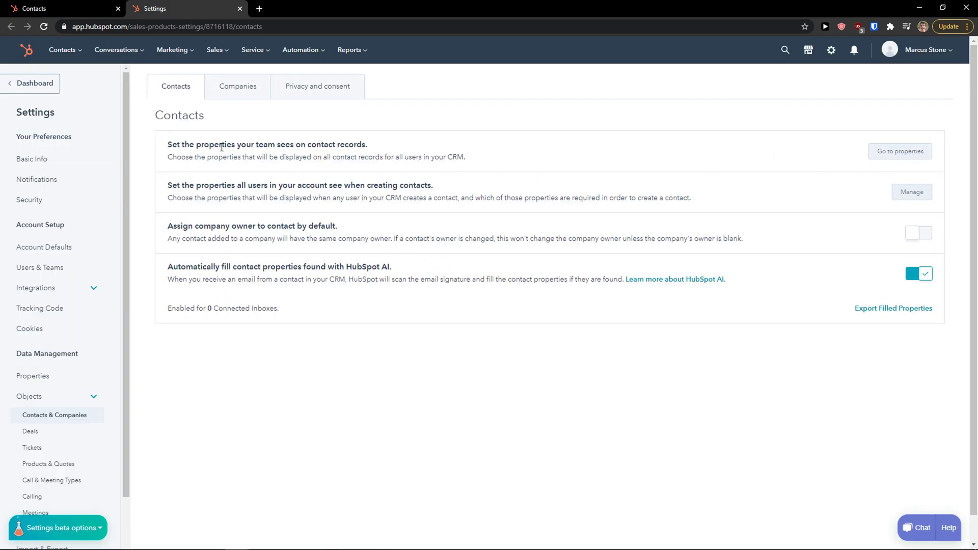
pyautogui.moveTo(168, 145); pyautogui.dragTo(894, 152)
pyautogui.click(894, 152)
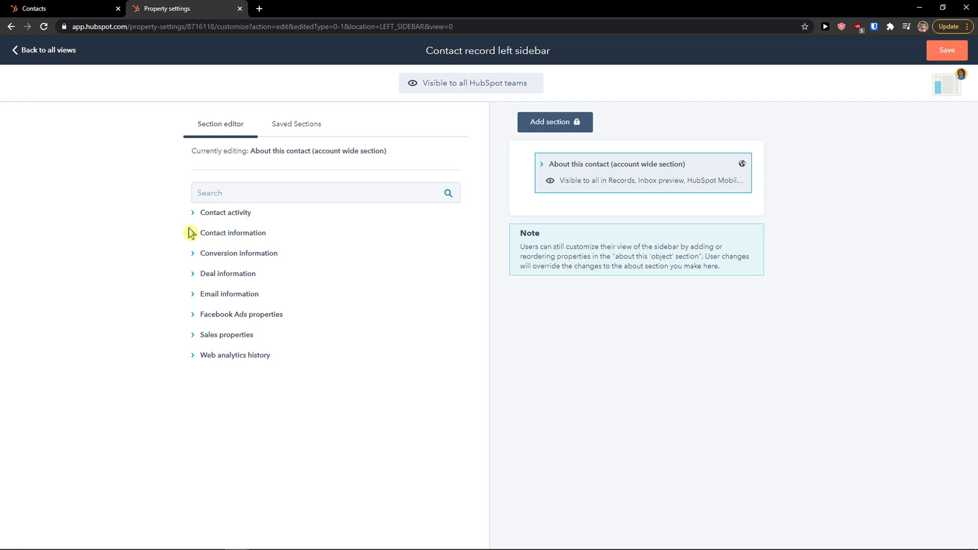
pyautogui.click(218, 195)
pyautogui.click(58, 10)
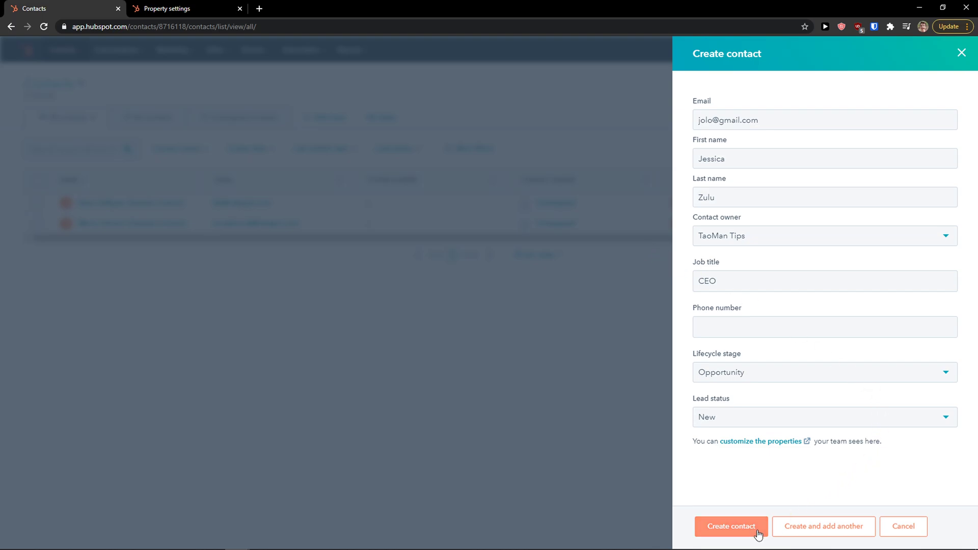
# Create the contact, open her record, and save the note 'this is a note' on it.
pyautogui.click(738, 530)
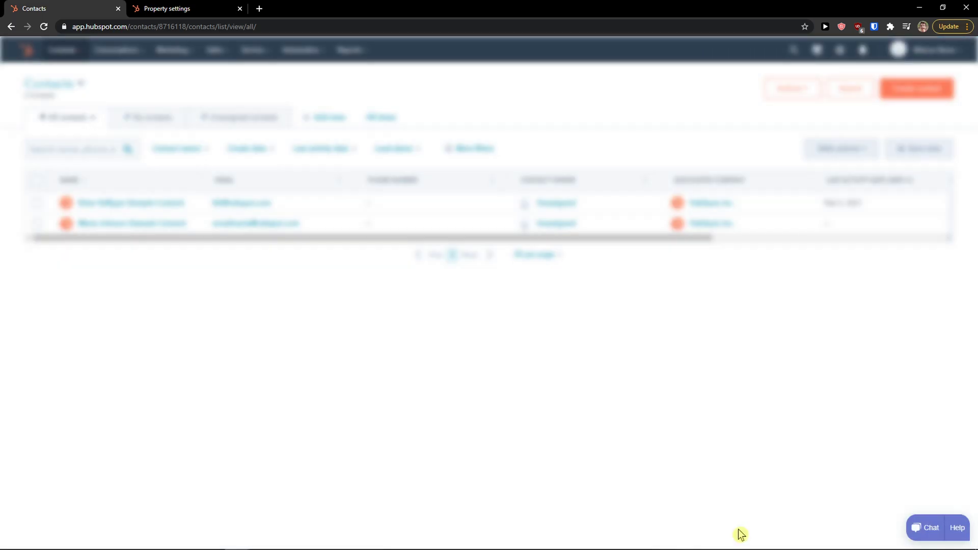
pyautogui.click(102, 203)
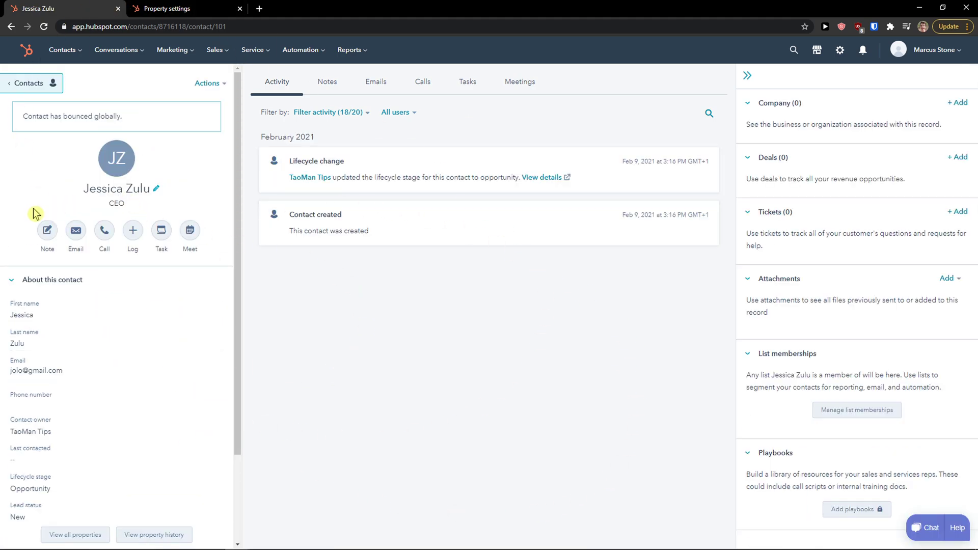
pyautogui.click(46, 231)
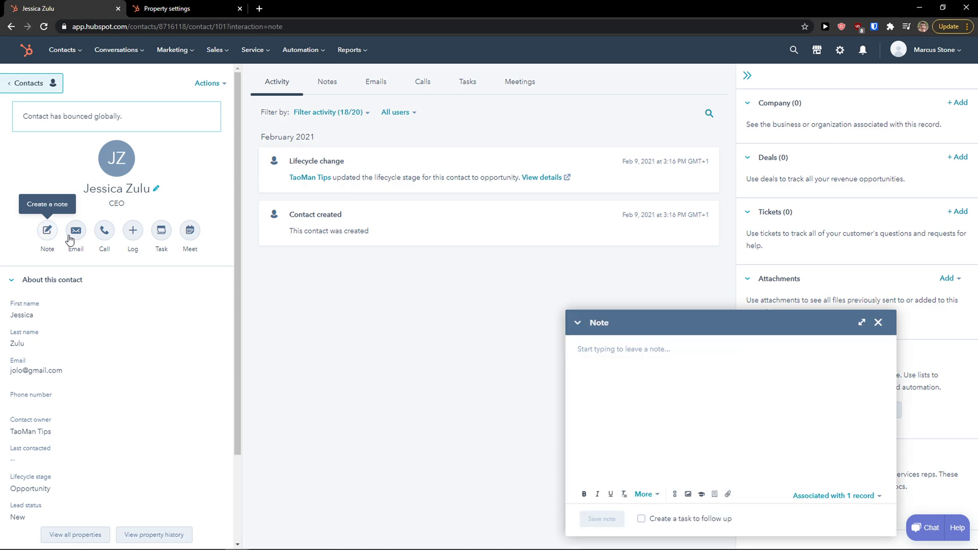
pyautogui.write('this is a note')
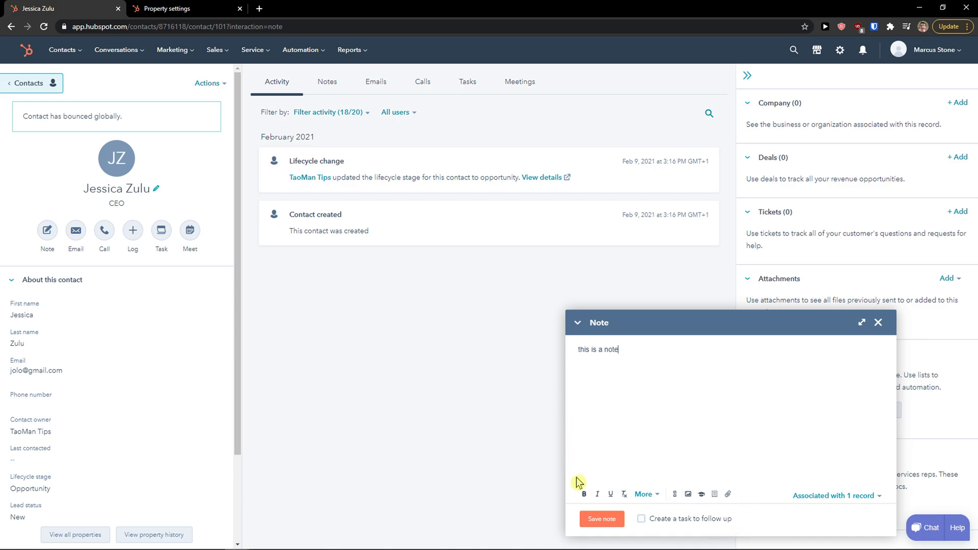
pyautogui.click(594, 518)
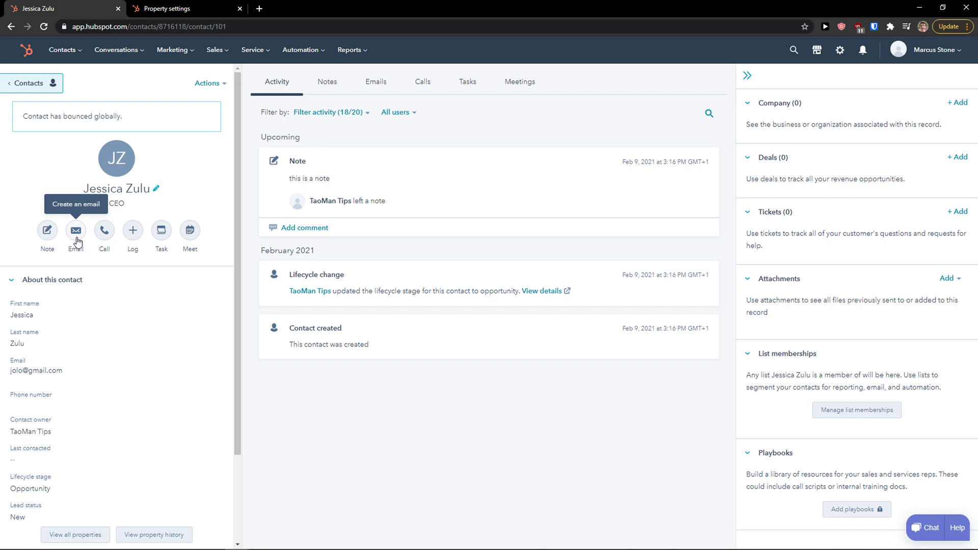
# Log a call on the timeline reading 'I called her about business proposal'.
pyautogui.click(134, 231)
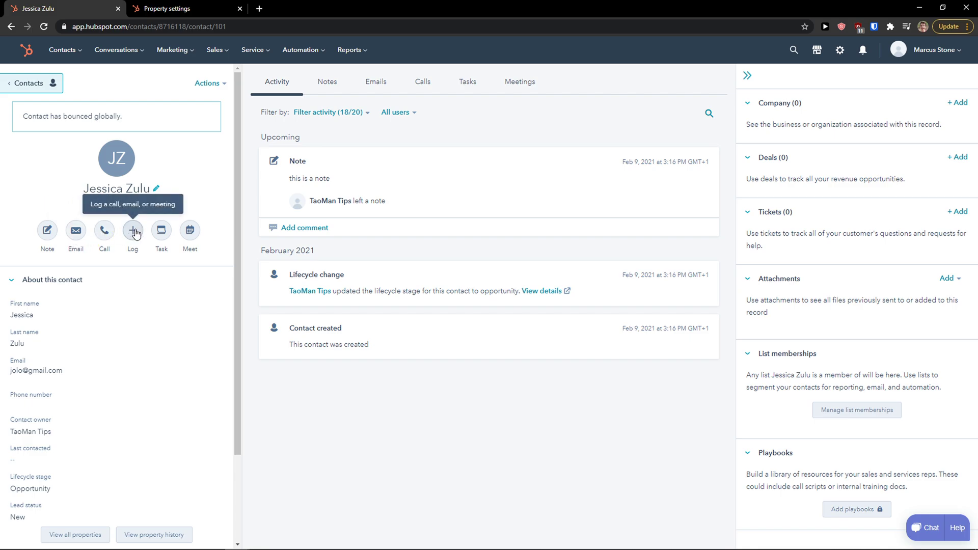
pyautogui.click(122, 277)
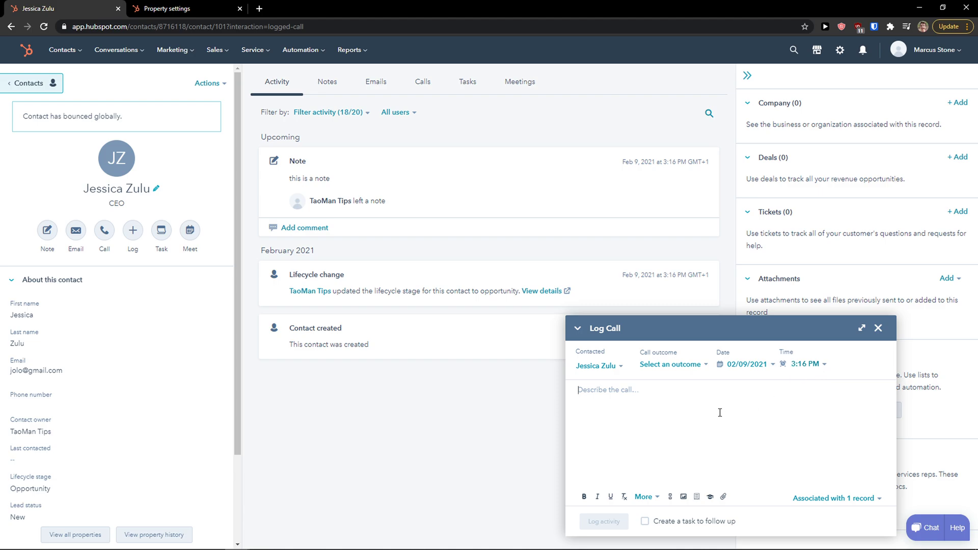
pyautogui.write('I called her about bussiness proposal')
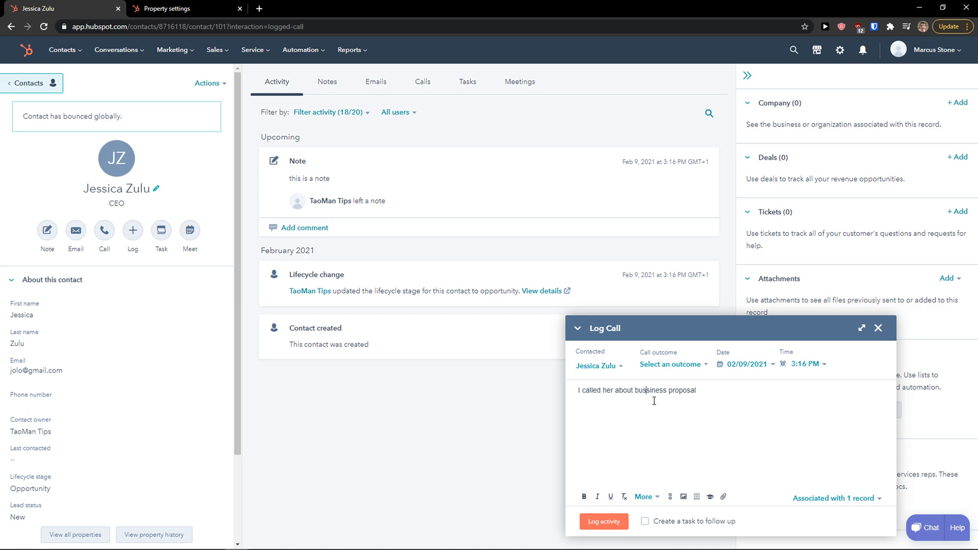
pyautogui.press('BackSpace')
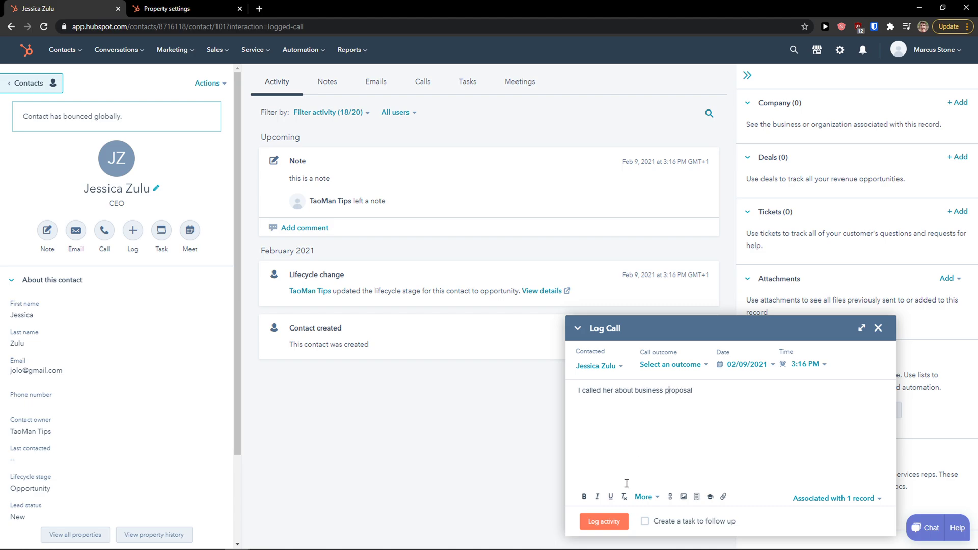
pyautogui.click(601, 524)
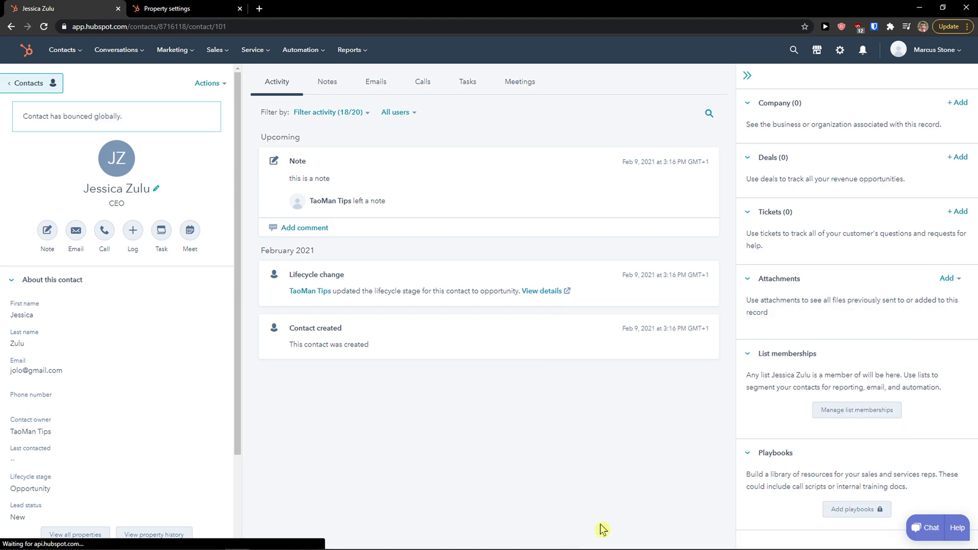
# Create a To-do task titled 'Have a coffe' with notes for the contact.
pyautogui.click(161, 230)
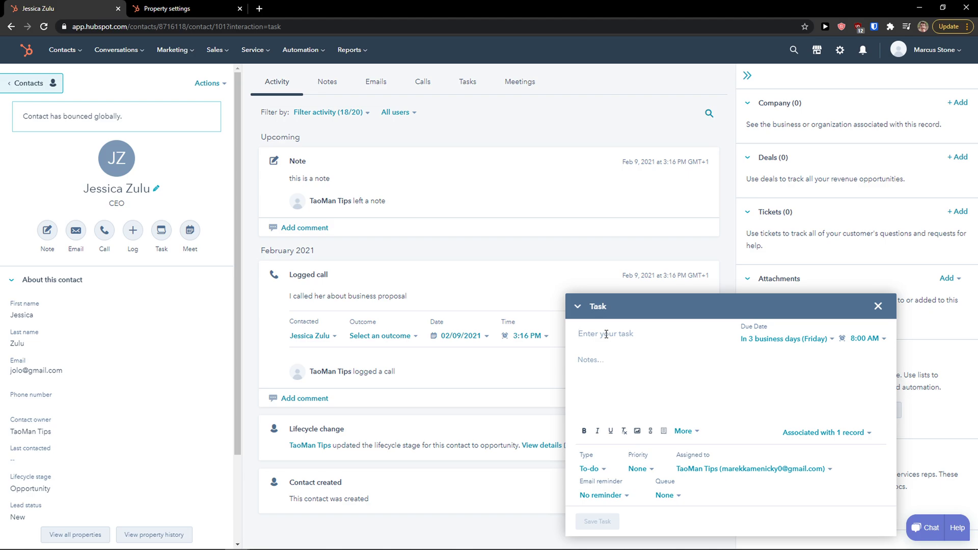
pyautogui.write('Th')
pyautogui.press('BackSpace')
pyautogui.press('BackSpace')
pyautogui.write('Have a coffe')
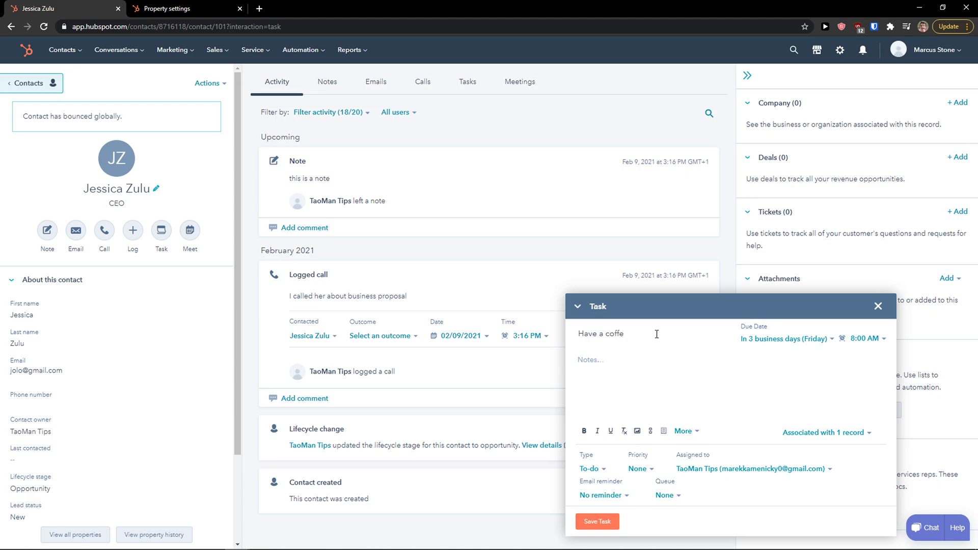
pyautogui.click(657, 360)
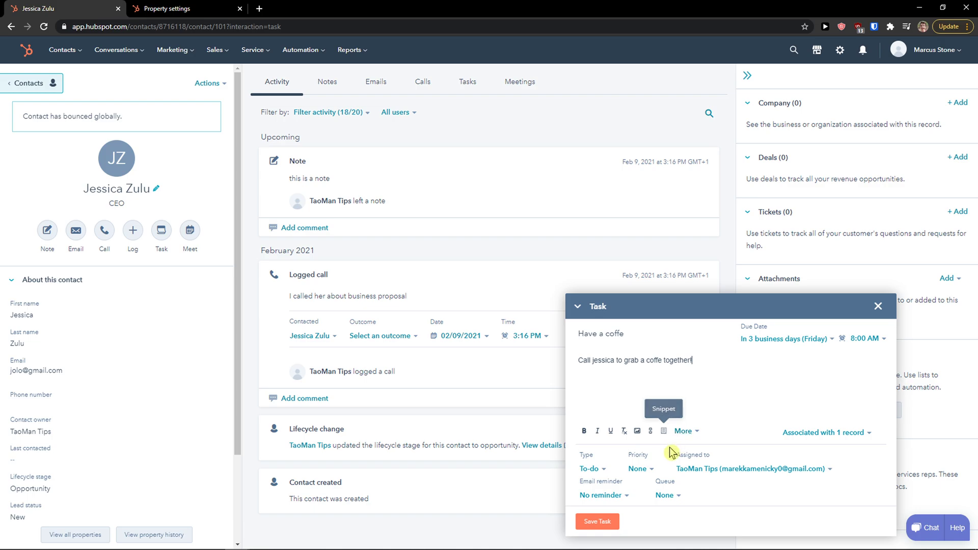
pyautogui.click(876, 435)
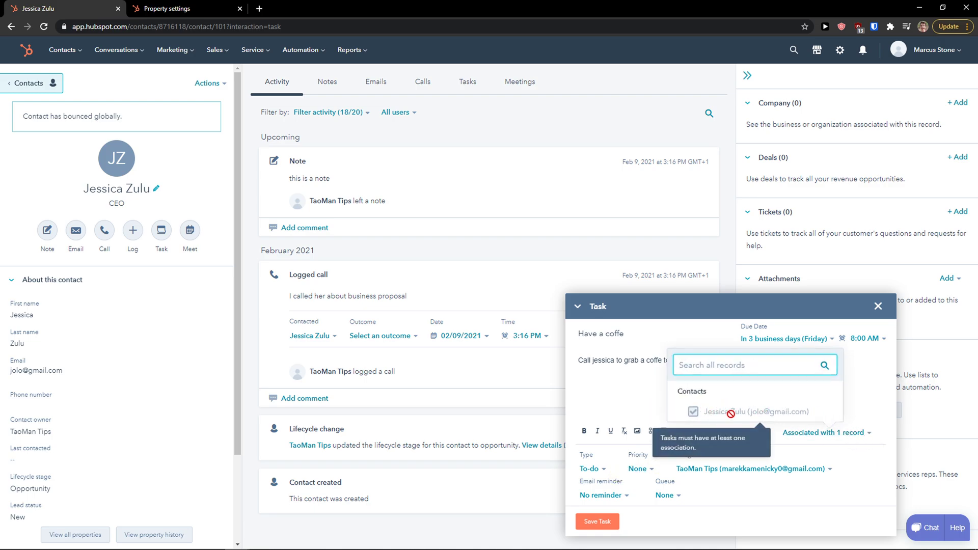
pyautogui.click(607, 415)
pyautogui.click(606, 473)
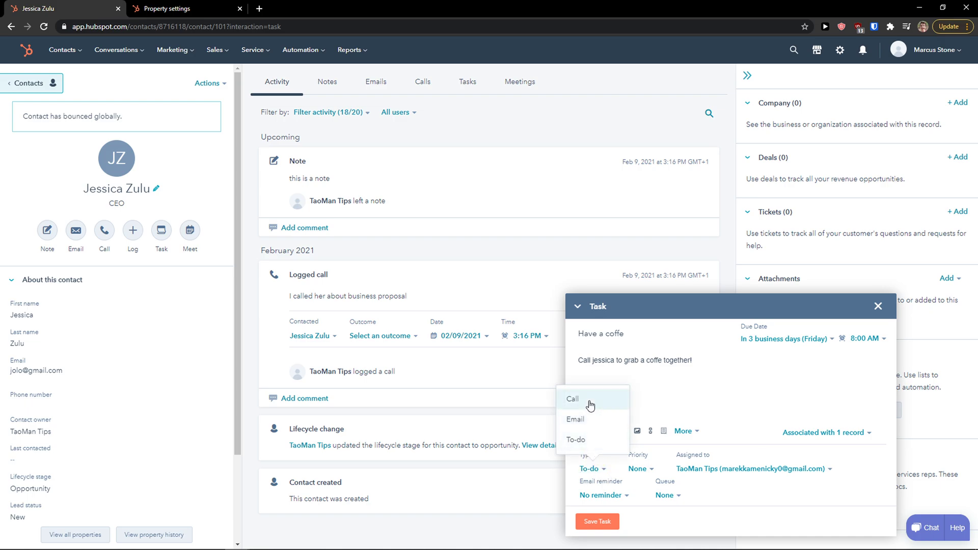
pyautogui.click(586, 439)
# Give the task High priority and an e-mail reminder on 02/11/2021, then save it.
pyautogui.click(642, 469)
pyautogui.click(631, 518)
pyautogui.click(635, 469)
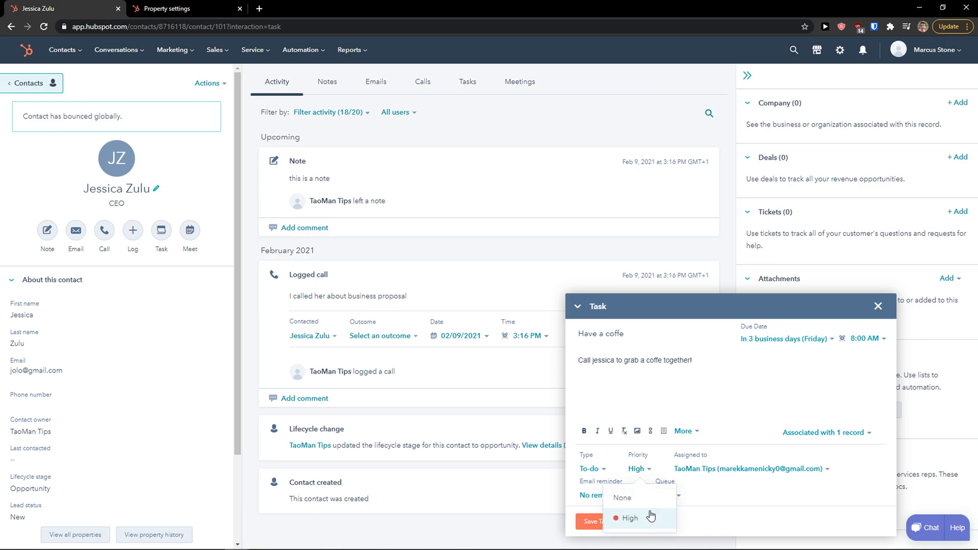
pyautogui.click(720, 508)
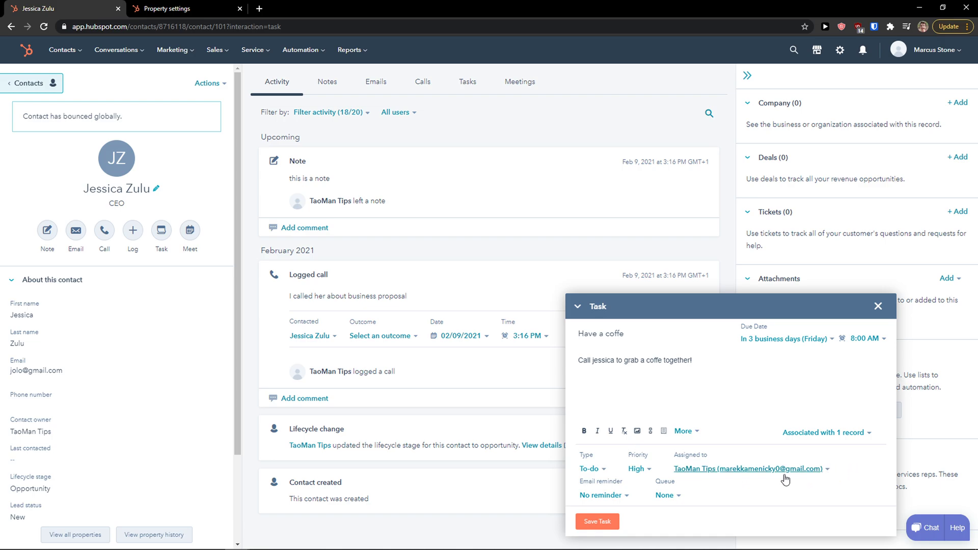
pyautogui.click(625, 502)
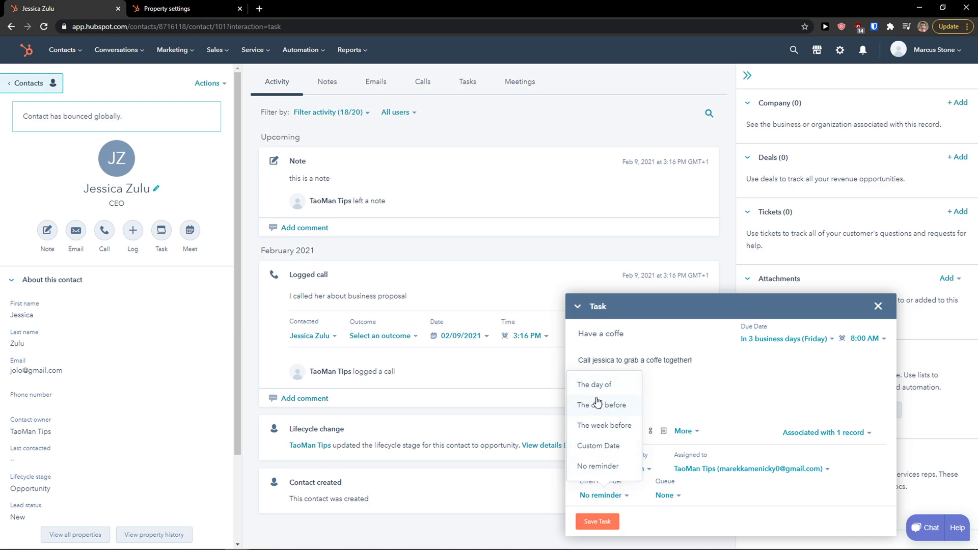
pyautogui.click(617, 447)
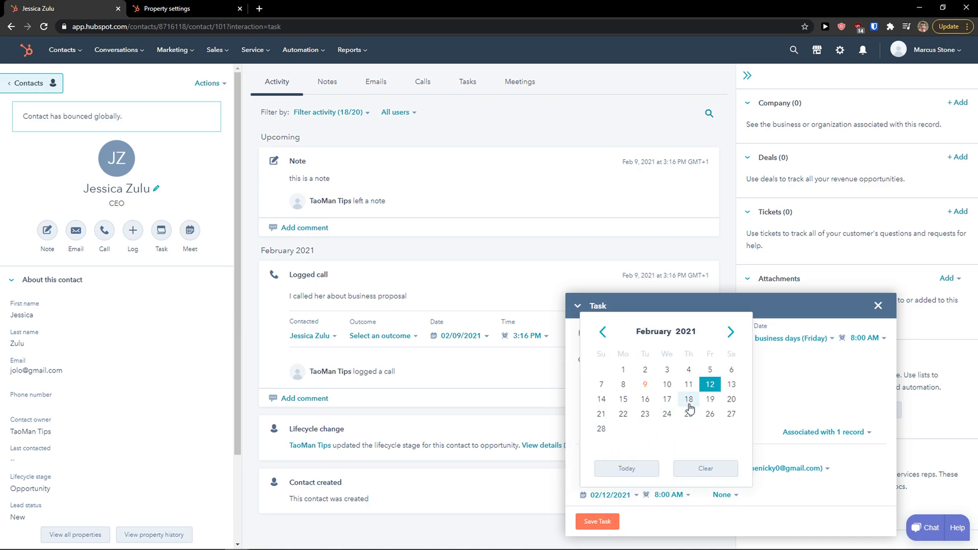
pyautogui.click(689, 386)
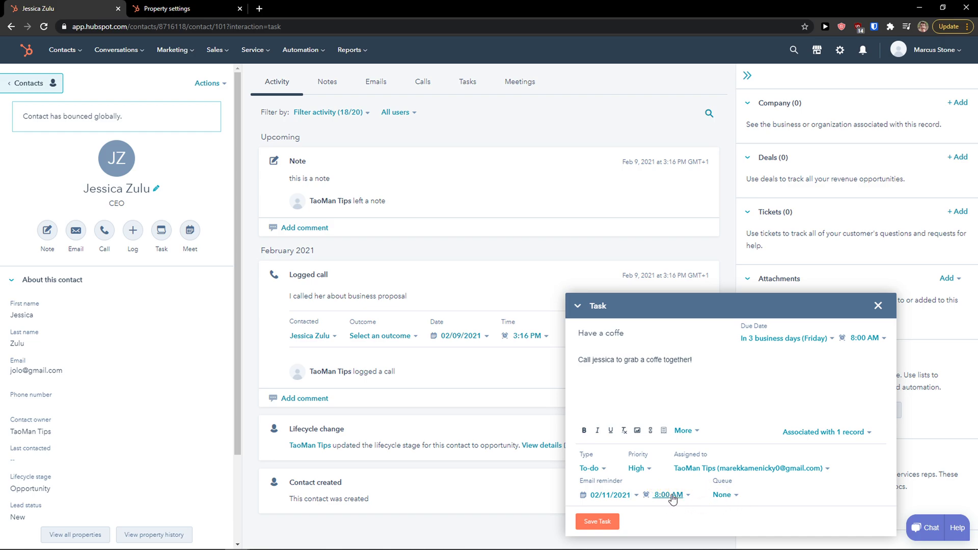
pyautogui.click(724, 495)
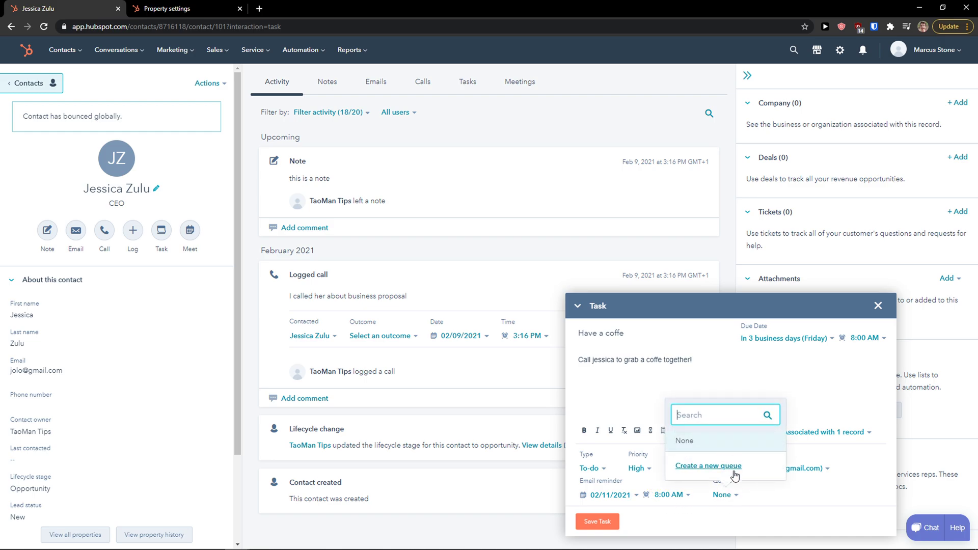
pyautogui.click(678, 523)
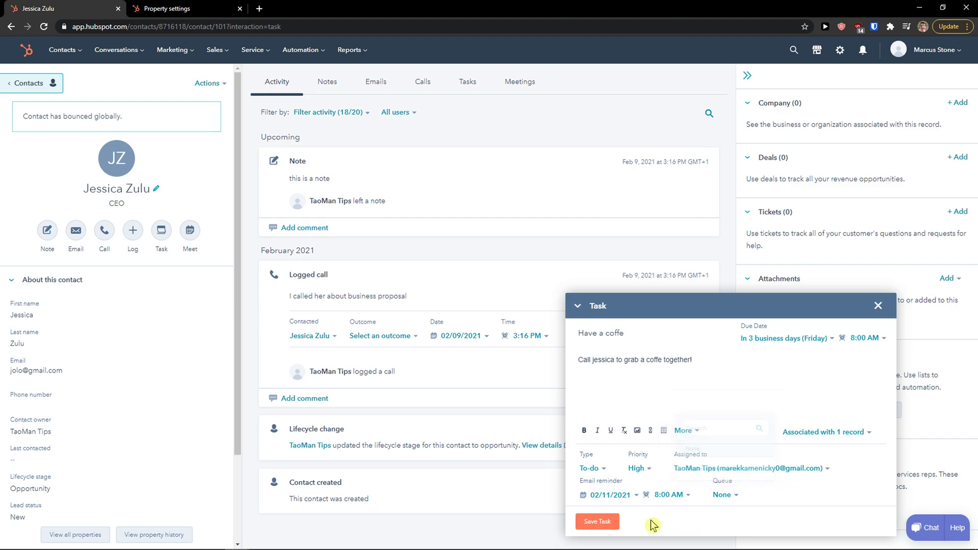
pyautogui.click(593, 521)
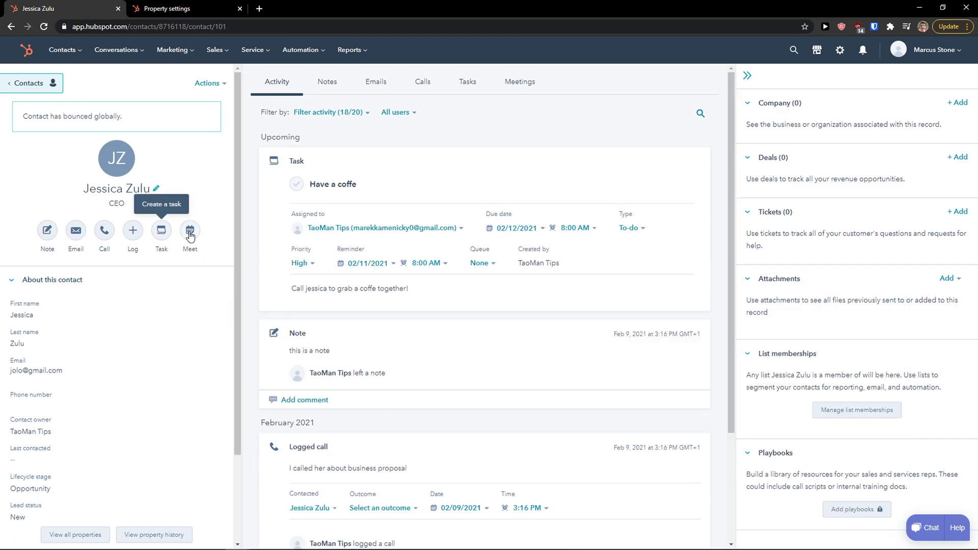
# Start a 'future cooperation' meeting with a description about talking big business.
pyautogui.click(190, 232)
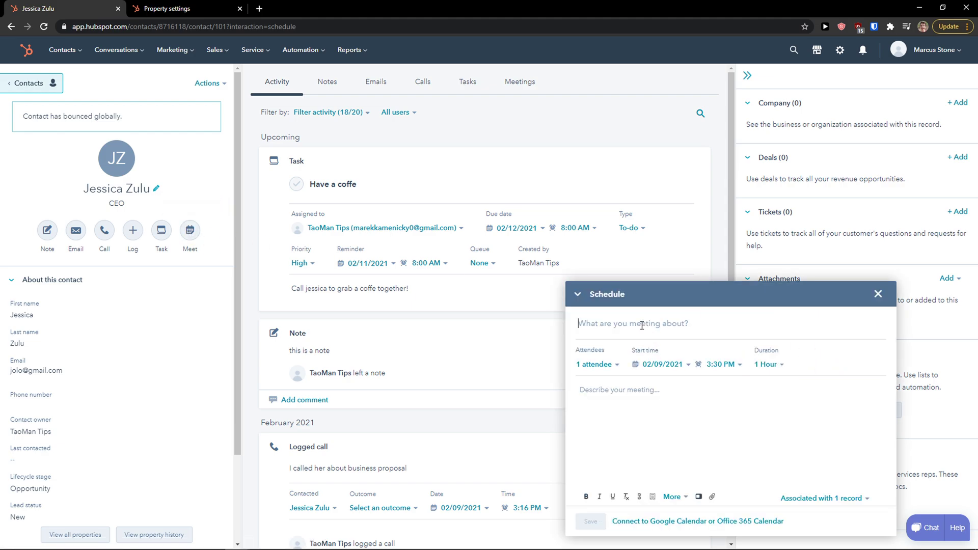
pyautogui.write('future coopera')
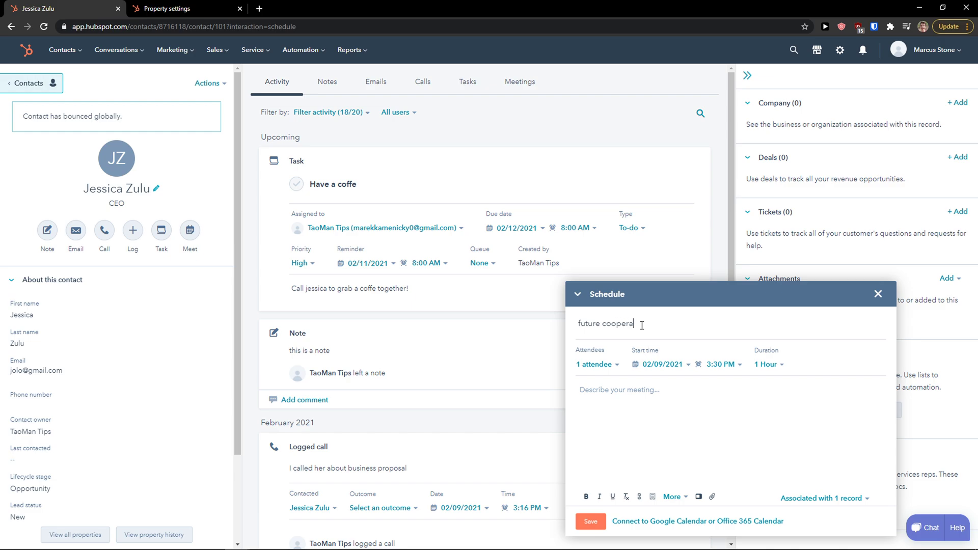
pyautogui.press('Tab')
pyautogui.press('Tab')
pyautogui.press('Tab')
pyautogui.click(623, 371)
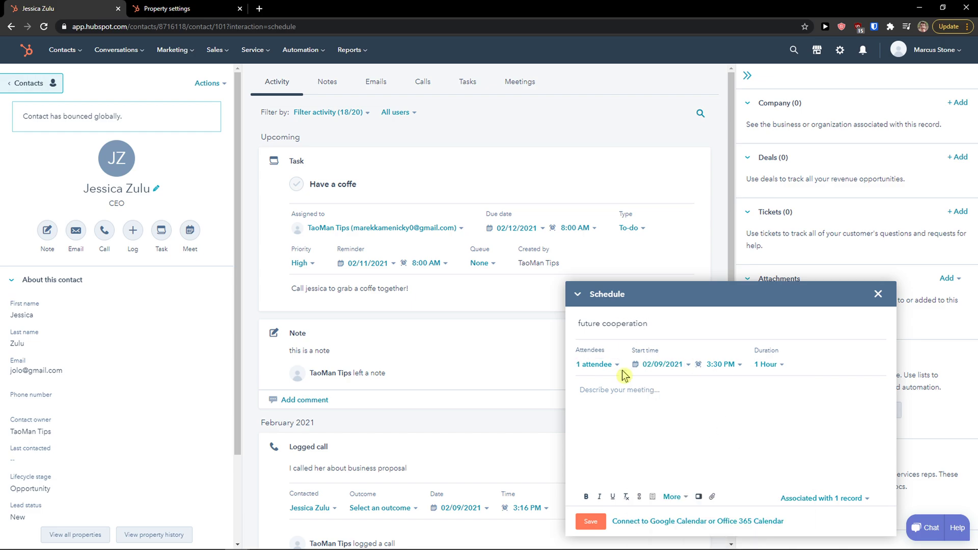
pyautogui.click(615, 406)
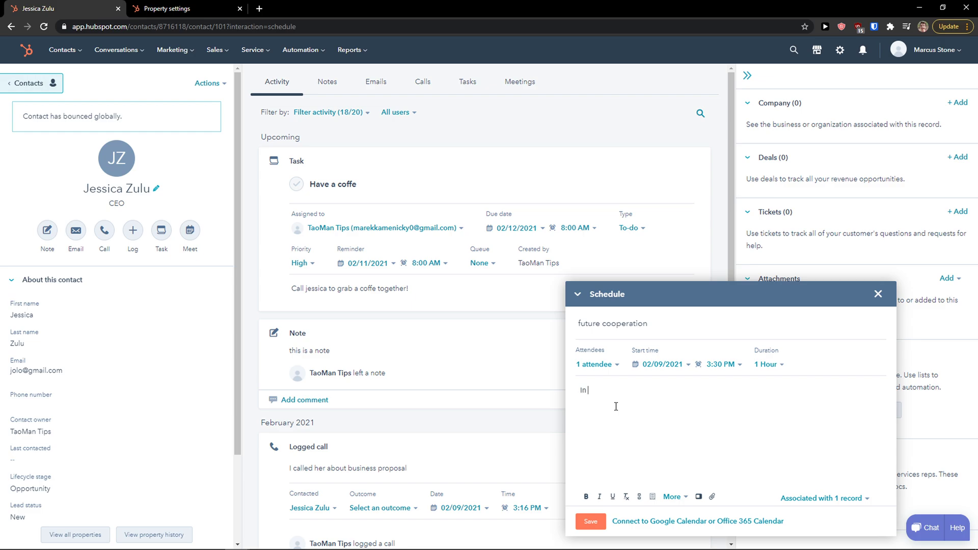
pyautogui.write('In here we will talk BIG business')
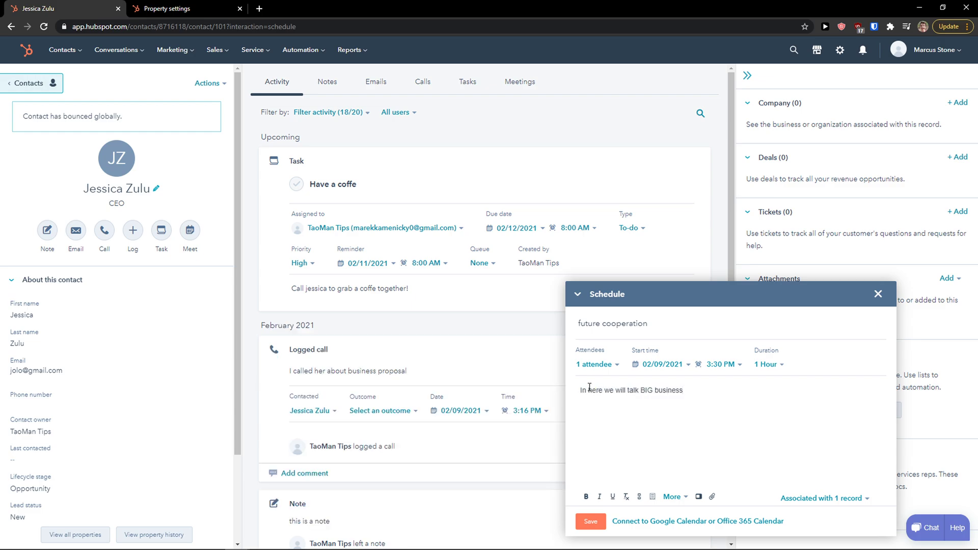
# Keep the meeting at 1 hour with its attendees and linked records, and save it.
pyautogui.click(616, 365)
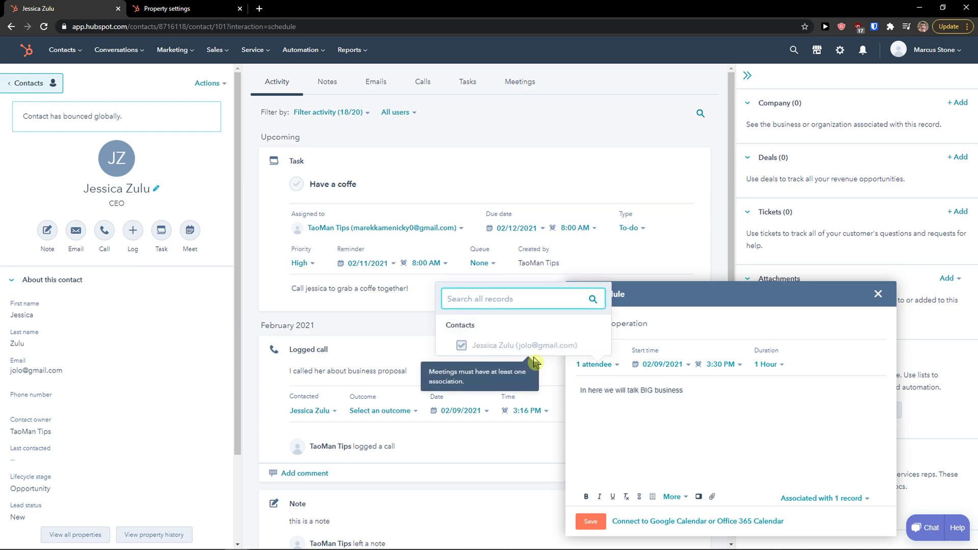
pyautogui.click(663, 399)
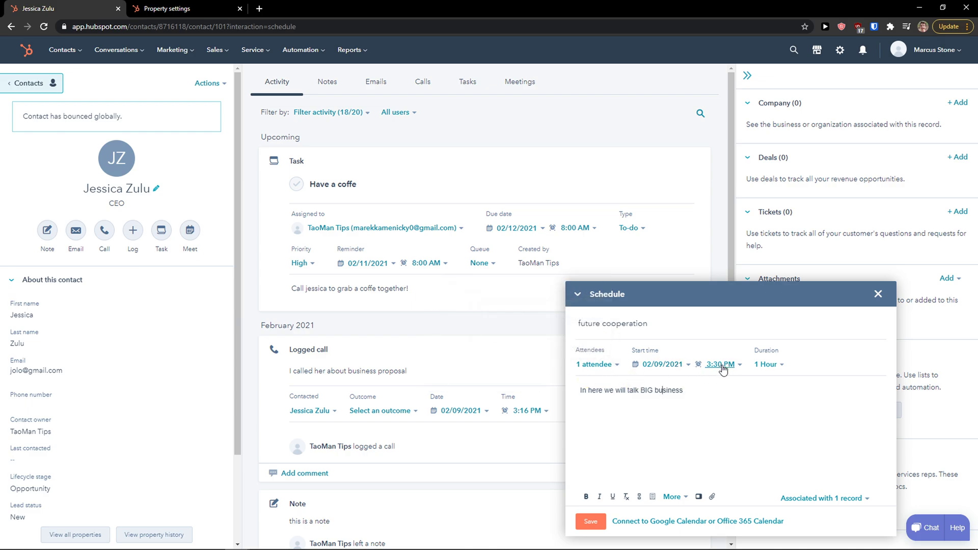
pyautogui.click(783, 366)
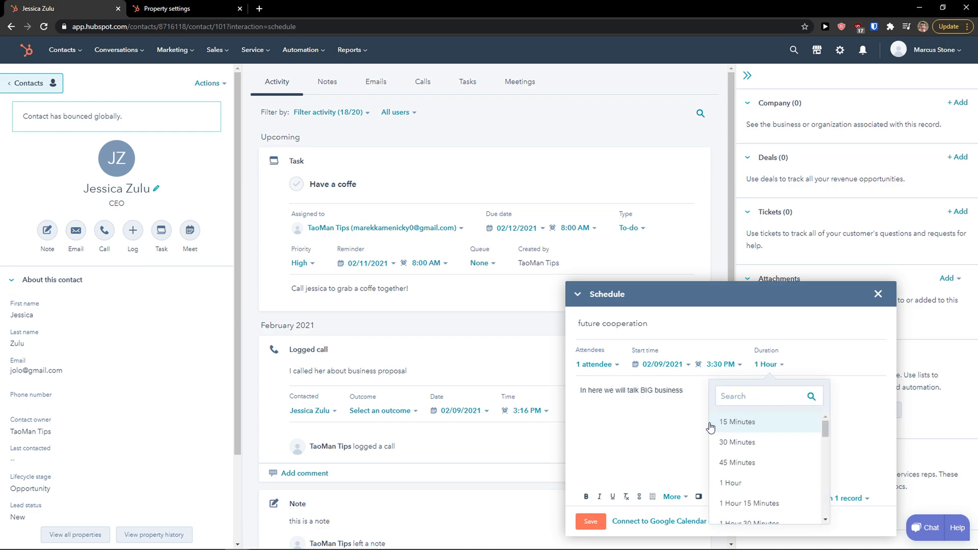
pyautogui.click(772, 377)
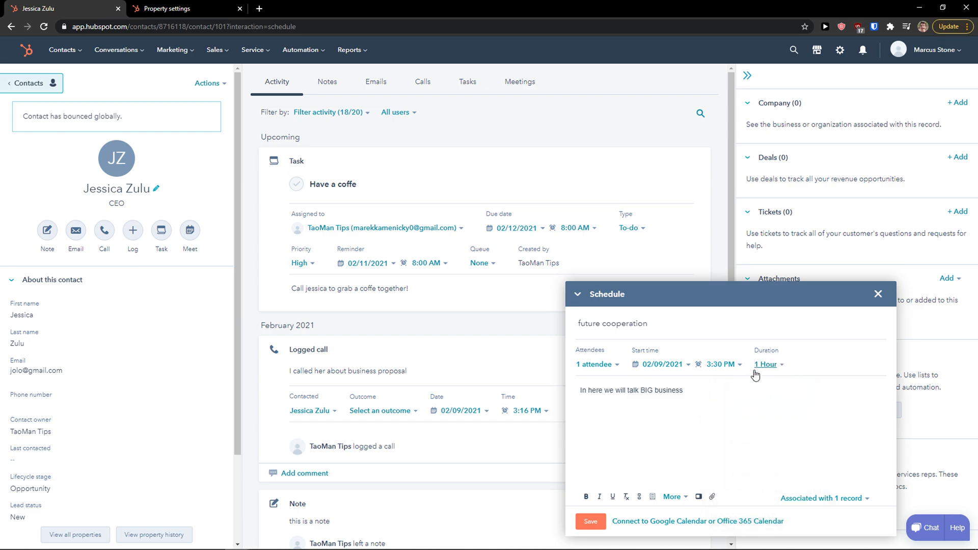
pyautogui.click(867, 501)
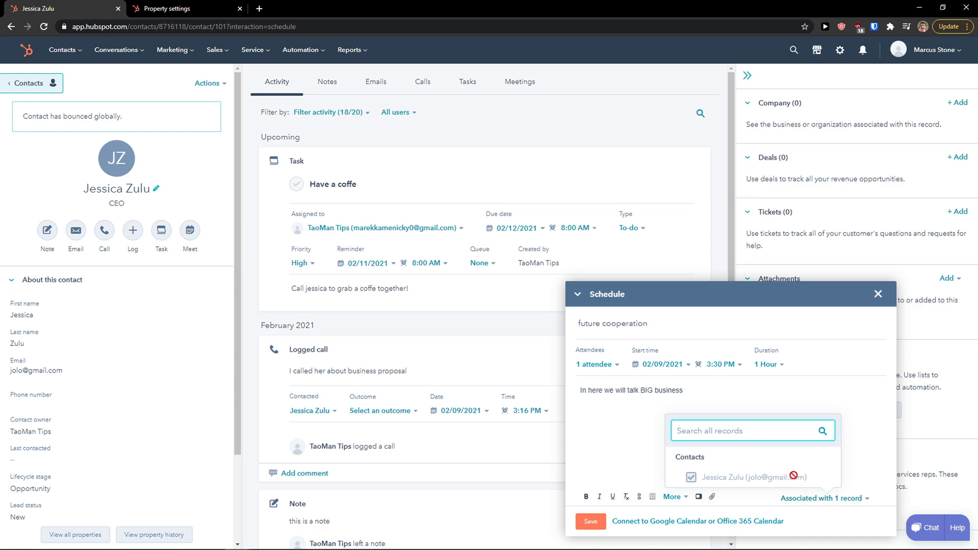
pyautogui.click(875, 447)
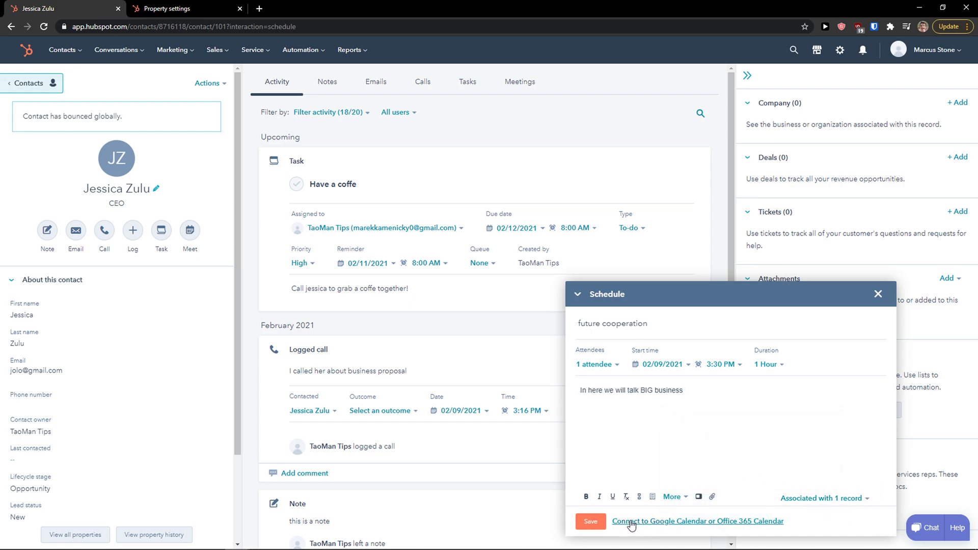
pyautogui.click(590, 523)
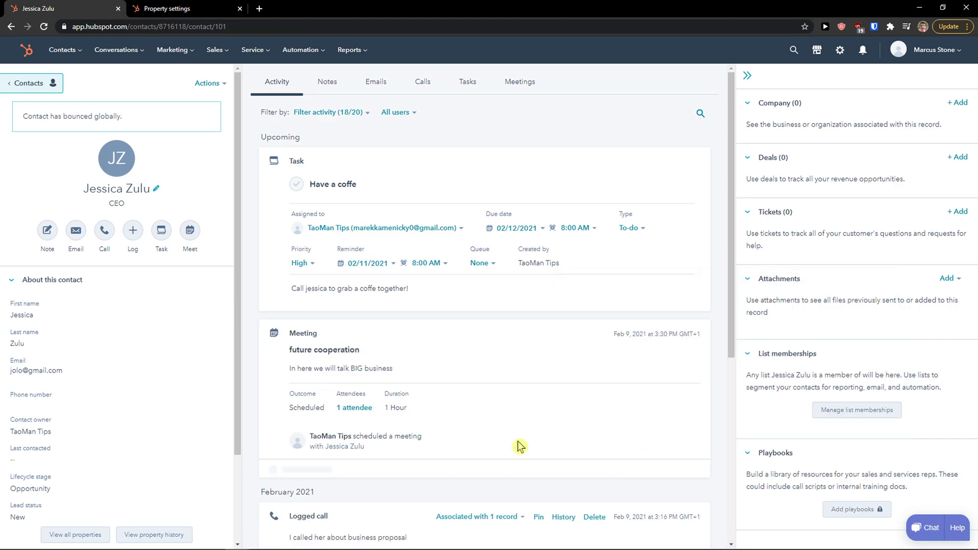
# Filter the timeline to Notes, then Emails, and start a new email to the contact.
pyautogui.scroll(-1, 514, 437)
pyautogui.scroll(1, 509, 435)
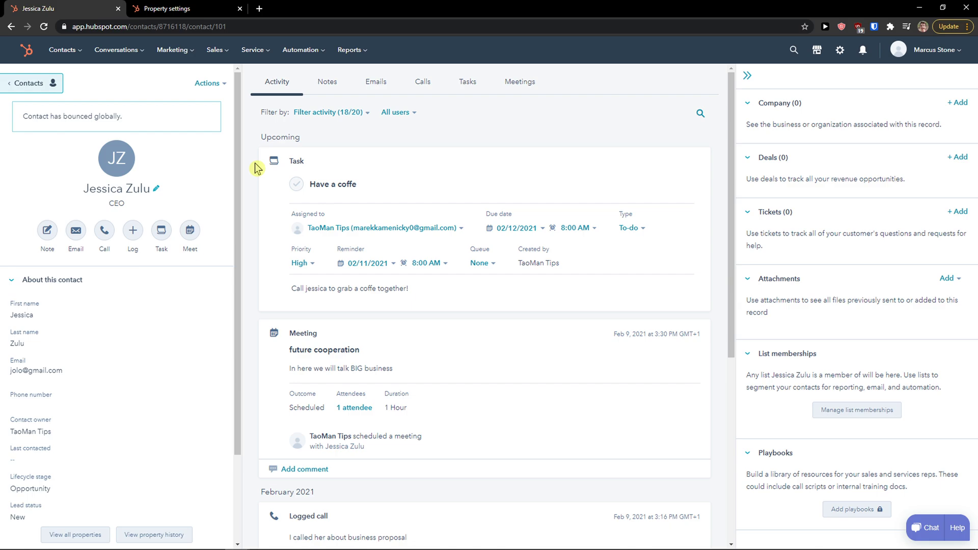
pyautogui.click(328, 83)
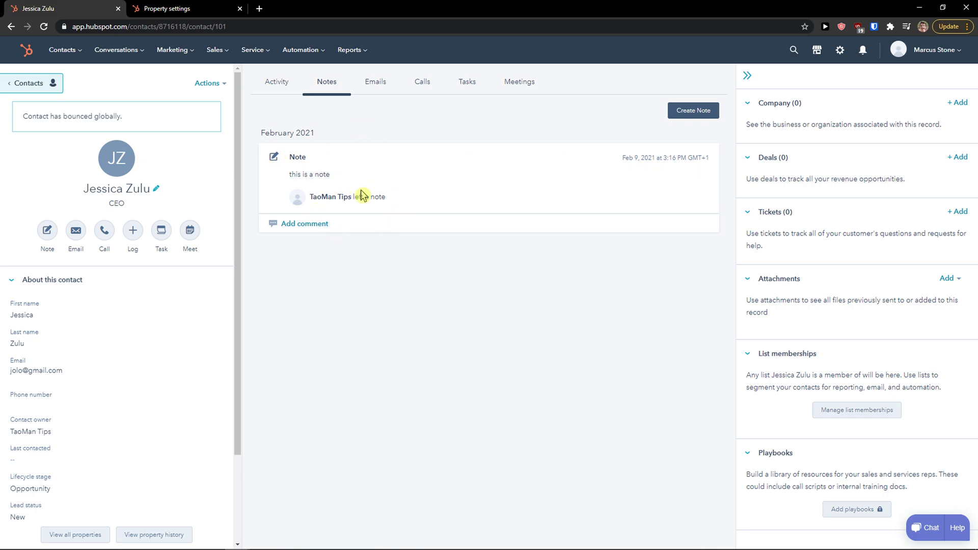
pyautogui.click(371, 87)
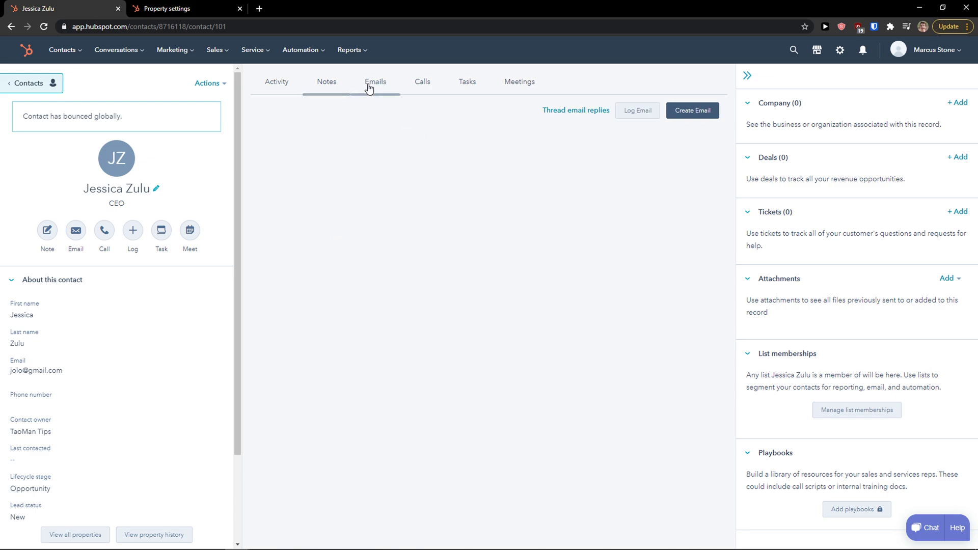
pyautogui.click(677, 113)
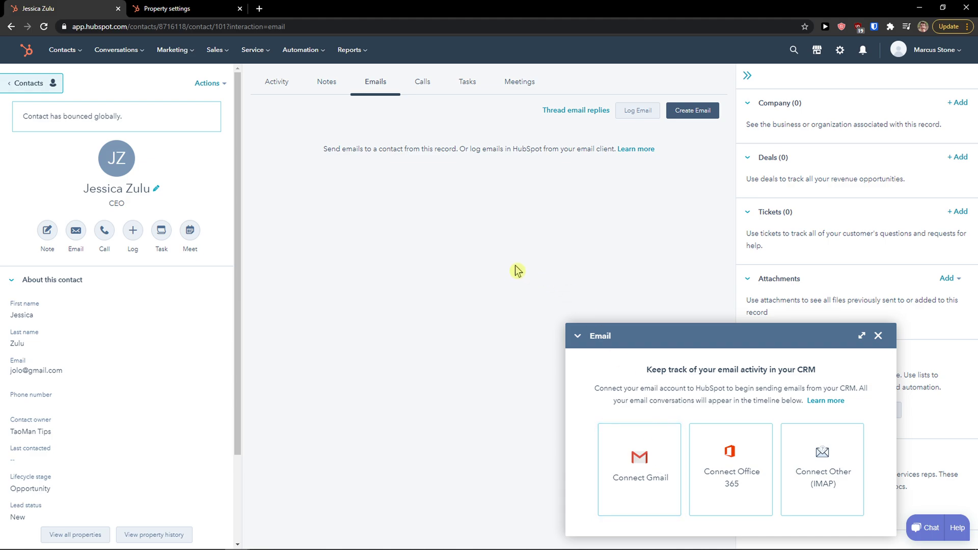
# Close the email panel and try placing a phone call from the contact's Calls section.
pyautogui.click(877, 336)
pyautogui.click(422, 81)
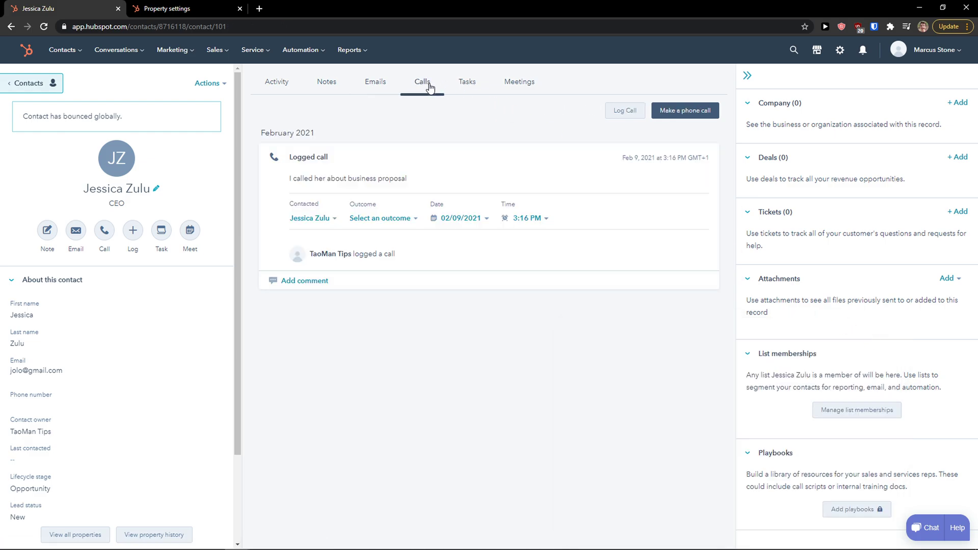
pyautogui.click(687, 111)
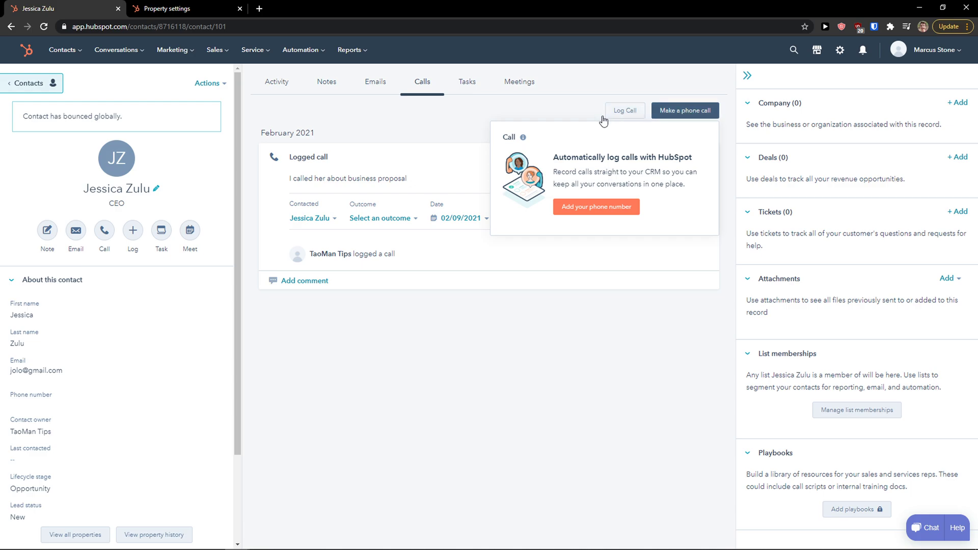
pyautogui.moveTo(553, 158); pyautogui.dragTo(712, 159)
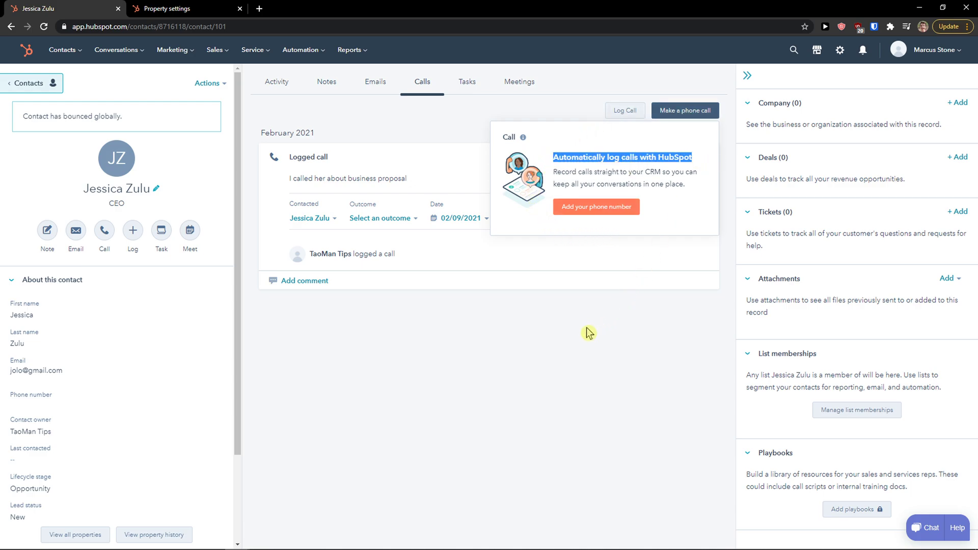
pyautogui.click(599, 209)
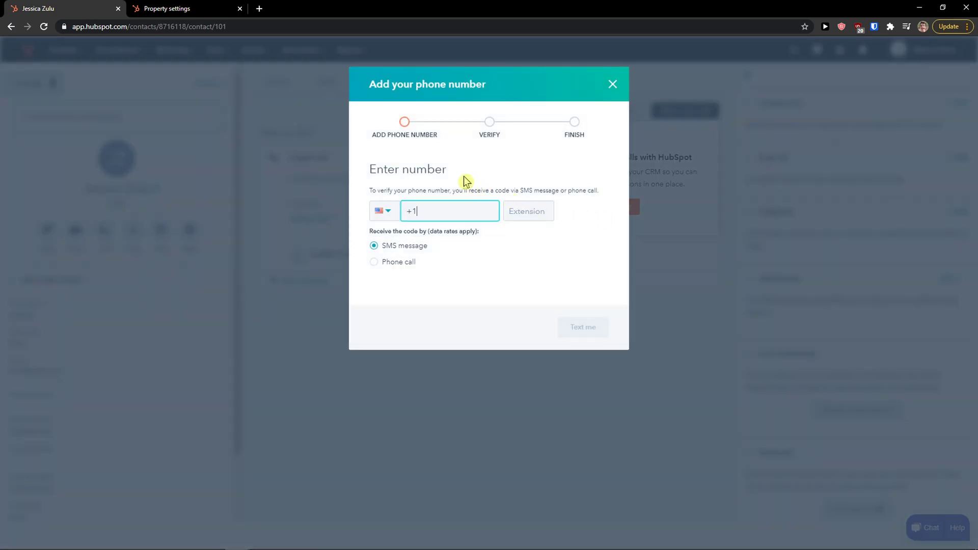
# Cancel adding a phone number and show only the contact's tasks.
pyautogui.click(383, 211)
pyautogui.scroll(-3, 433, 300)
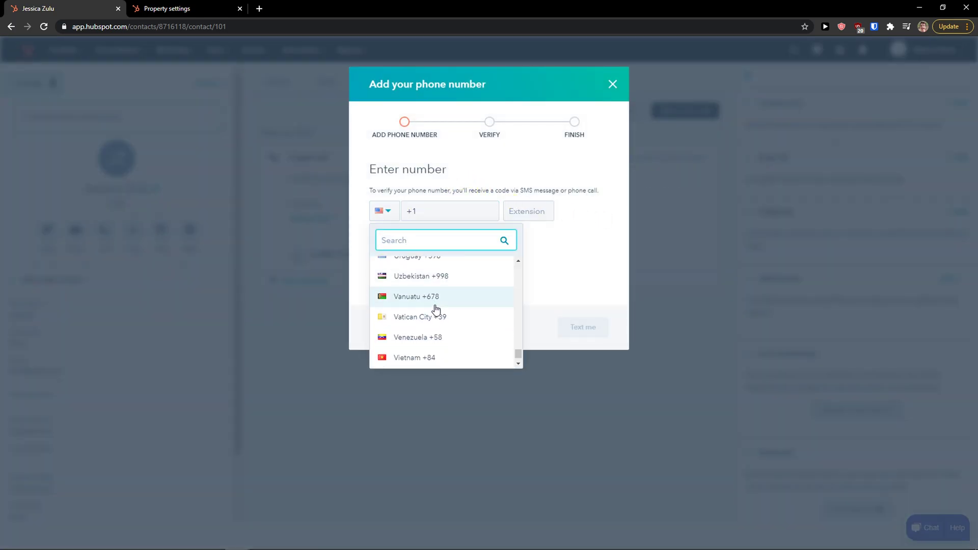
pyautogui.click(570, 278)
pyautogui.click(612, 85)
pyautogui.click(468, 82)
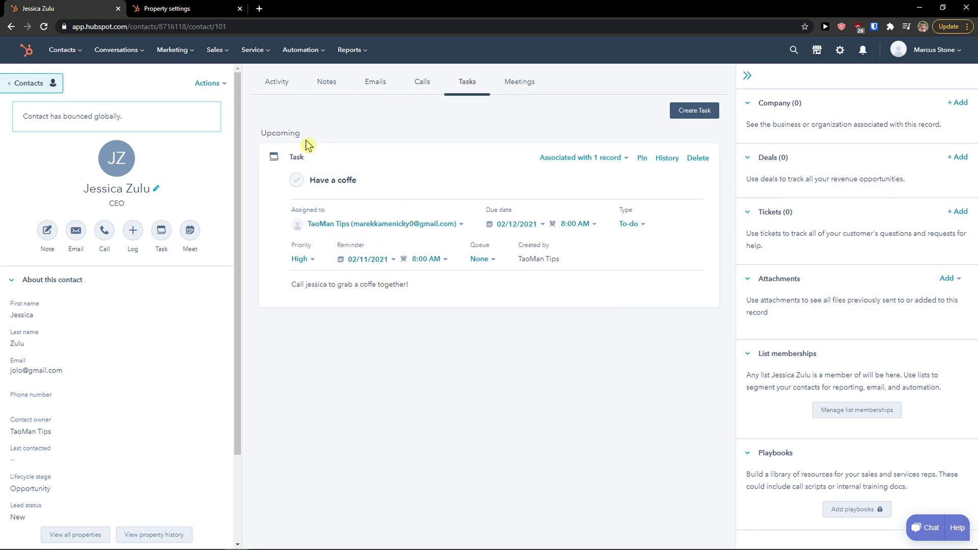
# Filter the contact's timeline to Meetings, showing the Feb 9, 2021 future cooperation meeting.
pyautogui.click(520, 86)
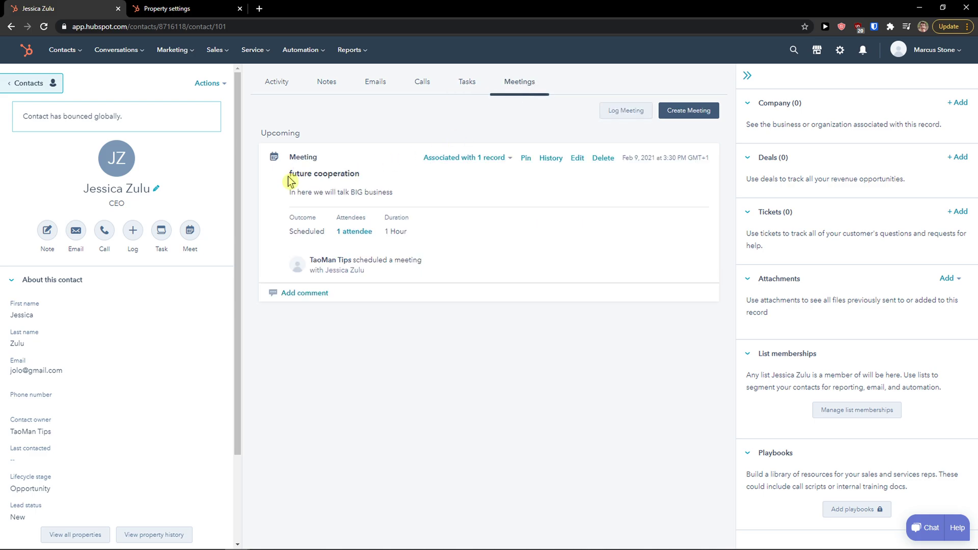
pyautogui.moveTo(301, 192); pyautogui.dragTo(404, 198)
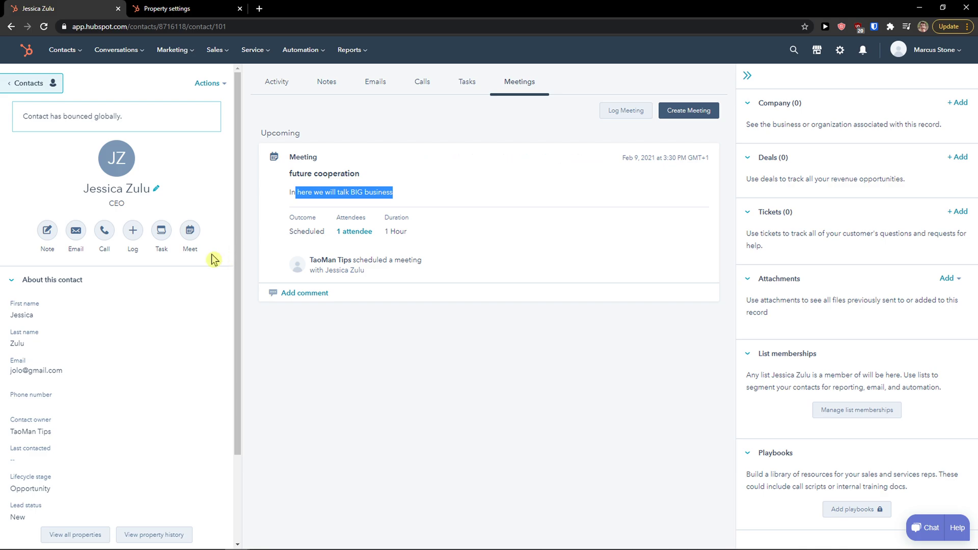
pyautogui.scroll(-1, 55, 336)
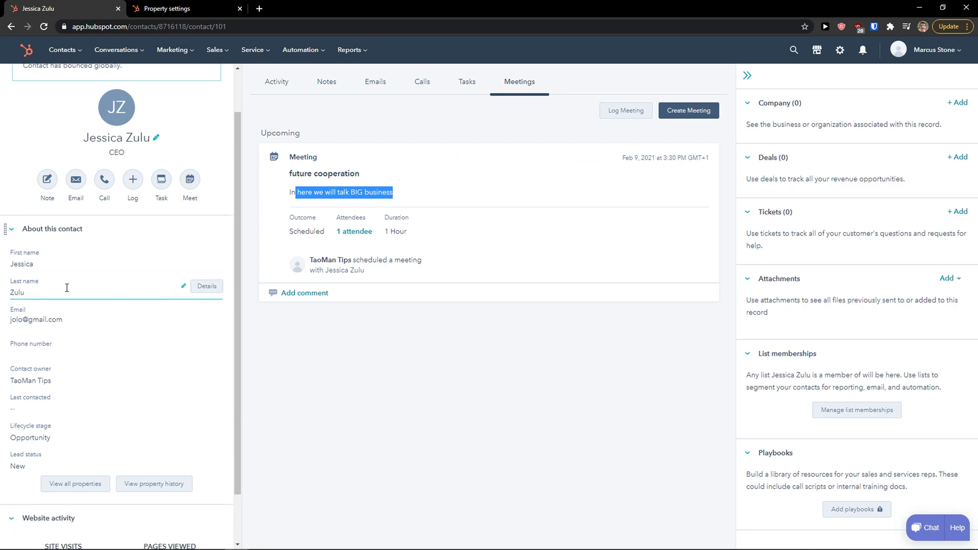
pyautogui.scroll(-1, 59, 341)
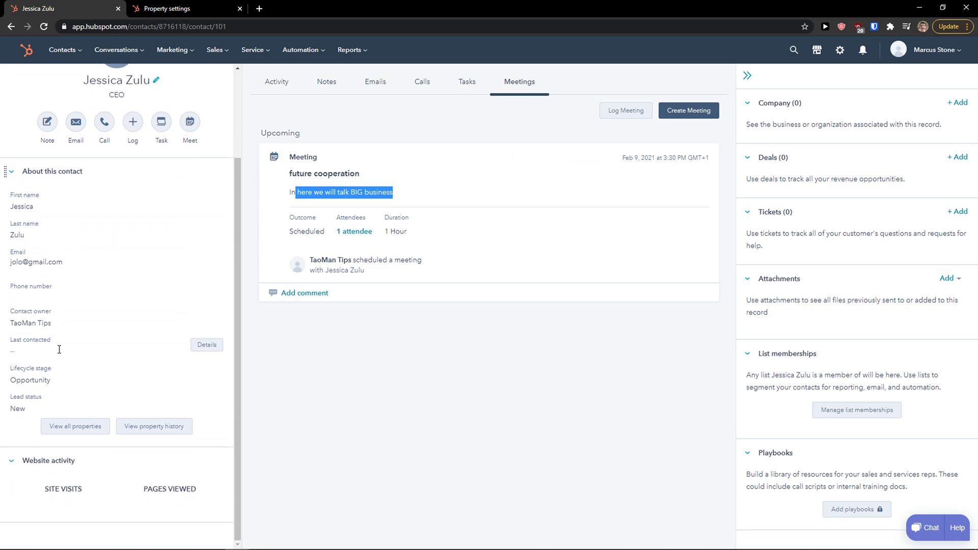
# Open the contact's full property list and scroll through it.
pyautogui.click(85, 433)
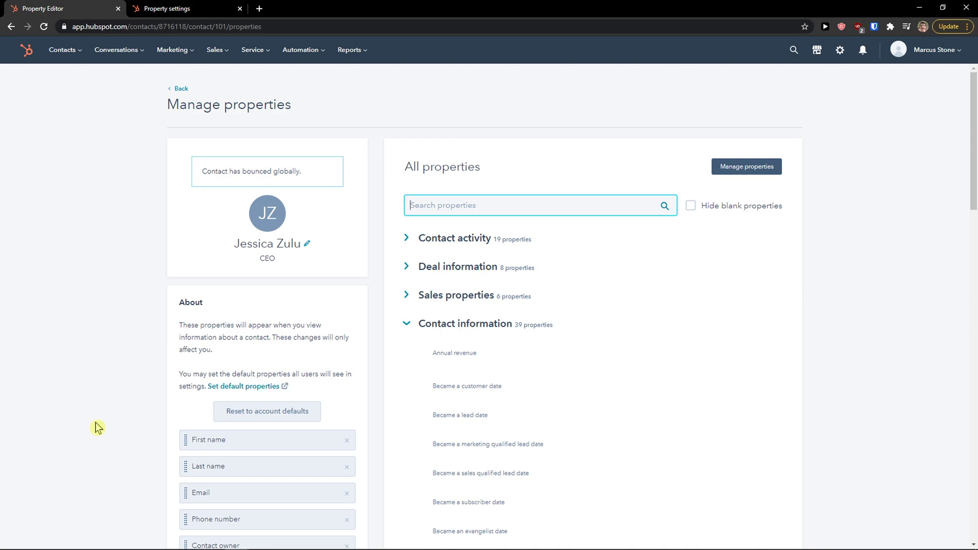
pyautogui.scroll(-1, 473, 338)
pyautogui.scroll(1, 372, 369)
pyautogui.scroll(-2, 189, 359)
pyautogui.scroll(-2, 182, 361)
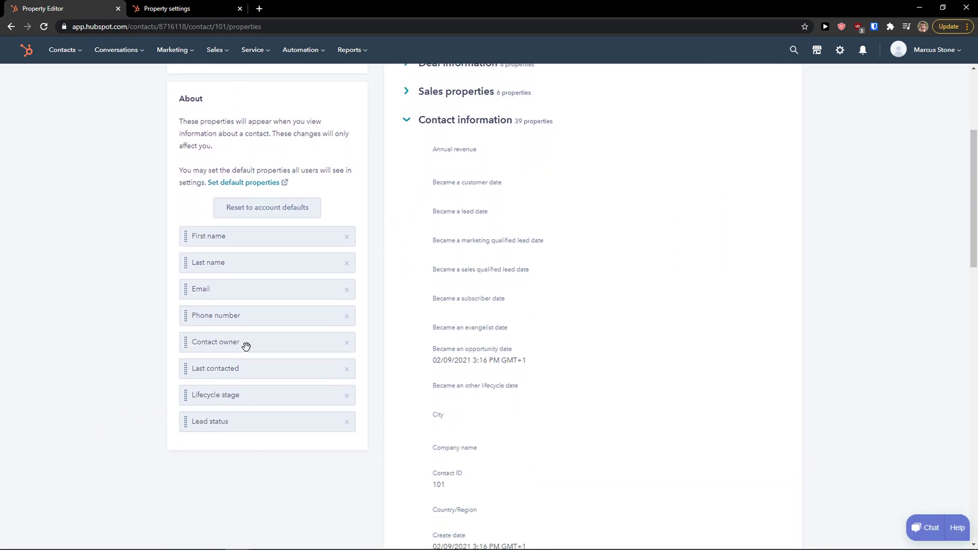
pyautogui.scroll(3, 284, 274)
pyautogui.scroll(1, 290, 319)
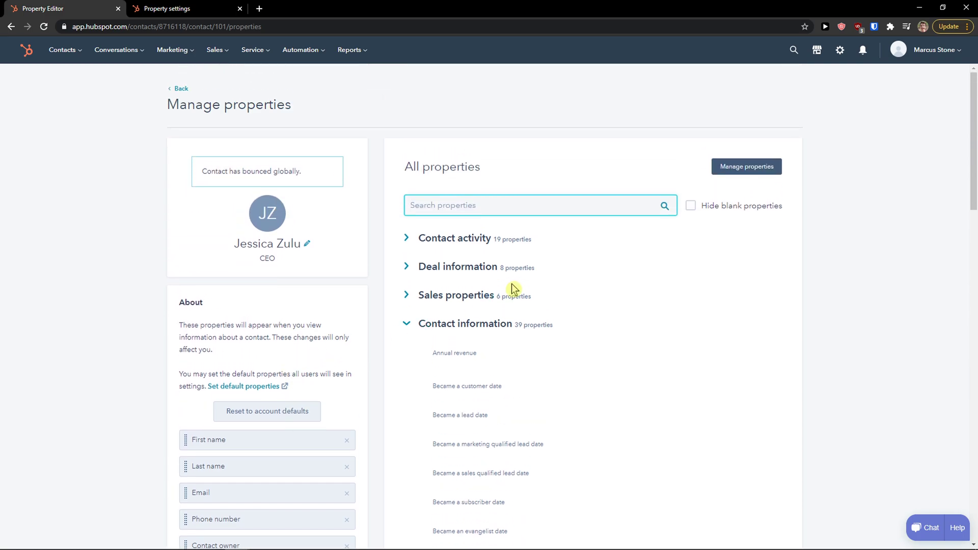
# Collapse Contact information, expand Contact activity, then return to the All contacts list.
pyautogui.click(402, 324)
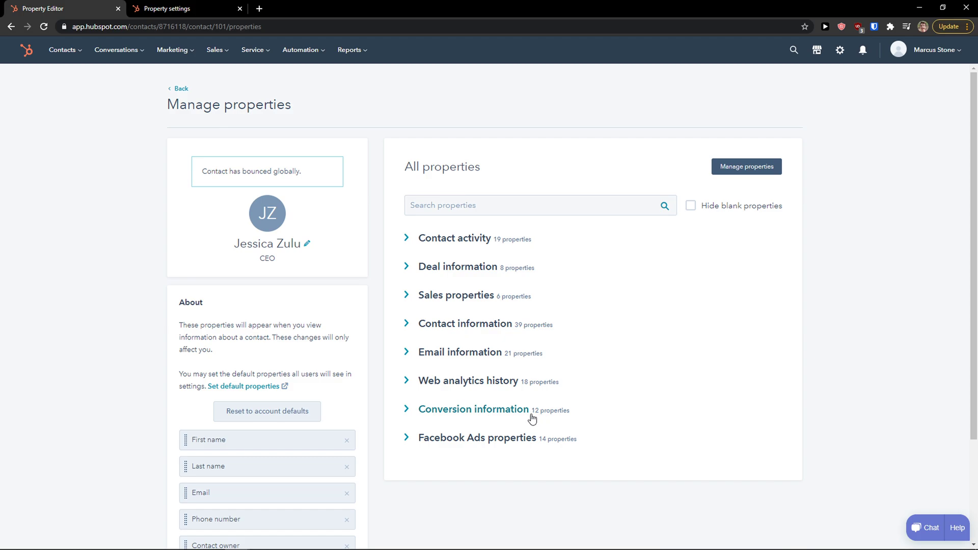
pyautogui.click(405, 240)
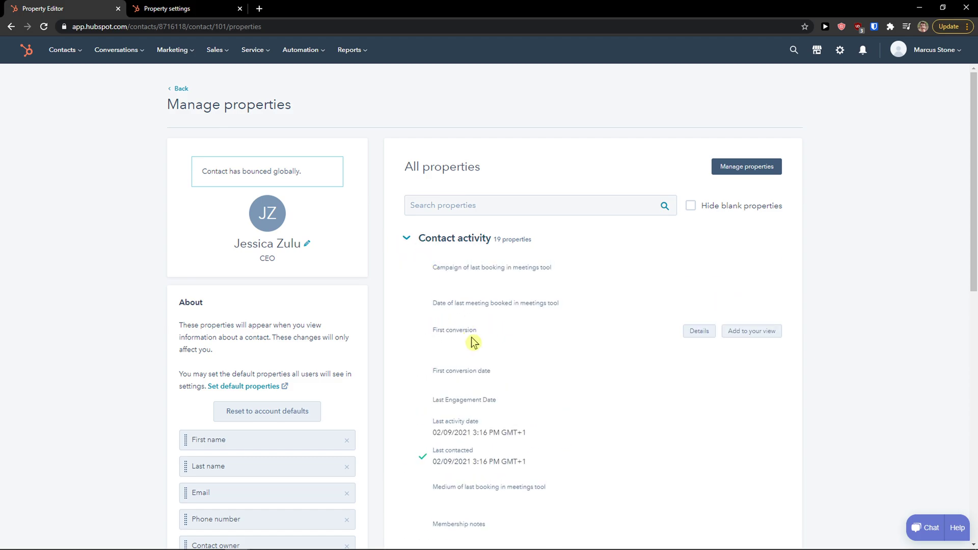
pyautogui.scroll(-1, 454, 379)
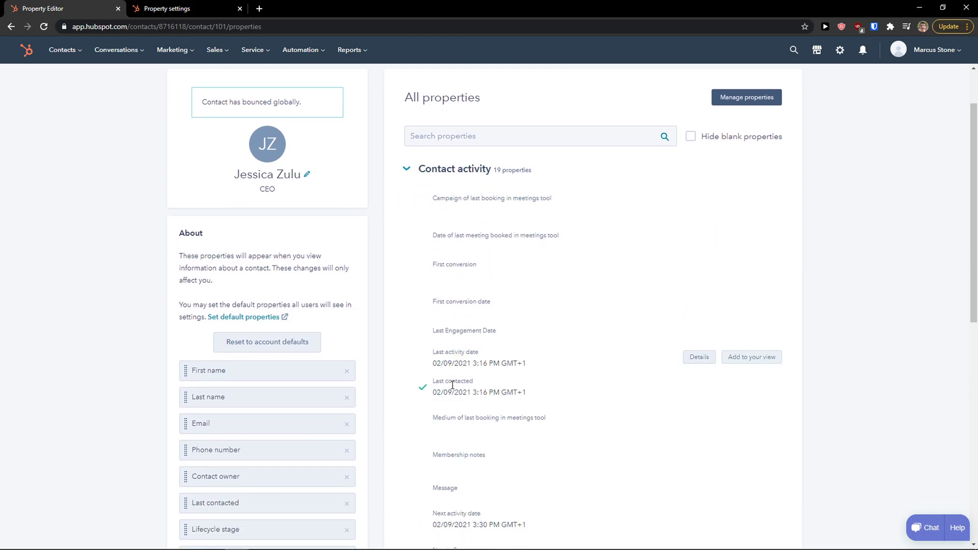
pyautogui.scroll(2, 754, 275)
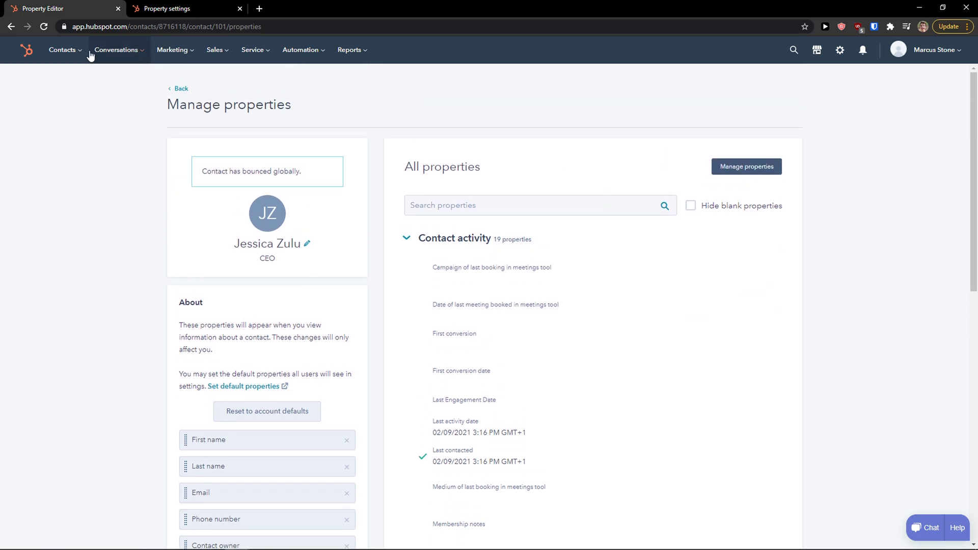
pyautogui.click(68, 78)
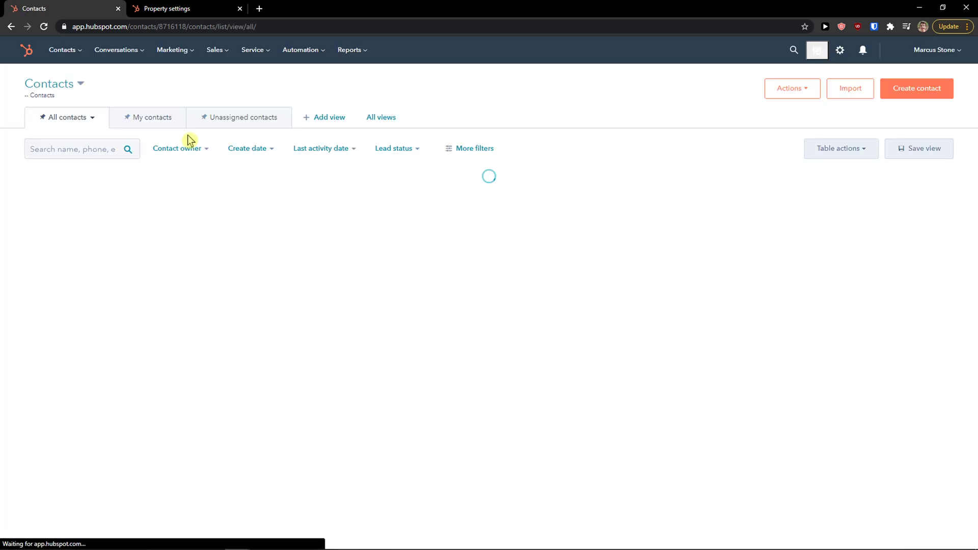
# Reopen the contact's record and bring up the Add companies panel from the Company card.
pyautogui.click(107, 205)
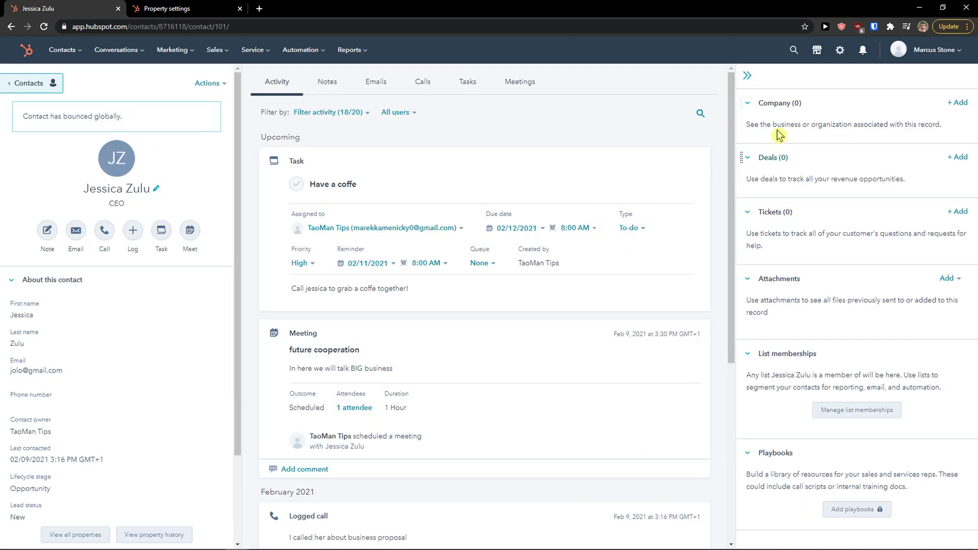
pyautogui.click(747, 76)
pyautogui.click(961, 84)
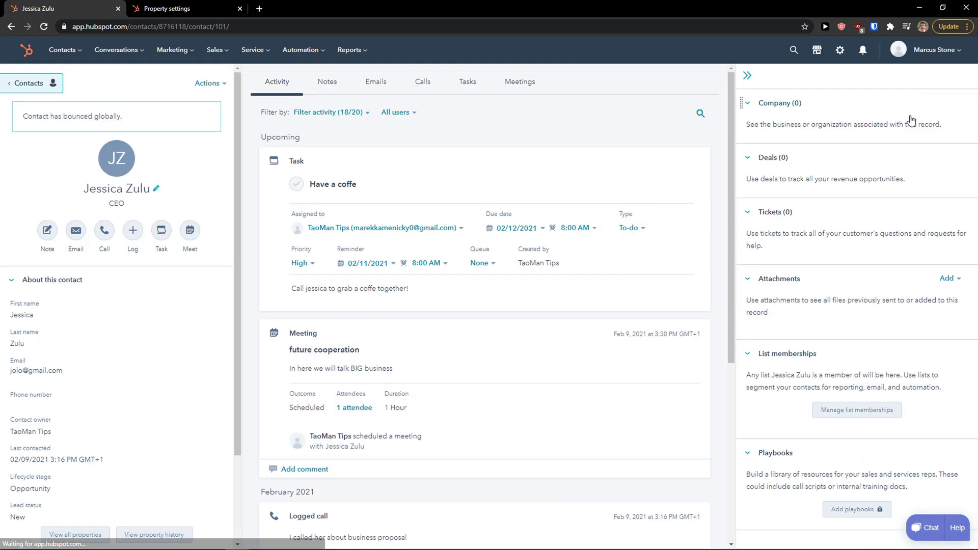
pyautogui.moveTo(745, 124); pyautogui.dragTo(962, 132)
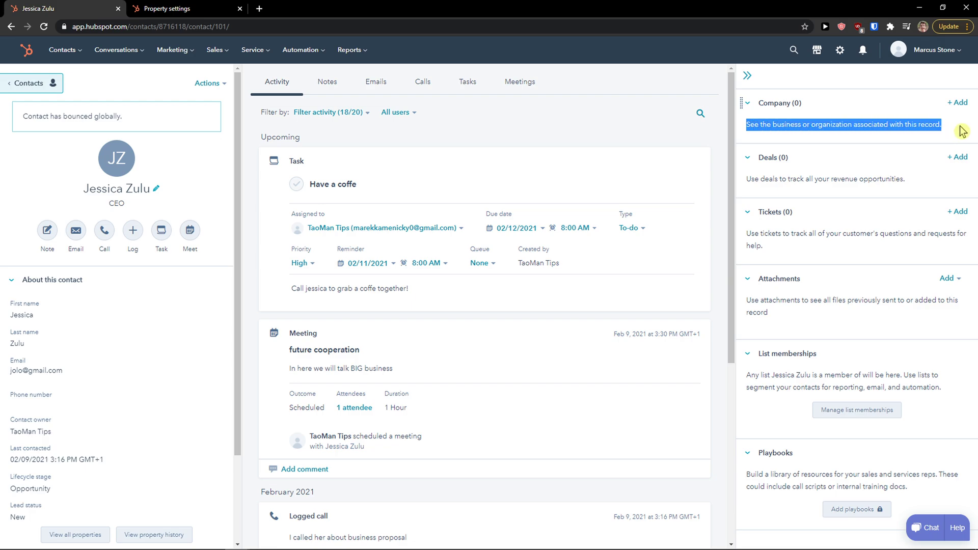
pyautogui.click(747, 182)
pyautogui.moveTo(747, 181); pyautogui.dragTo(934, 185)
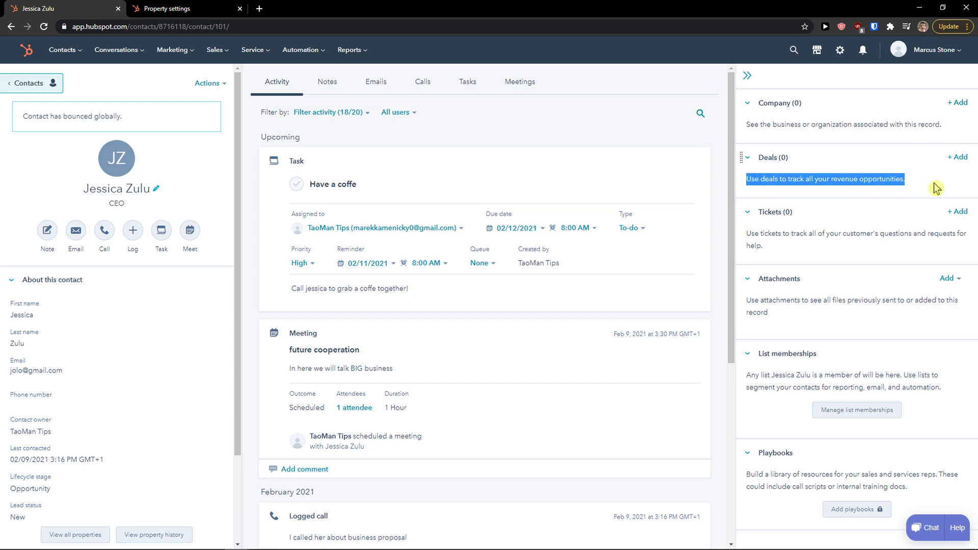
pyautogui.click(959, 103)
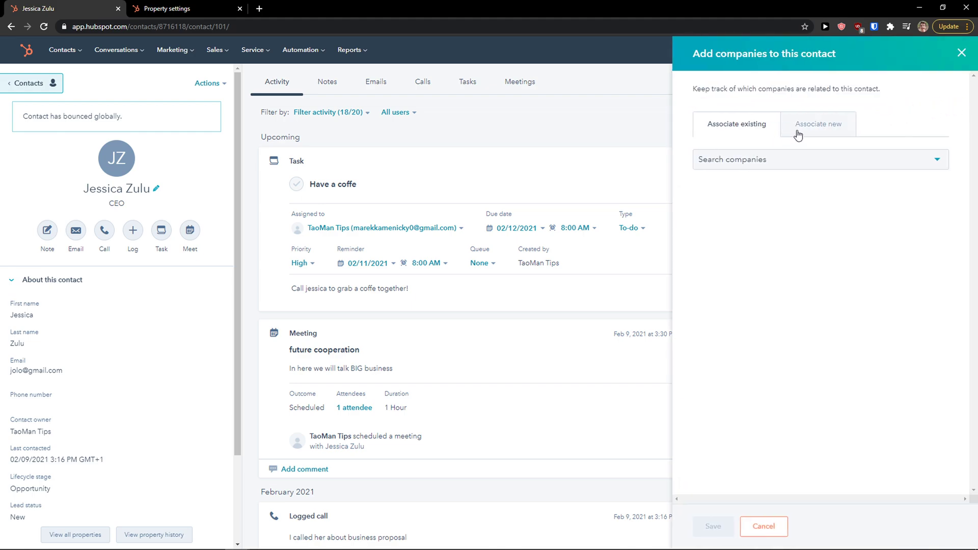
# Switch to associating a new company and enter jessica.com as its domain to autofill details.
pyautogui.click(798, 135)
pyautogui.click(756, 172)
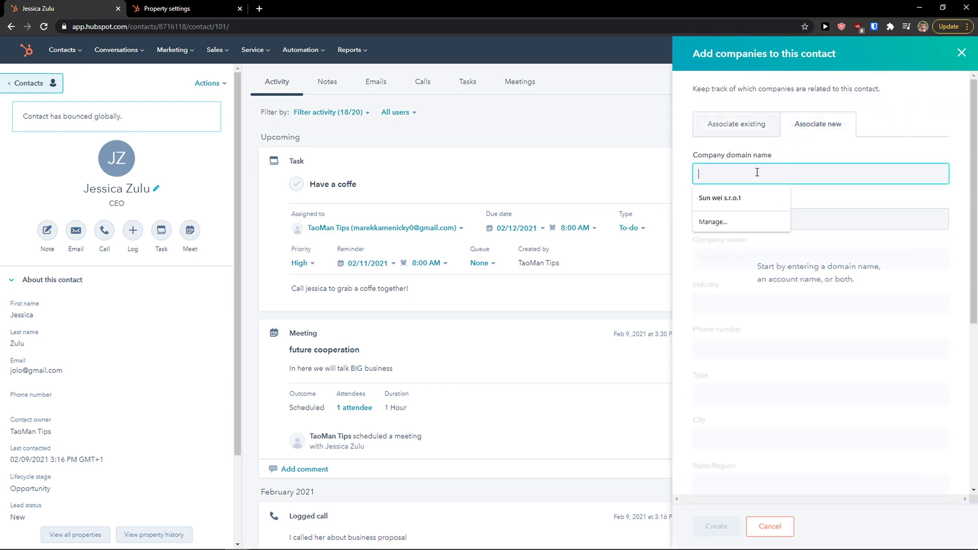
pyautogui.write('H')
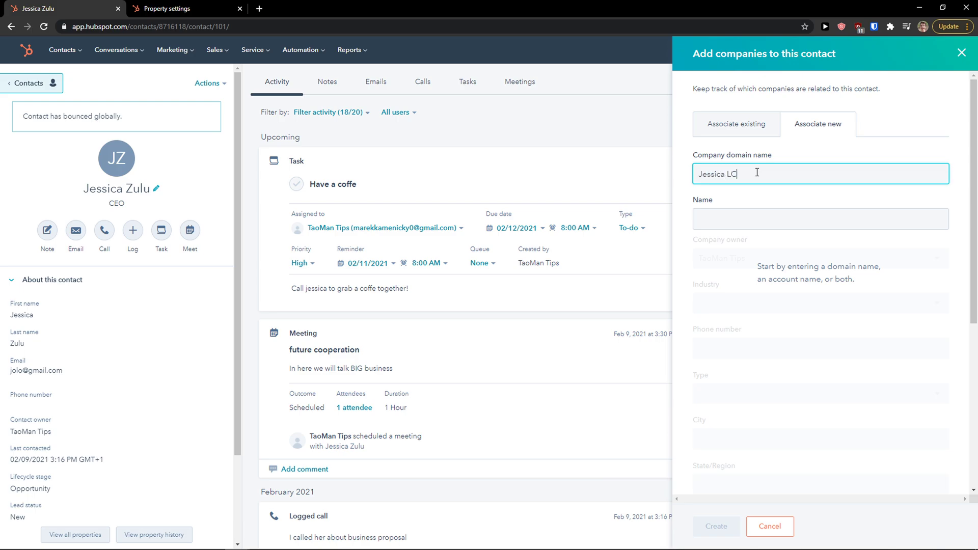
pyautogui.press('Tab')
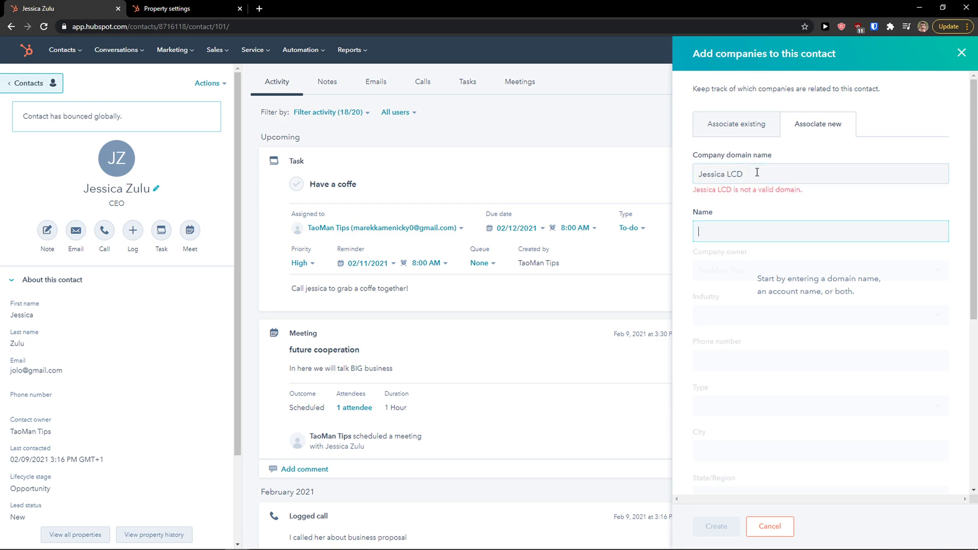
pyautogui.doubleClick(756, 172)
pyautogui.doubleClick(757, 172)
pyautogui.press('BackSpace')
pyautogui.click(756, 178)
pyautogui.click(829, 216)
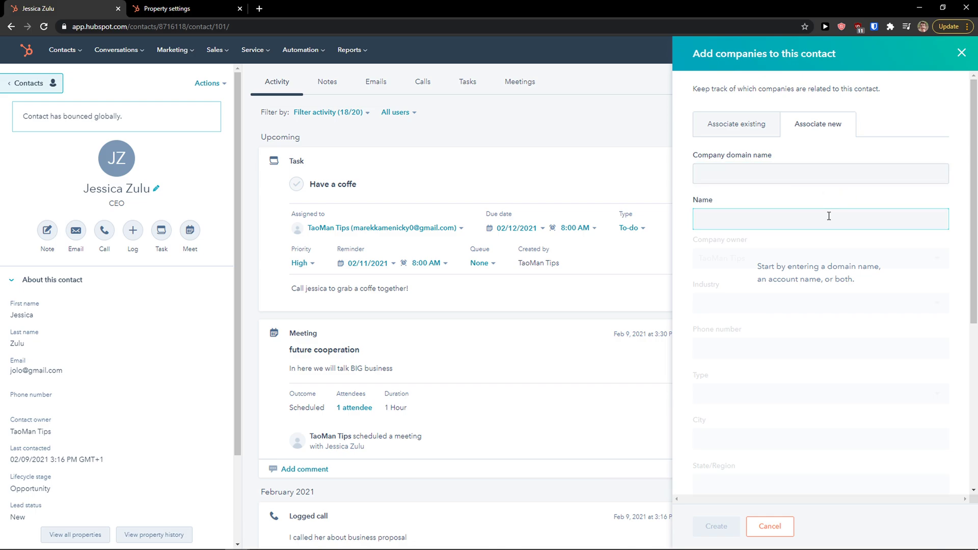
pyautogui.write('Jessica CLD')
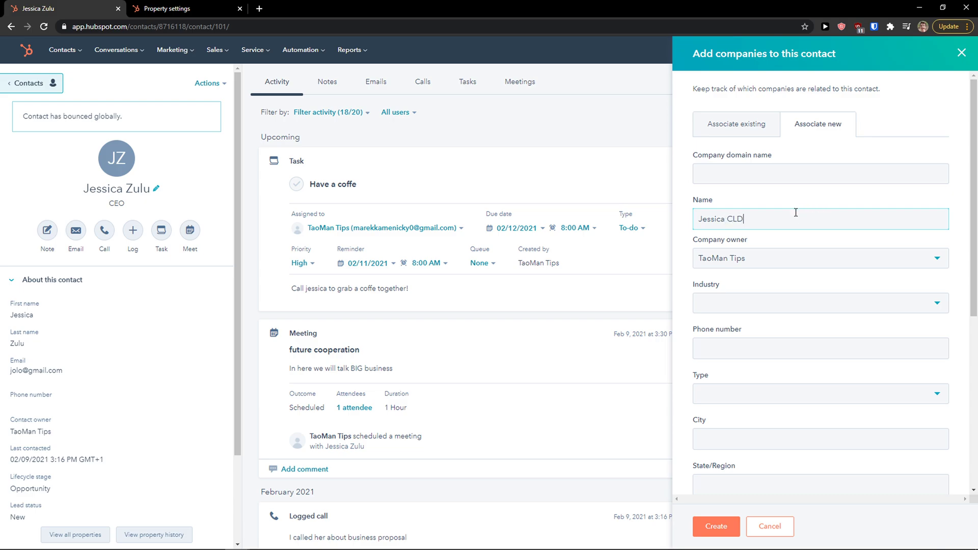
pyautogui.click(783, 175)
pyautogui.write('jessica.com')
pyautogui.press('Tab')
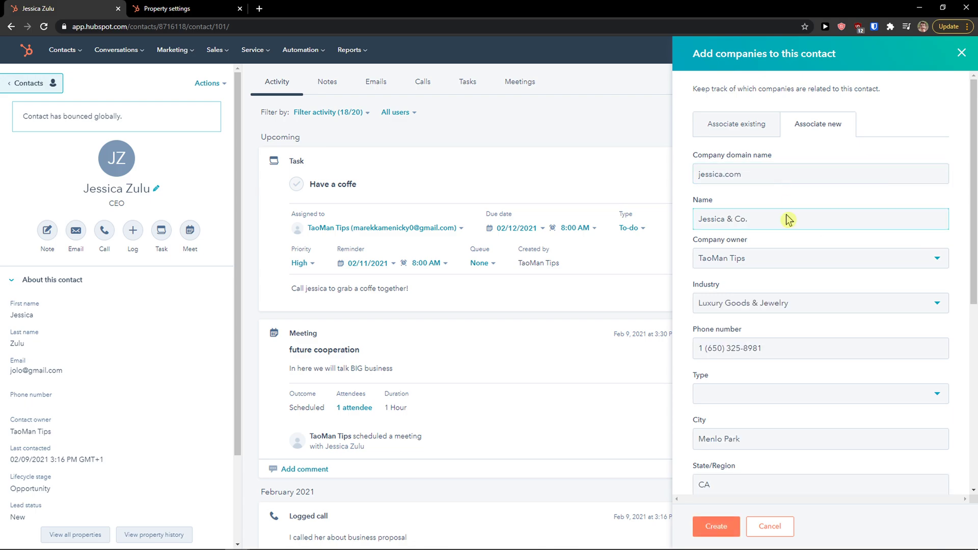
# Keep Luxury Goods & Jewelry as the industry and set the company type to Prospect.
pyautogui.scroll(-1, 754, 329)
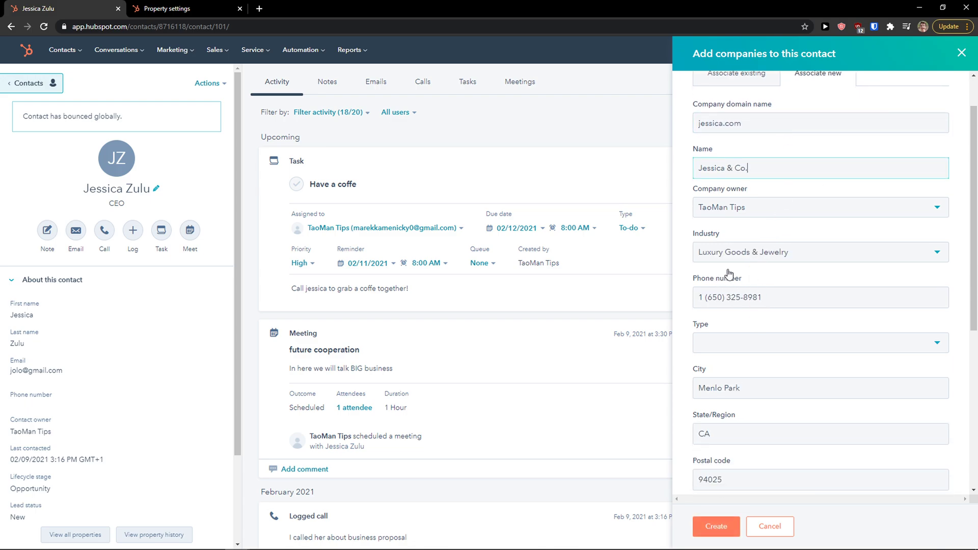
pyautogui.click(756, 257)
pyautogui.click(763, 258)
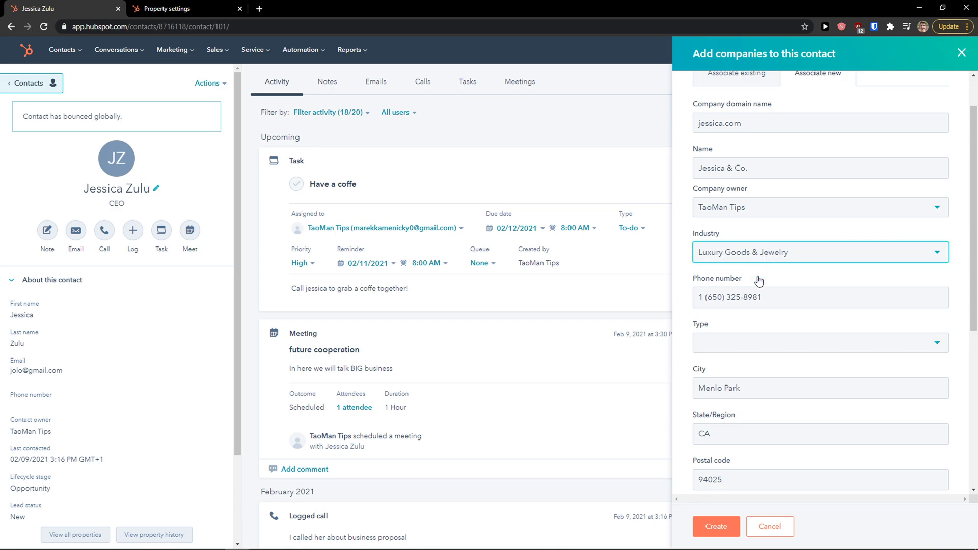
pyautogui.scroll(-1, 740, 301)
pyautogui.click(735, 300)
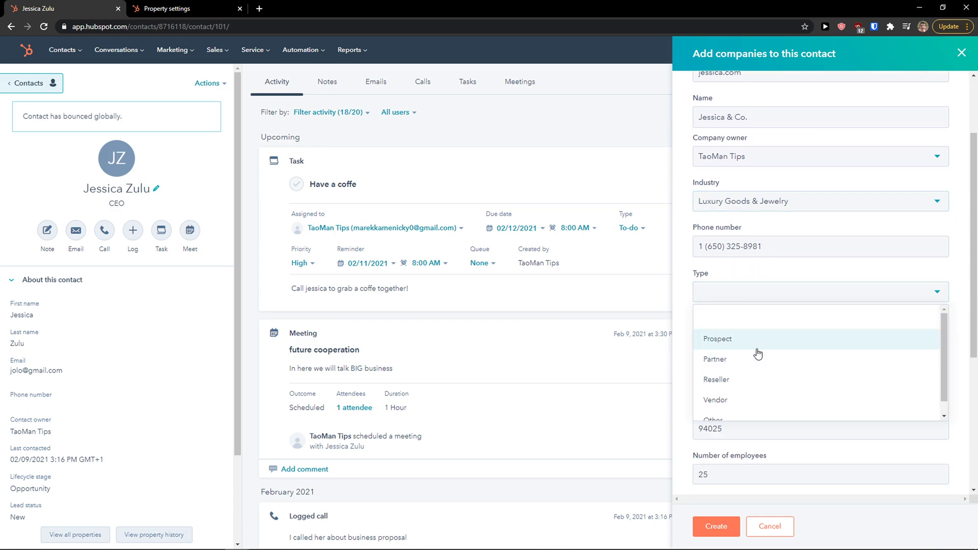
pyautogui.click(751, 326)
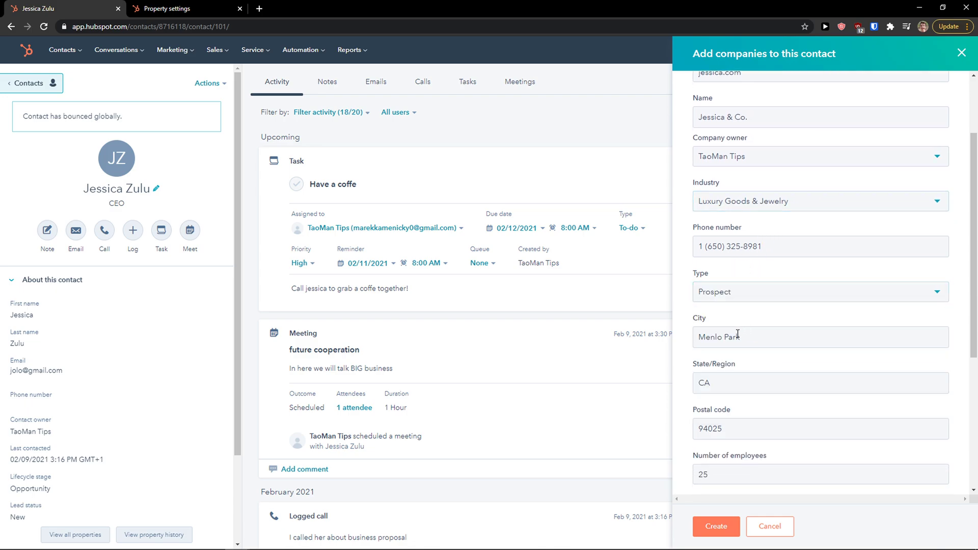
# Review the autofilled company fields, expanding the full company description.
pyautogui.scroll(-2, 763, 321)
pyautogui.scroll(-2, 749, 328)
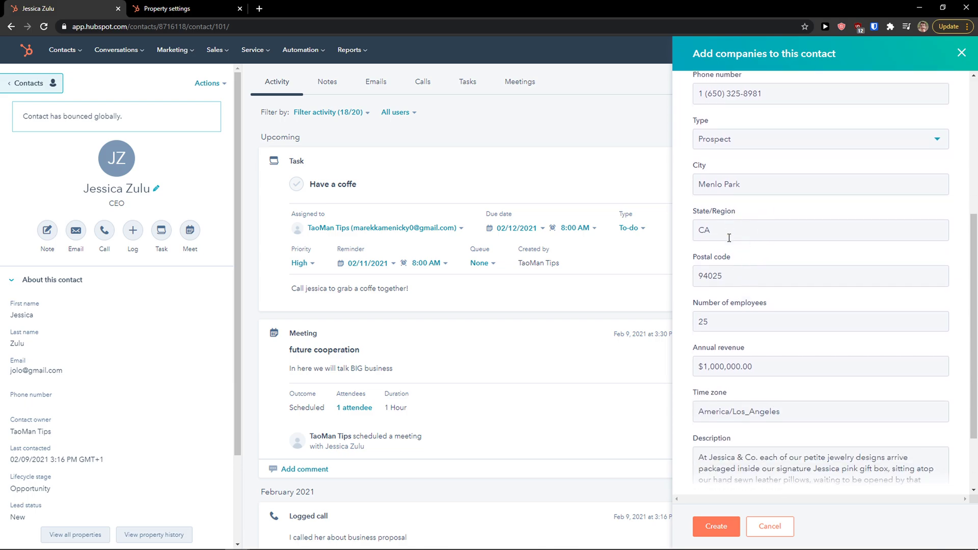
pyautogui.scroll(-1, 725, 390)
pyautogui.scroll(2, 730, 366)
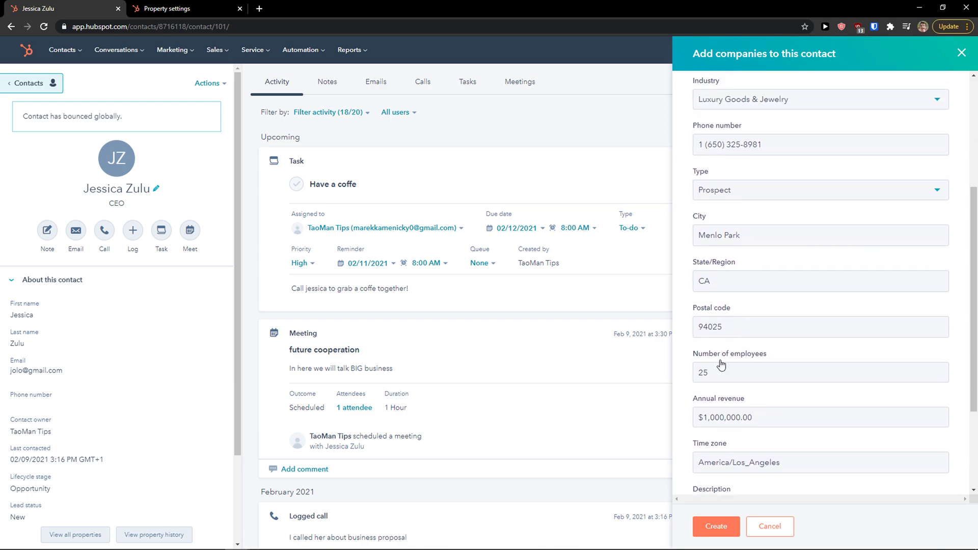
pyautogui.scroll(-2, 731, 316)
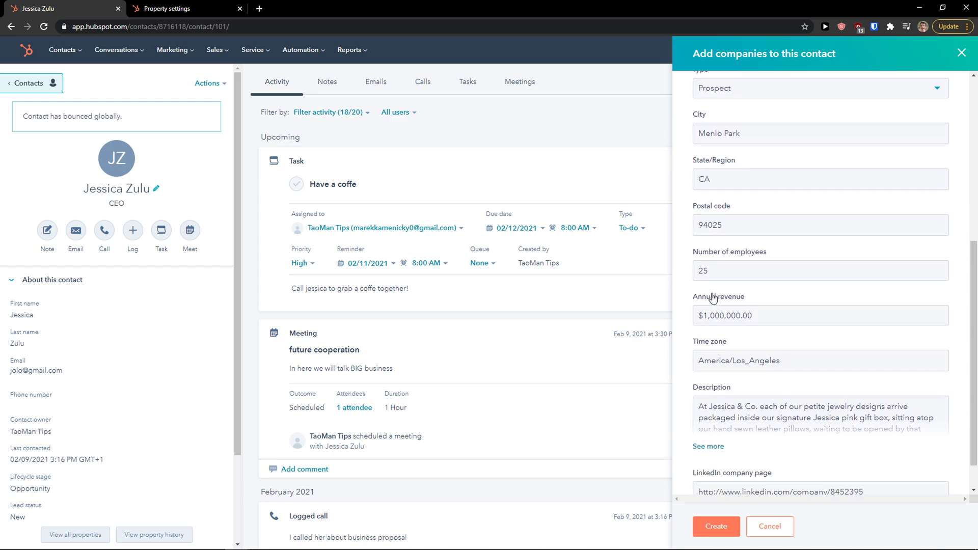
pyautogui.scroll(-1, 720, 306)
pyautogui.scroll(-1, 720, 375)
pyautogui.scroll(1, 721, 377)
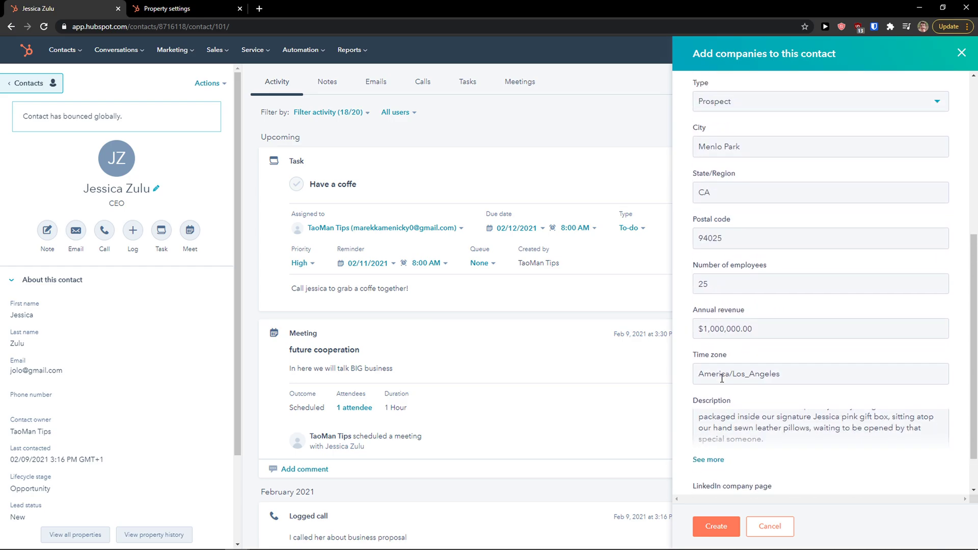
pyautogui.click(719, 390)
pyautogui.moveTo(749, 391); pyautogui.dragTo(789, 421)
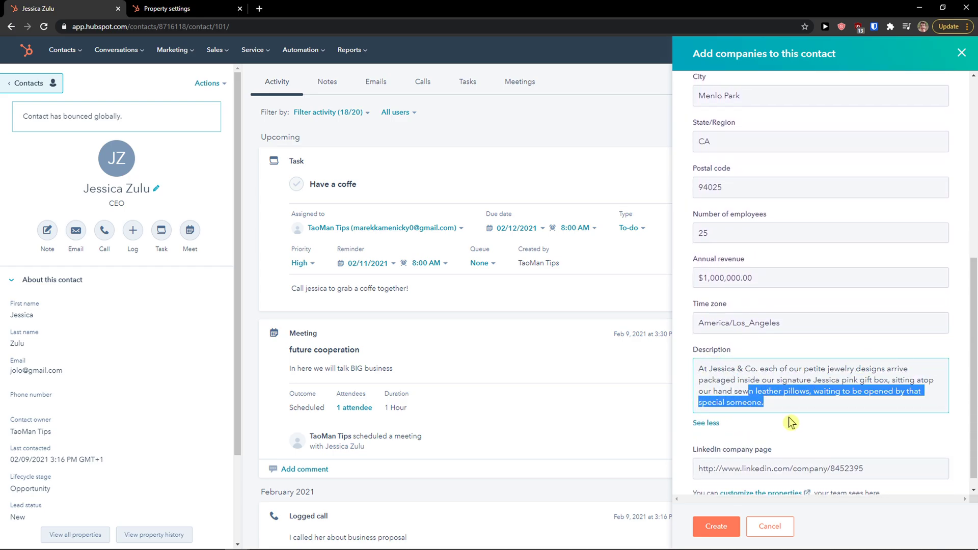
pyautogui.scroll(-1, 779, 422)
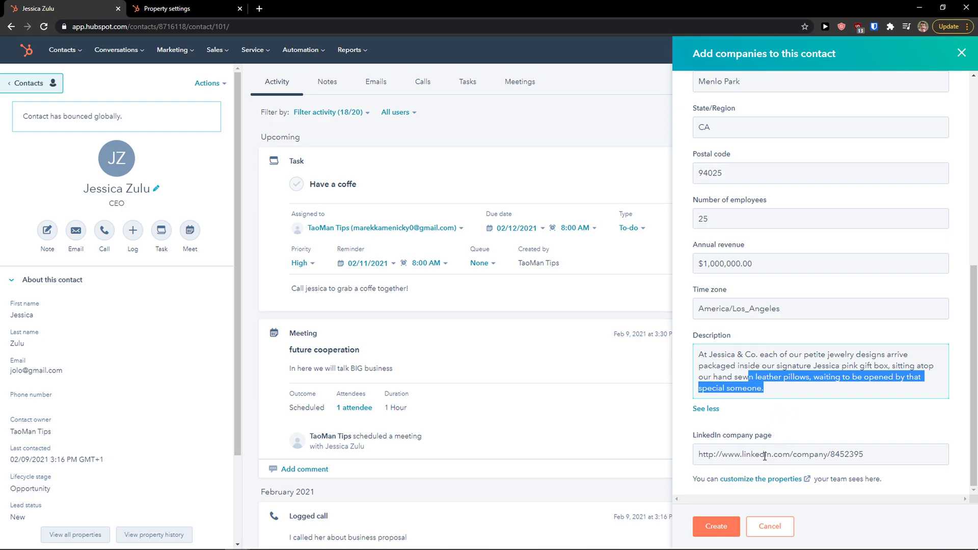
# Create Jessica & Co. and review its new record linked to the CEO contact.
pyautogui.click(711, 530)
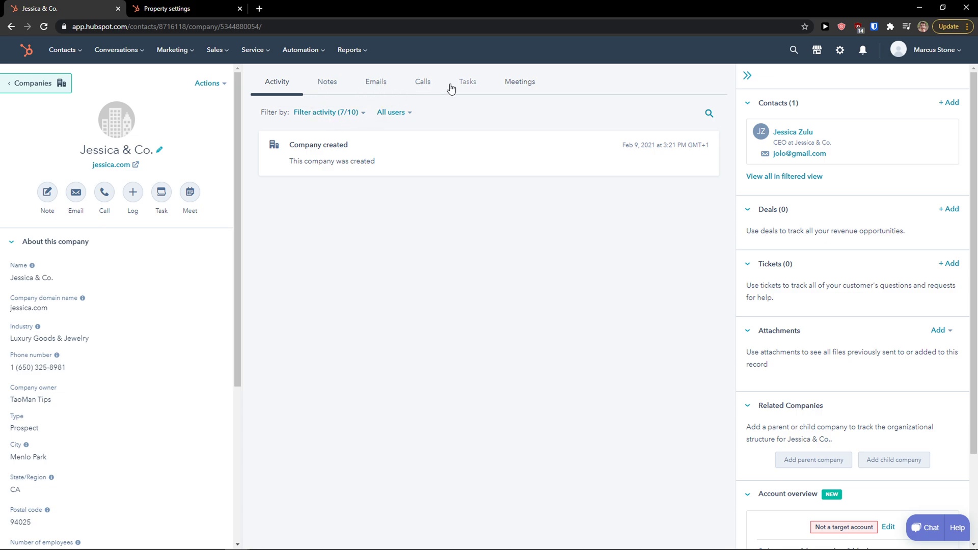
pyautogui.scroll(-2, 894, 275)
pyautogui.scroll(2, 895, 281)
pyautogui.scroll(-3, 890, 291)
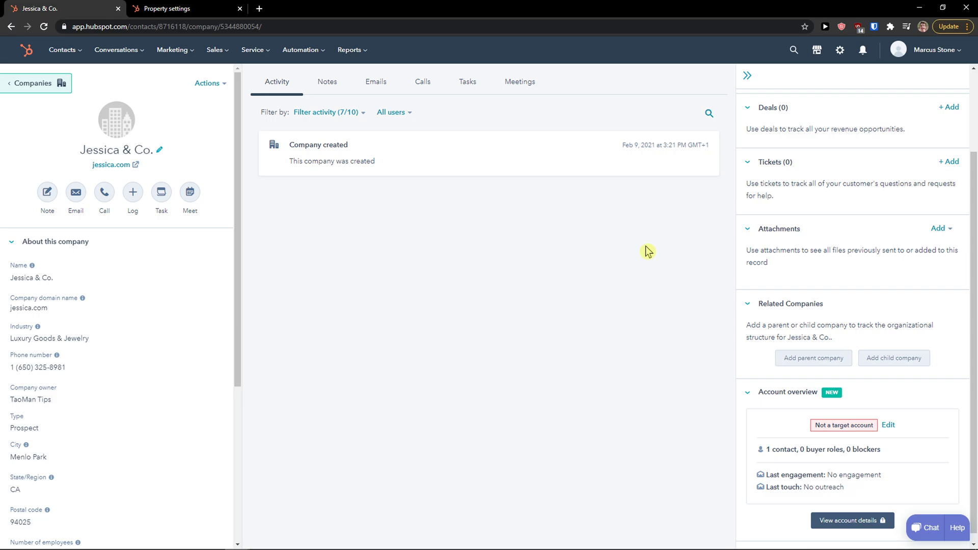
pyautogui.scroll(2, 748, 258)
# Reopen the CEO contact's record from the Contacts list and check the Jessica & Co. association.
pyautogui.moveTo(62, 53)
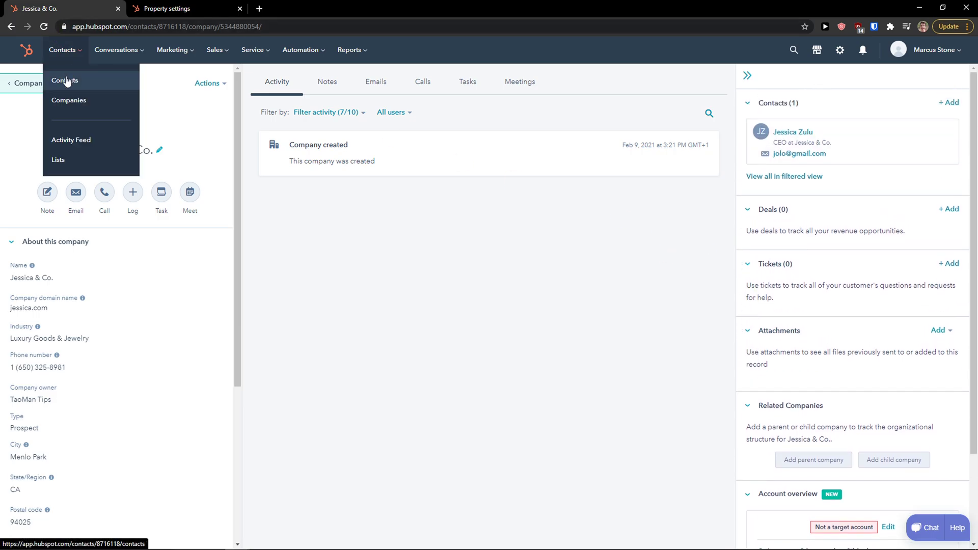
pyautogui.click(63, 77)
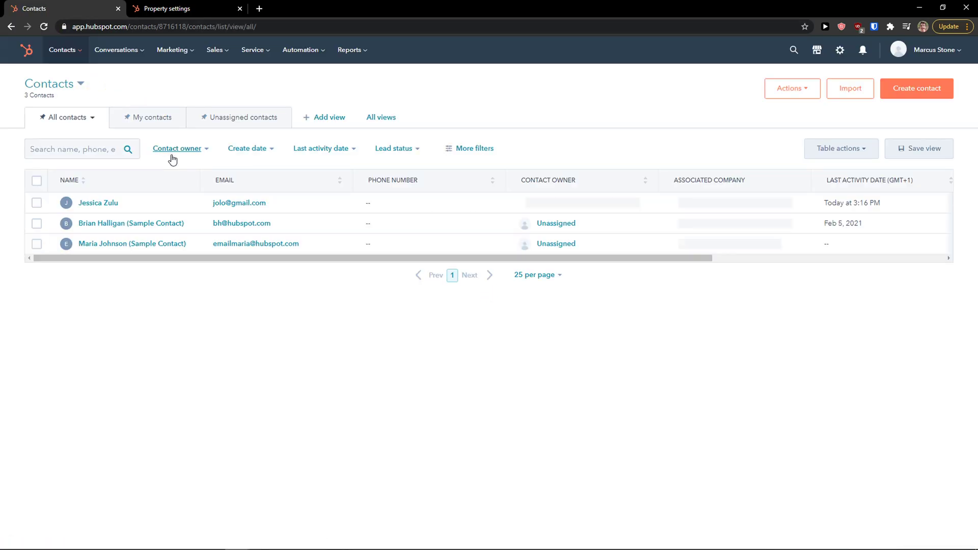
pyautogui.click(97, 202)
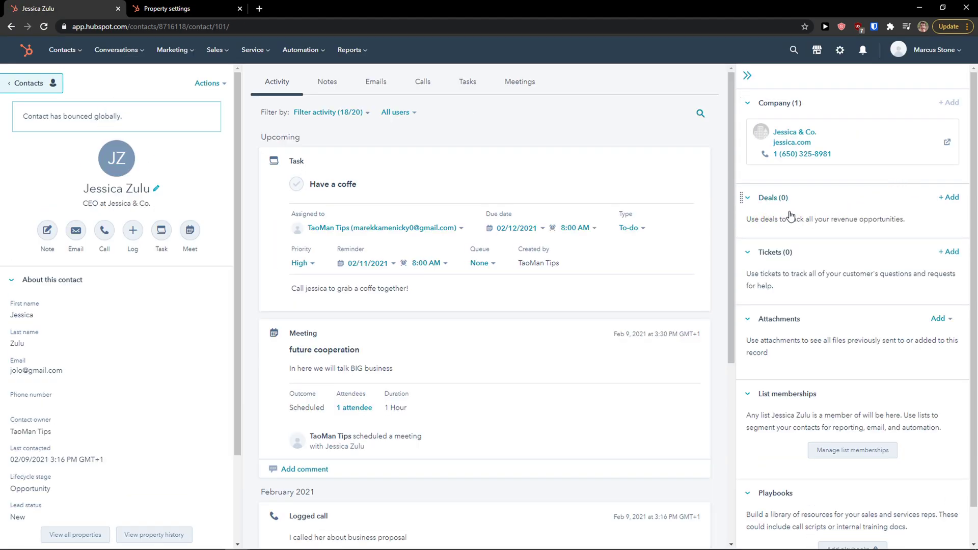
pyautogui.scroll(-1, 791, 230)
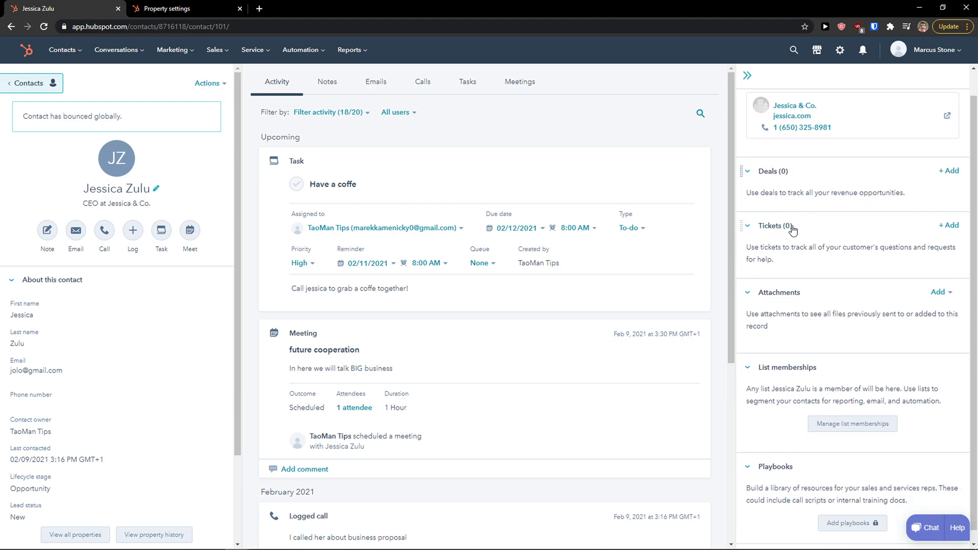
pyautogui.scroll(-1, 792, 230)
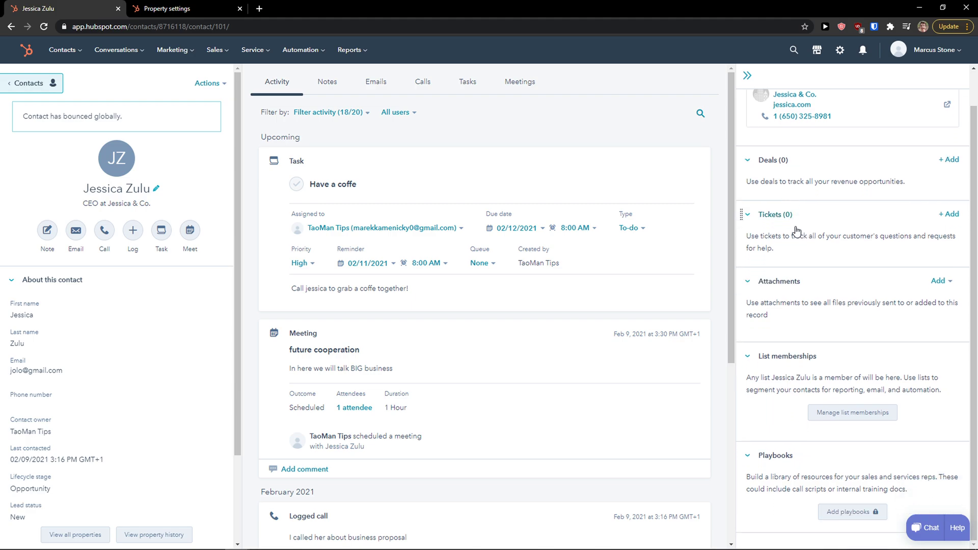
pyautogui.scroll(2, 935, 214)
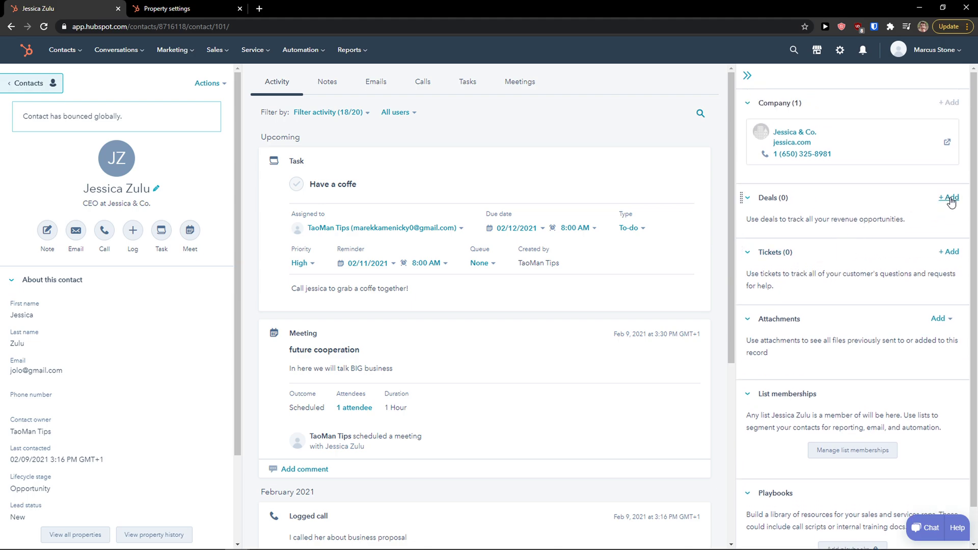
# Start a deal for the contact at stage Presentation scheduled with amount 10 000.
pyautogui.click(949, 198)
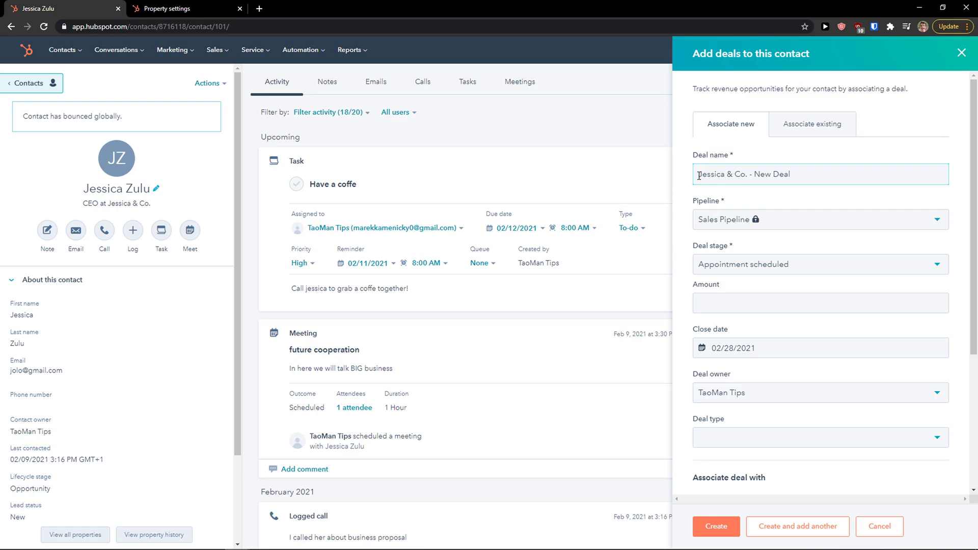
pyautogui.moveTo(699, 176); pyautogui.dragTo(821, 176)
pyautogui.click(759, 220)
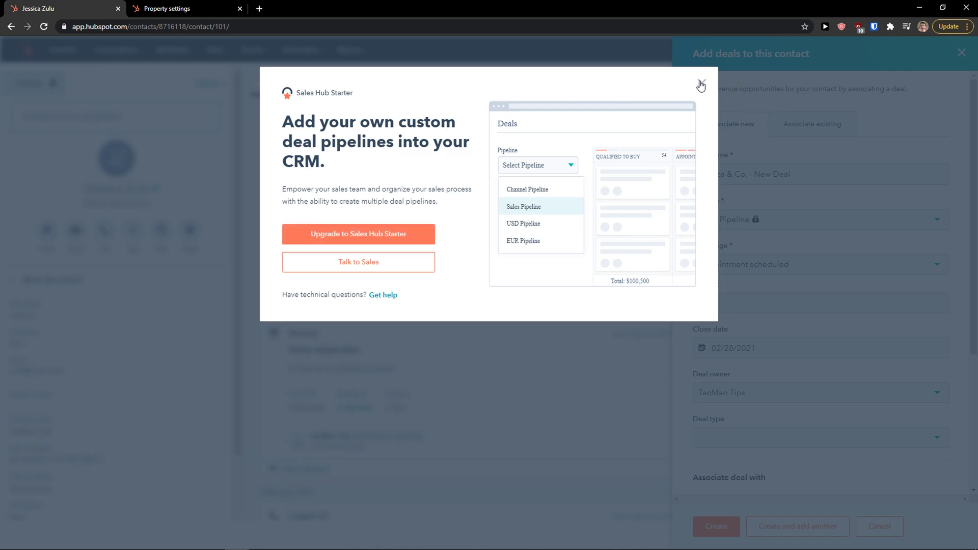
pyautogui.click(701, 84)
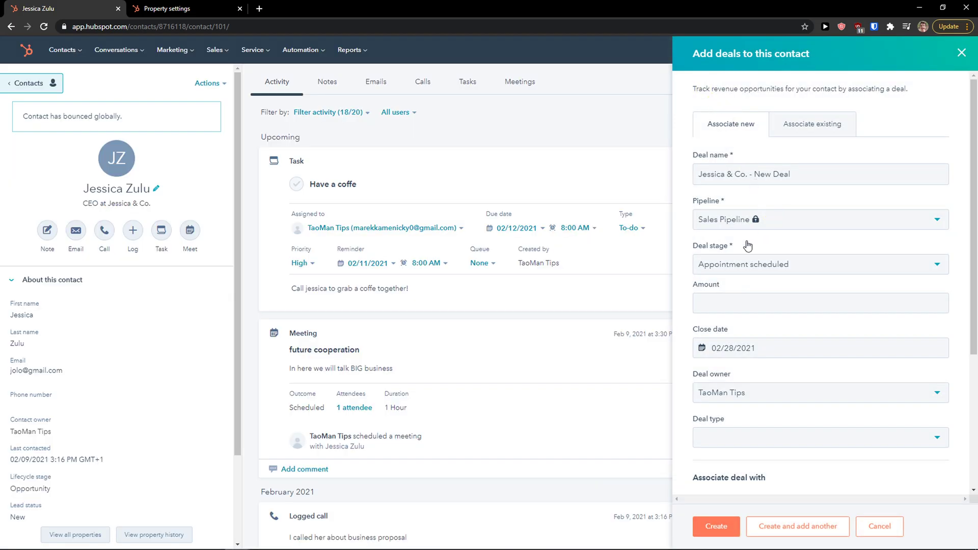
pyautogui.click(726, 269)
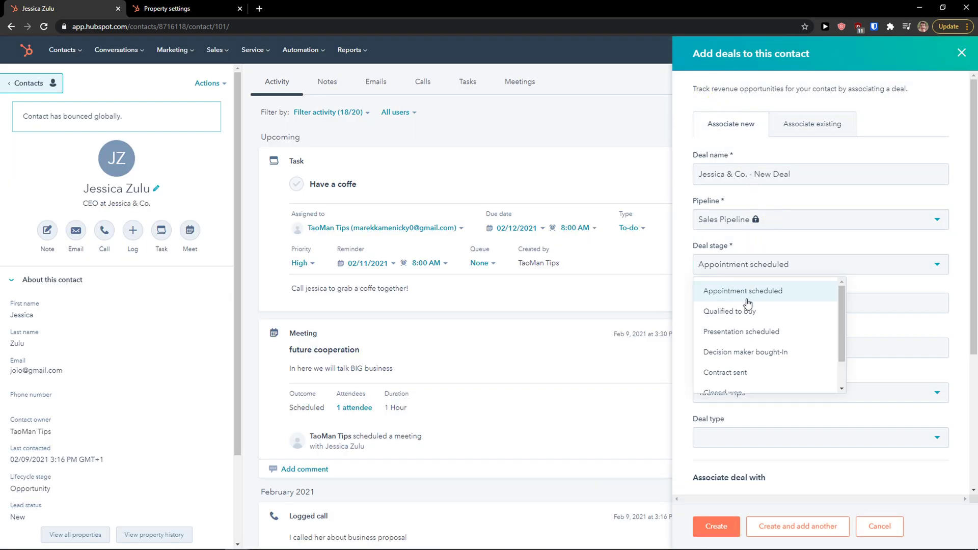
pyautogui.click(778, 335)
pyautogui.click(788, 301)
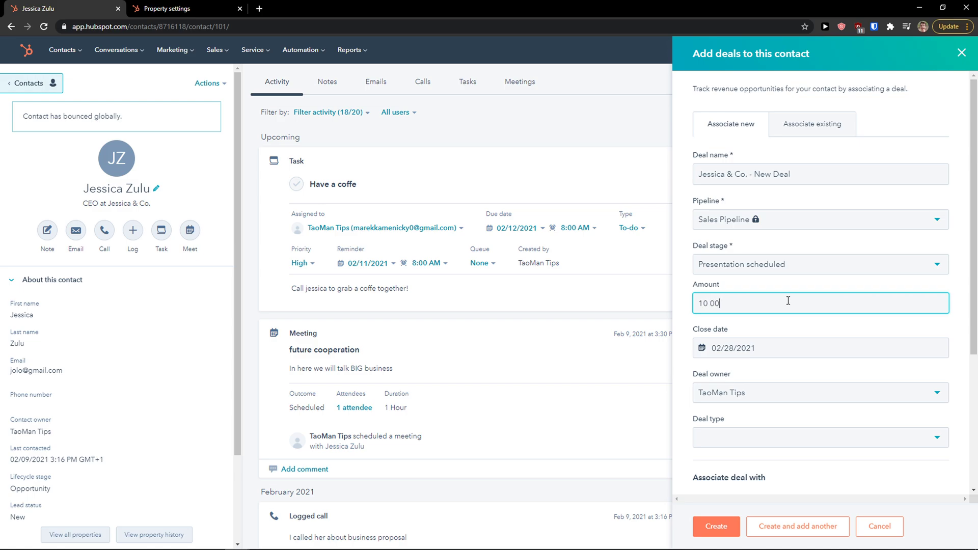
pyautogui.write('10 000')
# Set close date 02/28/2021 and deal type New Business, then create the deal.
pyautogui.click(793, 354)
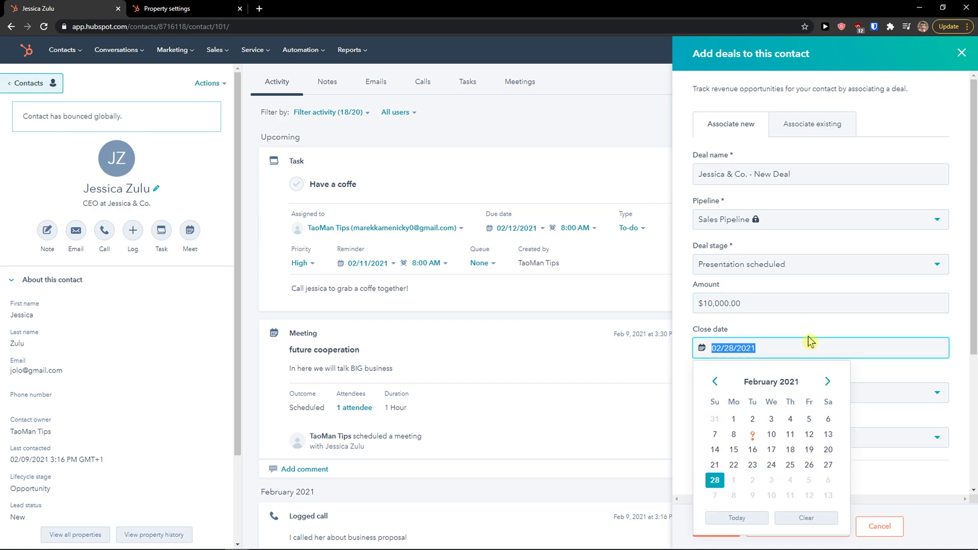
pyautogui.scroll(-1, 800, 336)
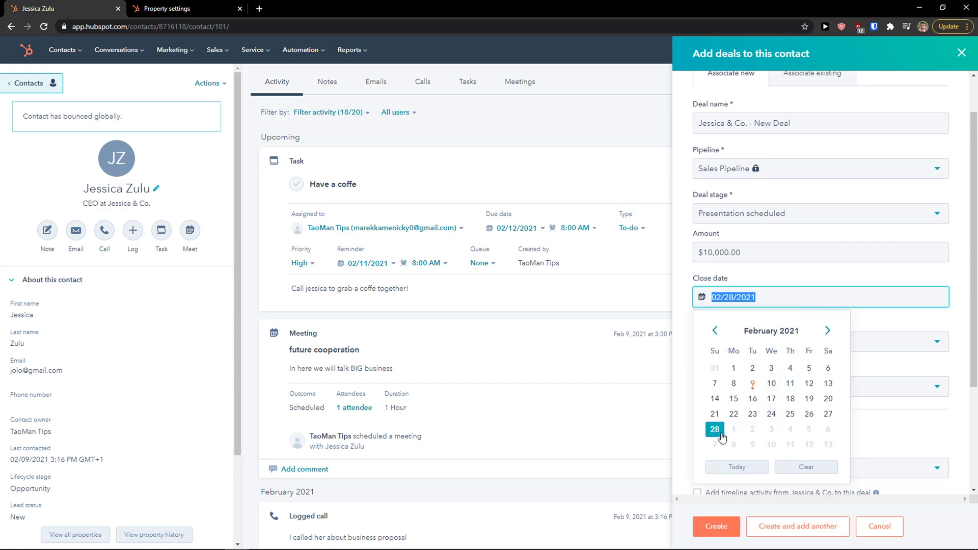
pyautogui.click(920, 319)
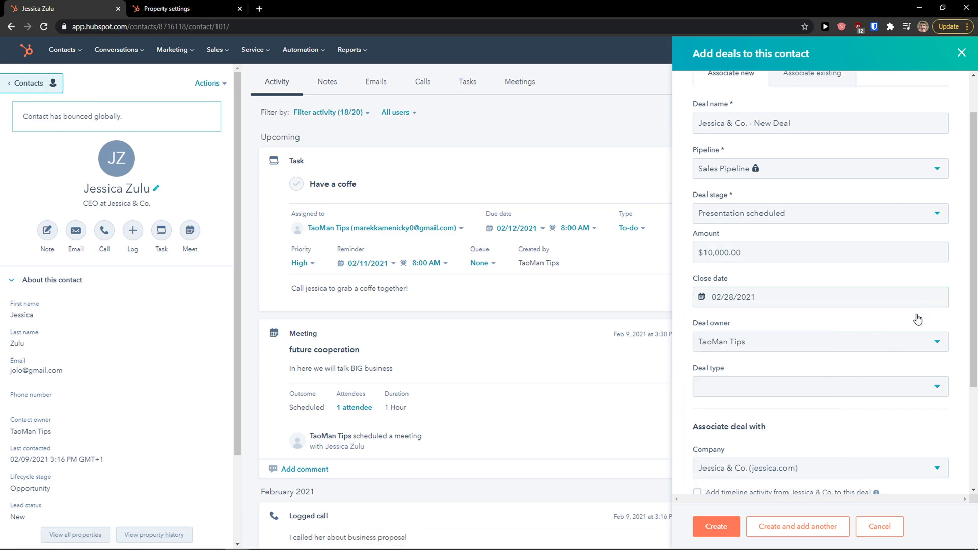
pyautogui.scroll(-1, 799, 340)
pyautogui.click(782, 338)
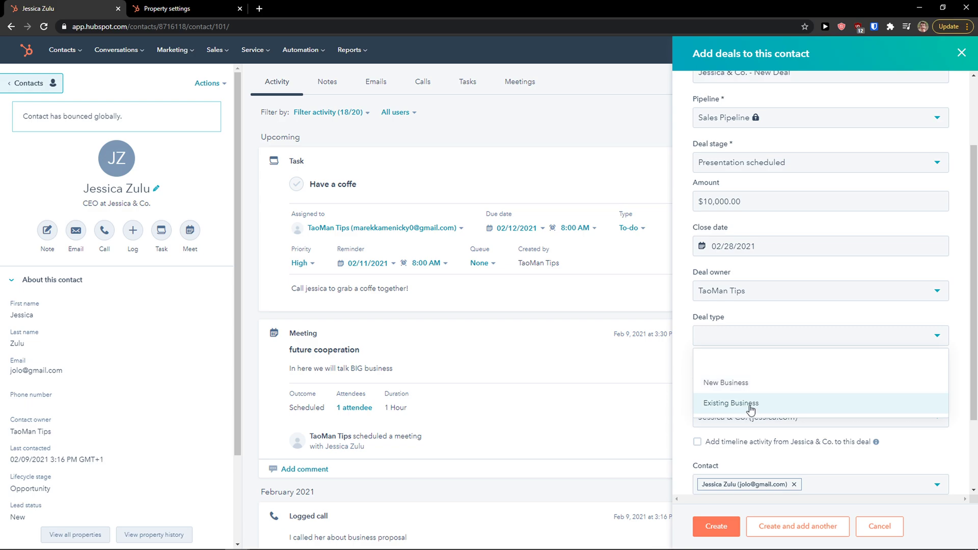
pyautogui.click(761, 383)
pyautogui.scroll(-2, 790, 384)
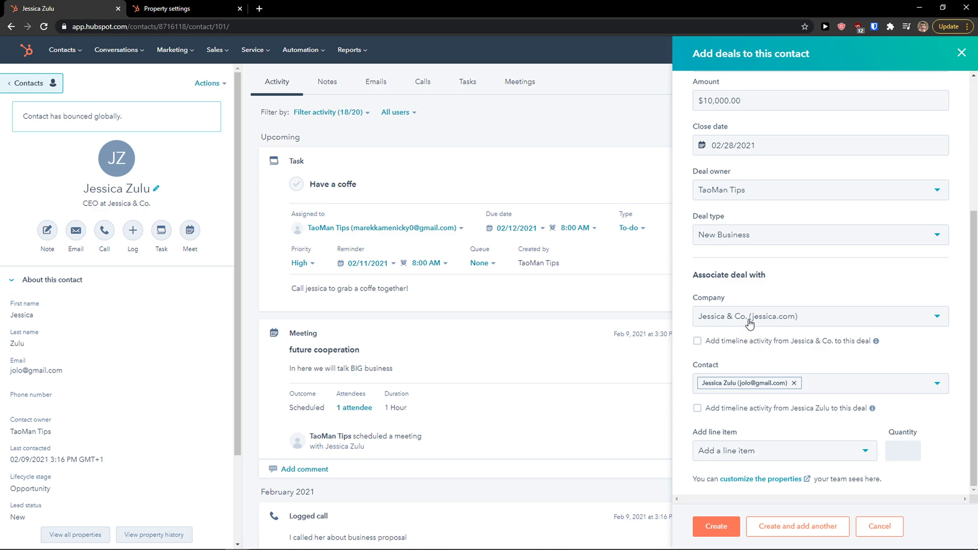
pyautogui.click(722, 527)
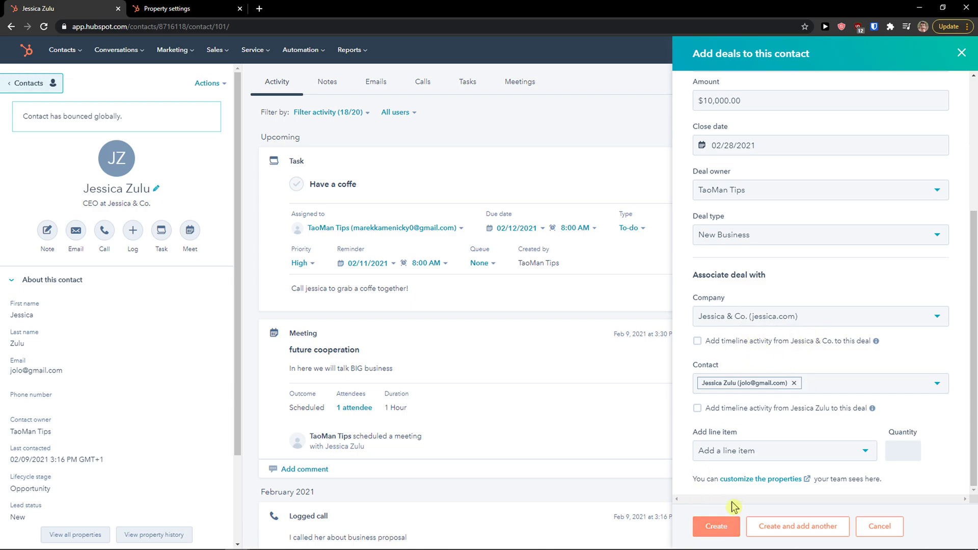
pyautogui.click(738, 452)
pyautogui.click(738, 452)
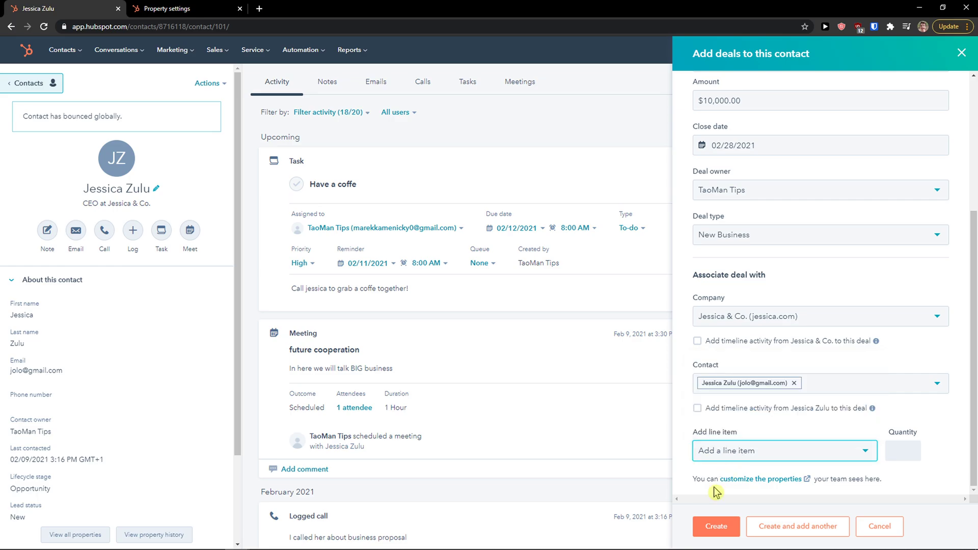
pyautogui.click(716, 530)
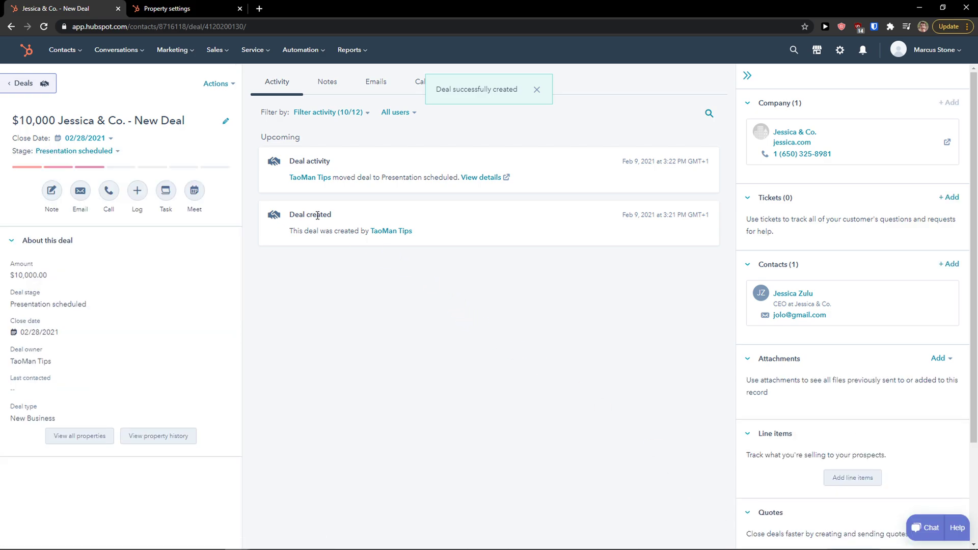
# Dismiss the confirmation and reopen the CEO contact's record to see the $10,000 deal.
pyautogui.click(537, 90)
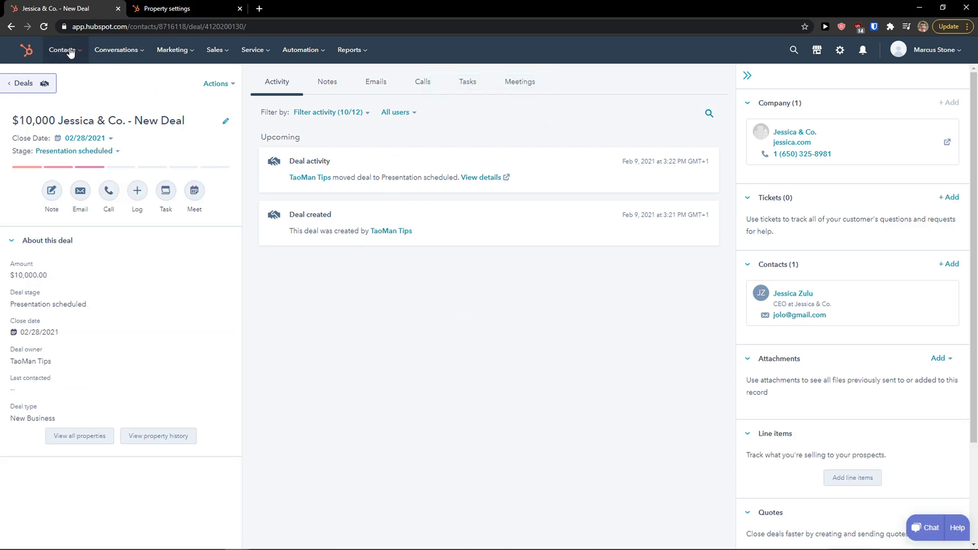
pyautogui.moveTo(70, 52)
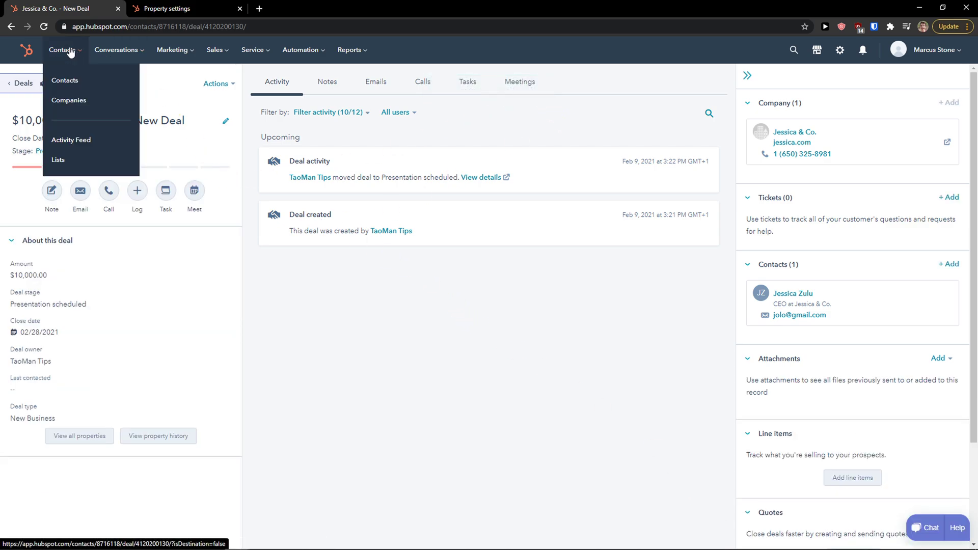
pyautogui.click(74, 80)
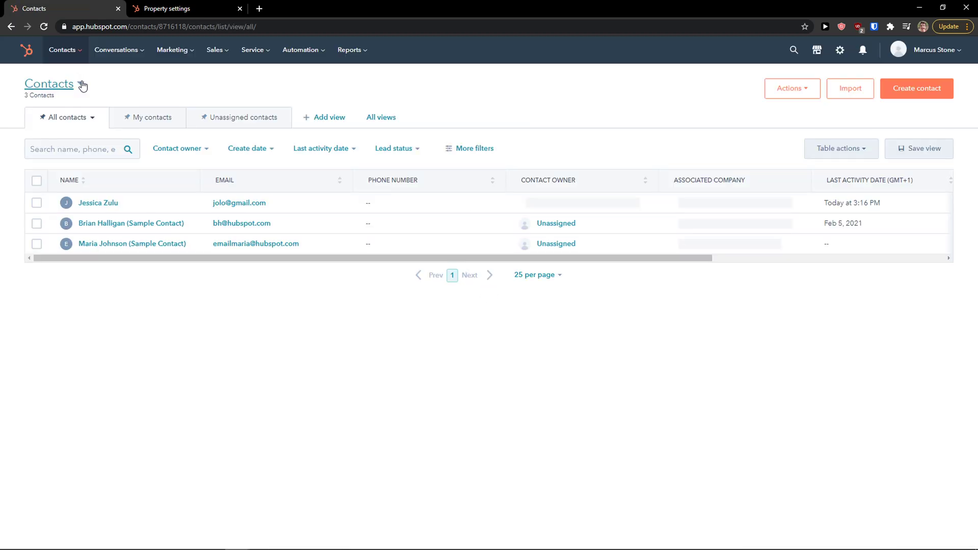
pyautogui.moveTo(216, 51)
pyautogui.click(219, 80)
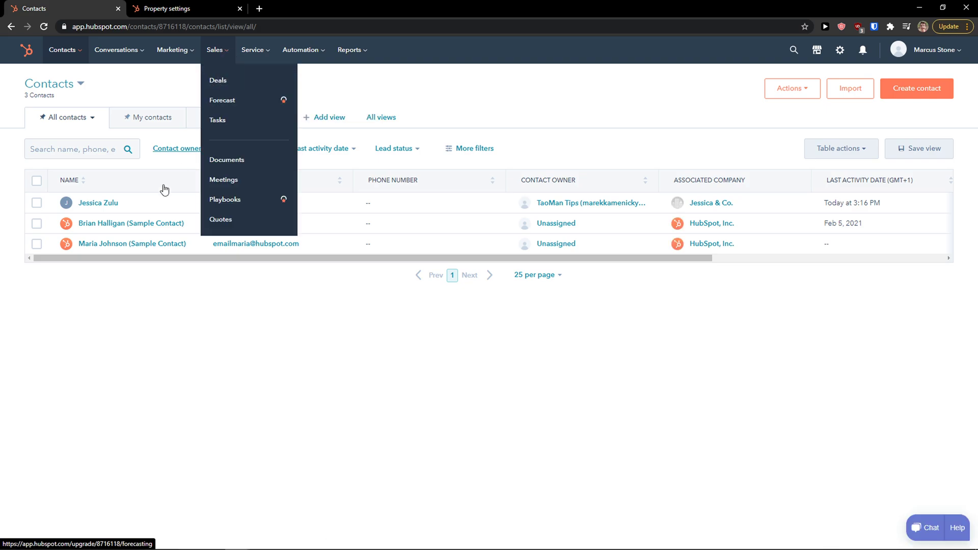
pyautogui.click(93, 203)
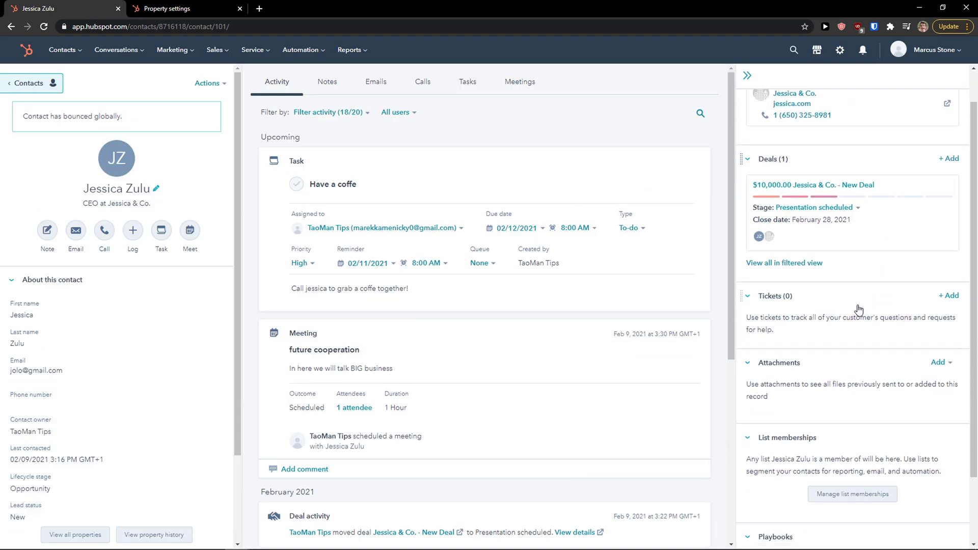
pyautogui.scroll(-2, 840, 218)
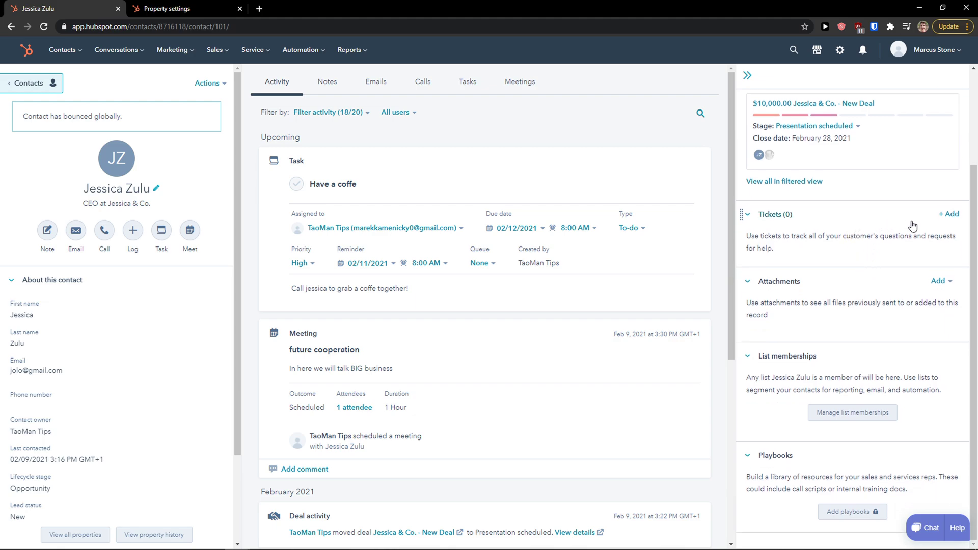
# Start a new ticket about the contact's item questions with source Chat.
pyautogui.click(946, 216)
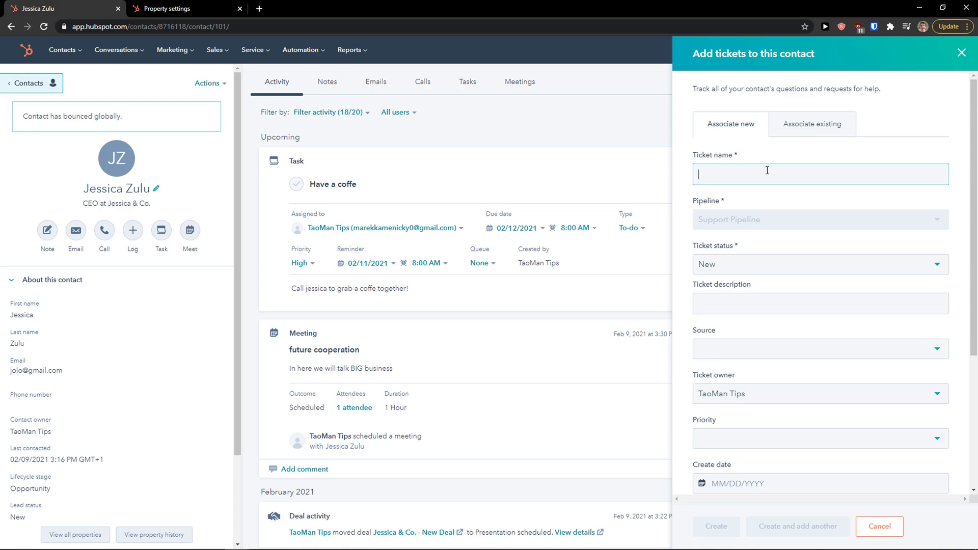
pyautogui.write('Jessica asked about some items')
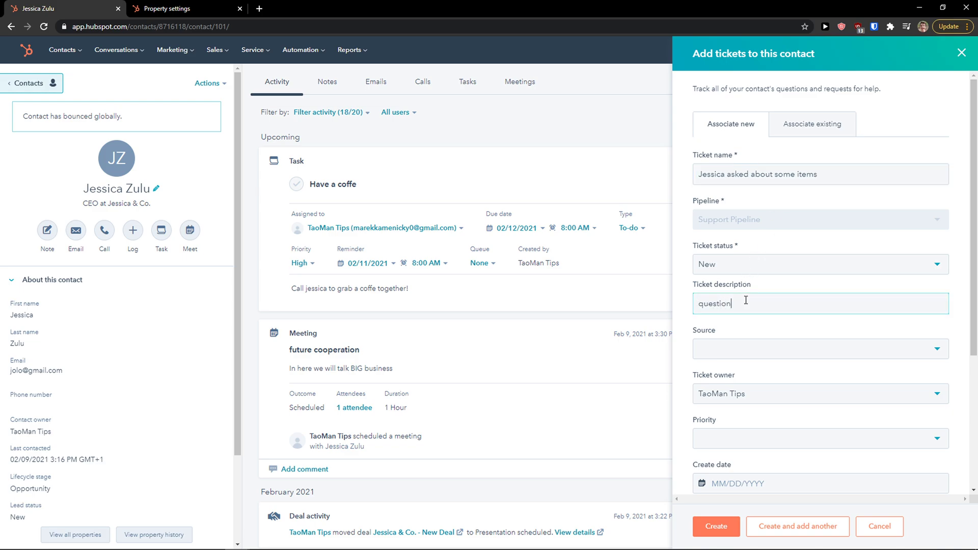
pyautogui.click(741, 353)
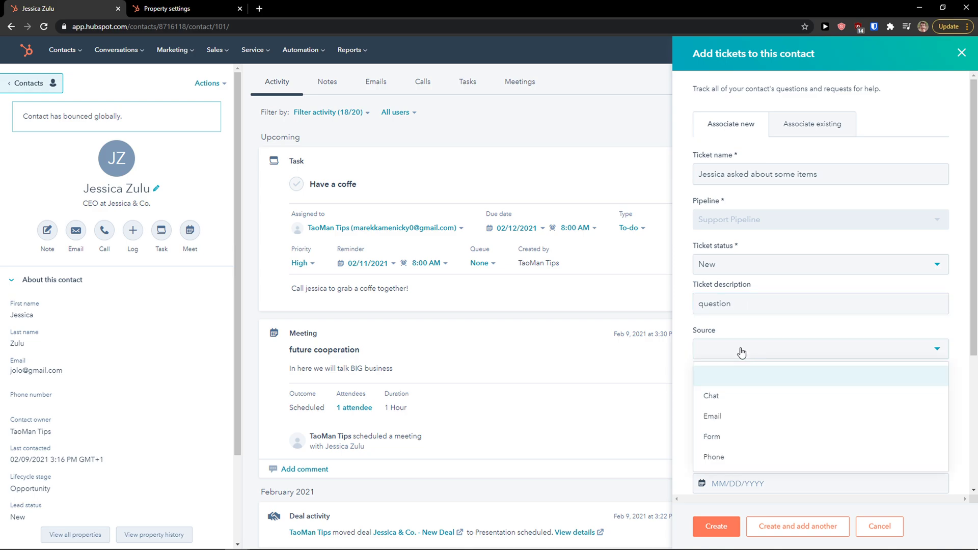
pyautogui.click(758, 402)
pyautogui.scroll(-2, 736, 402)
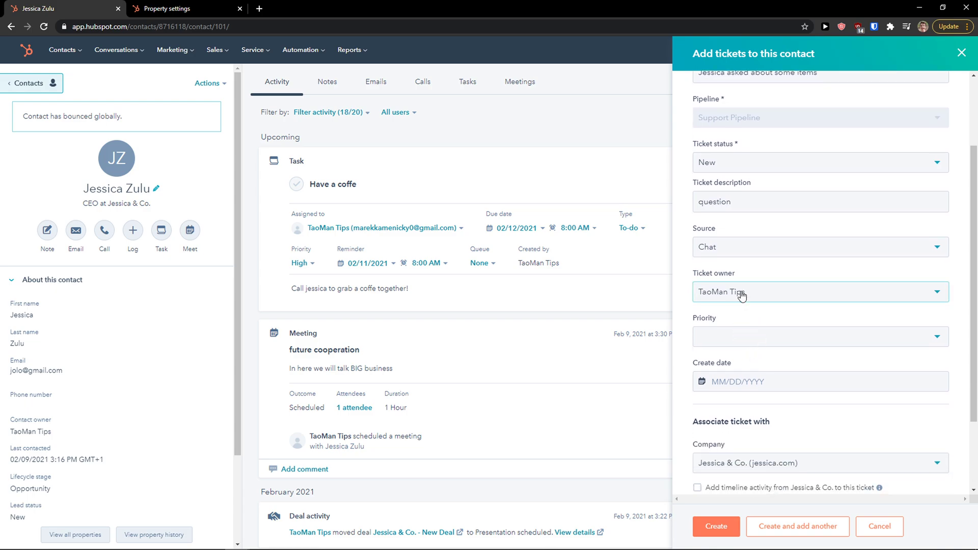
# Set ticket priority Medium and create date 02/24/2021, then create the ticket.
pyautogui.click(741, 295)
pyautogui.click(695, 311)
pyautogui.click(722, 342)
pyautogui.click(729, 403)
pyautogui.scroll(-1, 691, 393)
pyautogui.click(717, 324)
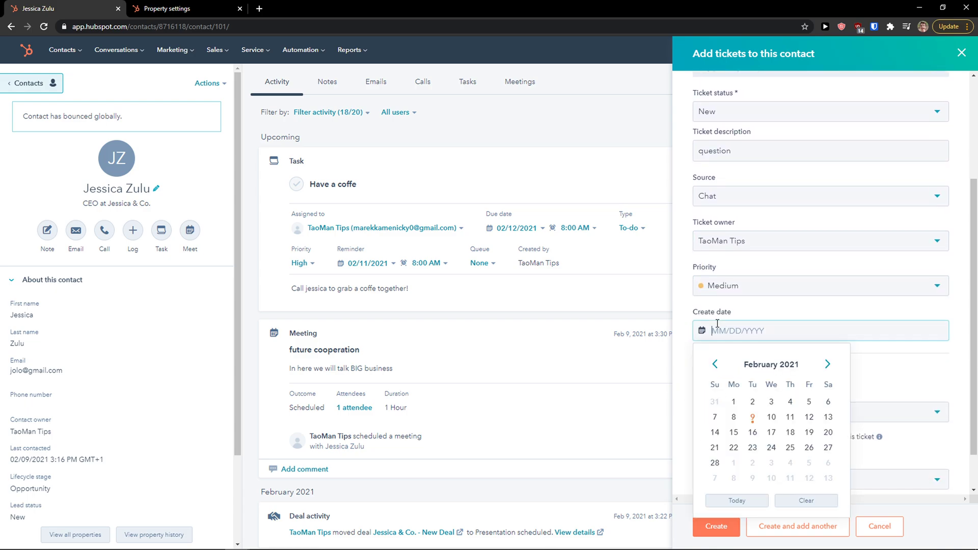
pyautogui.click(771, 447)
pyautogui.scroll(-1, 708, 393)
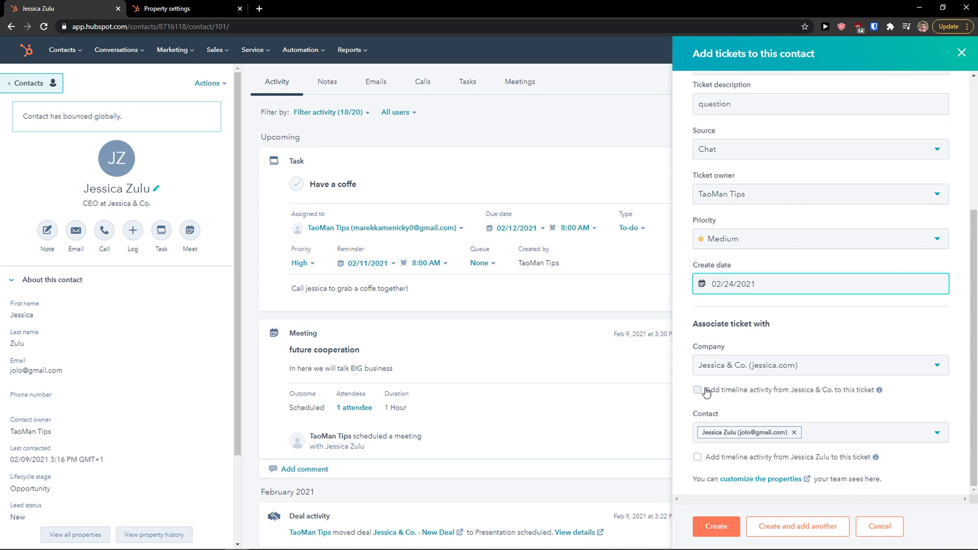
pyautogui.click(712, 528)
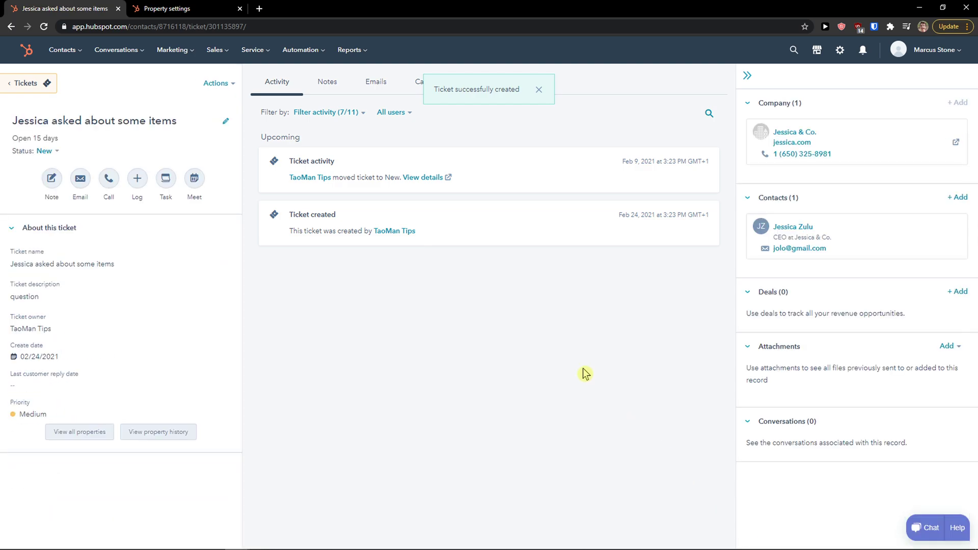
# Dismiss the confirmation, visit the tickets board, then reopen the contact's record via Contacts.
pyautogui.click(538, 90)
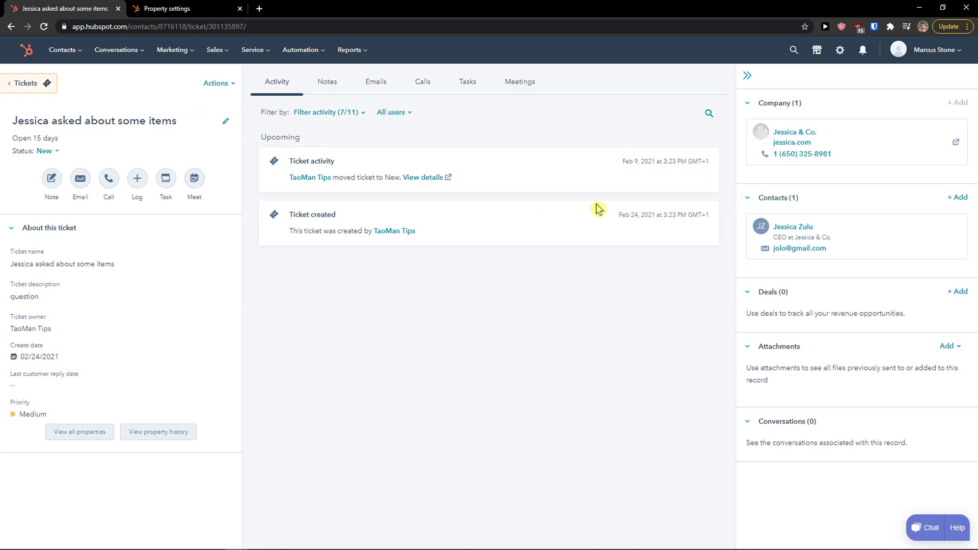
pyautogui.click(24, 84)
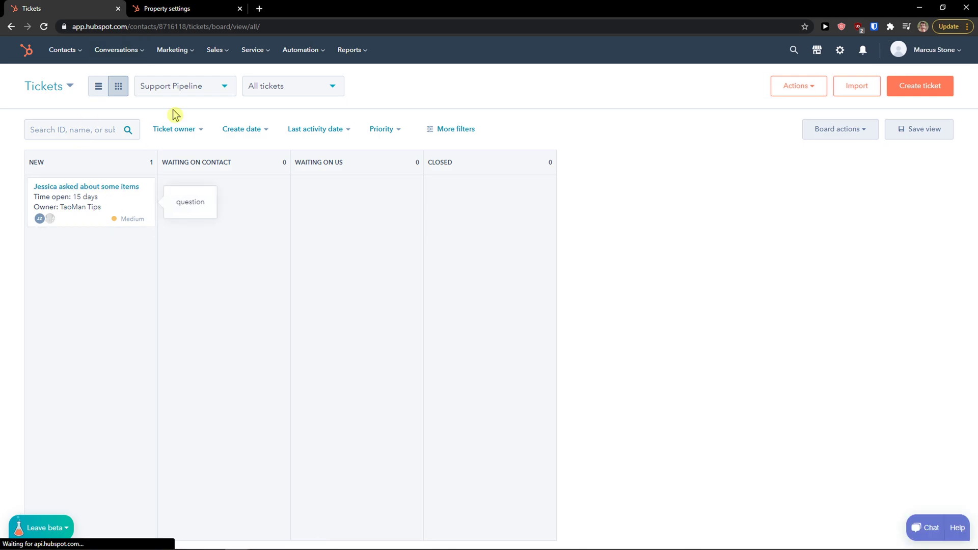
pyautogui.moveTo(235, 57)
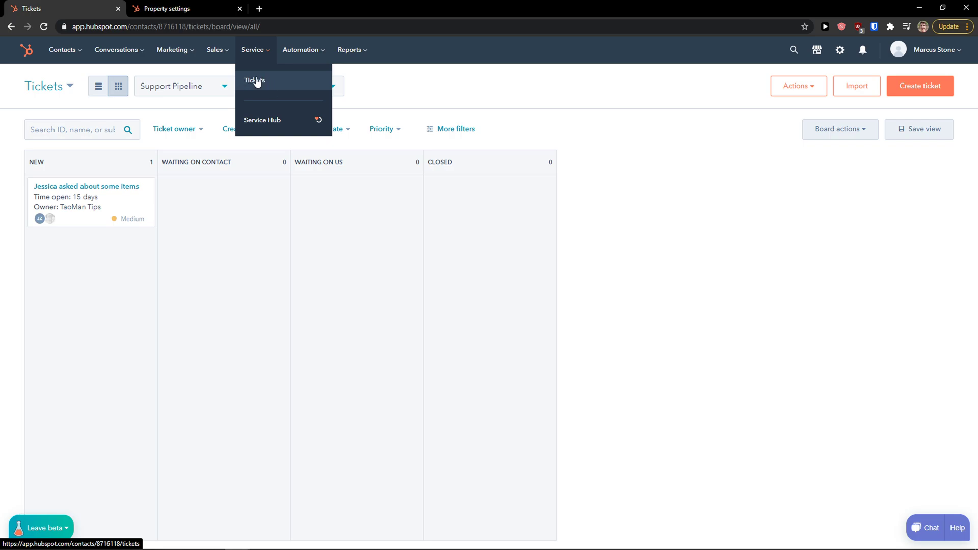
pyautogui.click(62, 53)
pyautogui.click(64, 57)
pyautogui.click(61, 76)
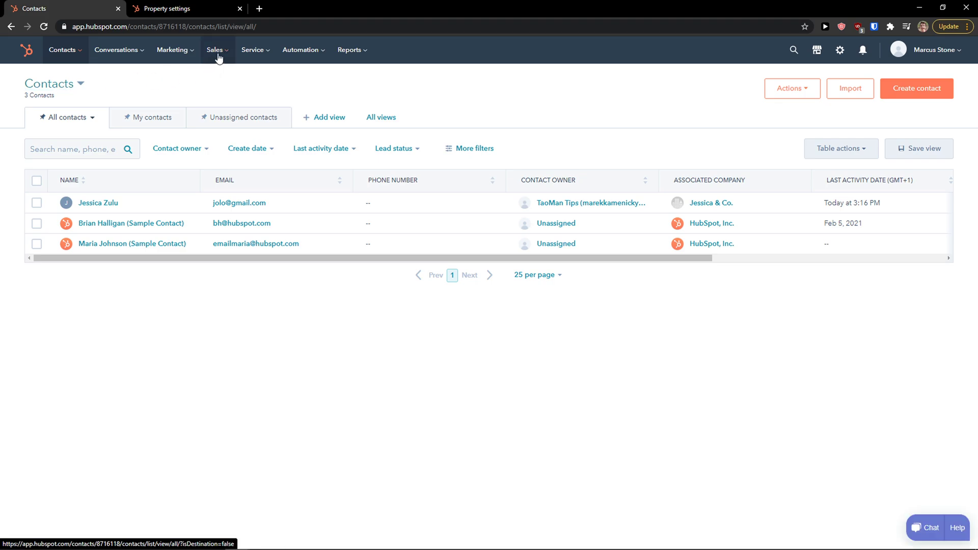
pyautogui.moveTo(284, 54)
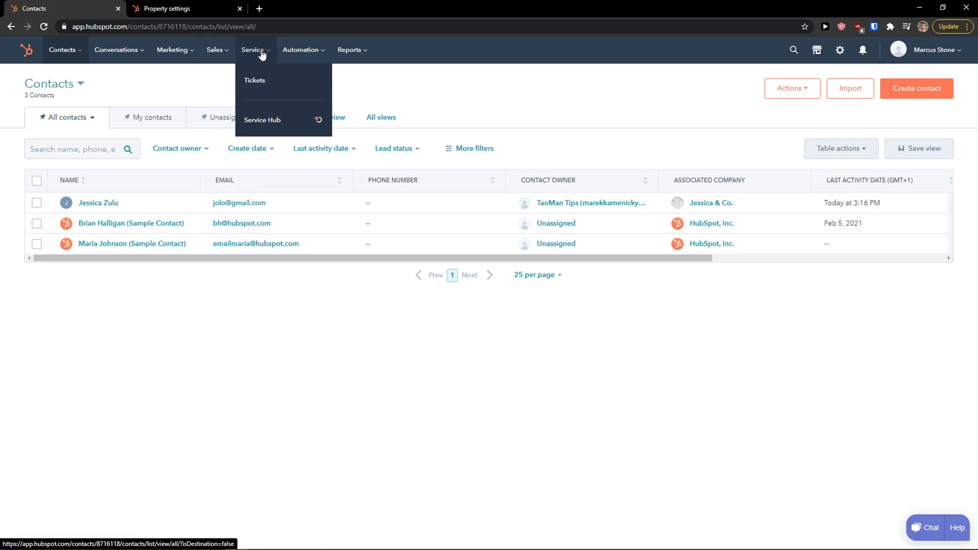
pyautogui.click(101, 203)
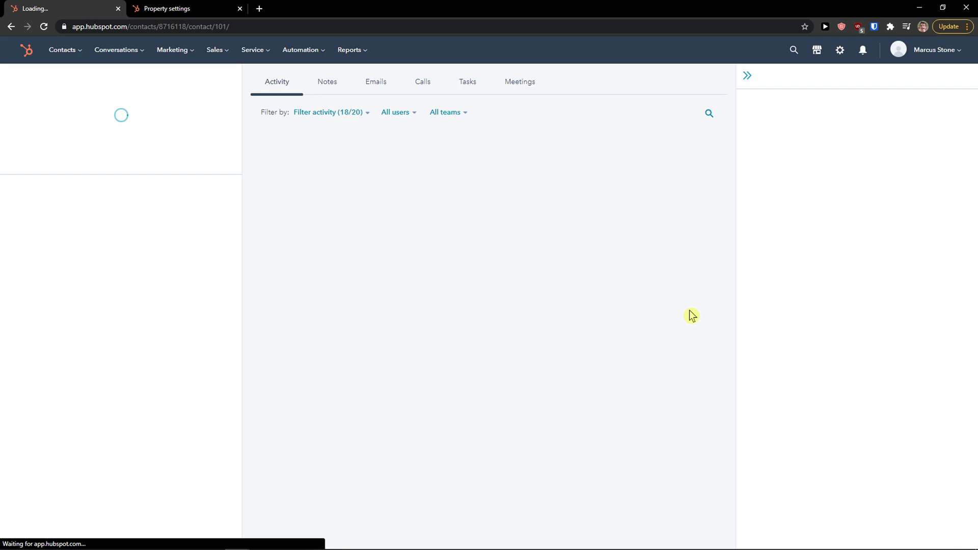
# Look over the contact record, then go to the All contacts list showing 3 contacts.
pyautogui.scroll(-2, 794, 323)
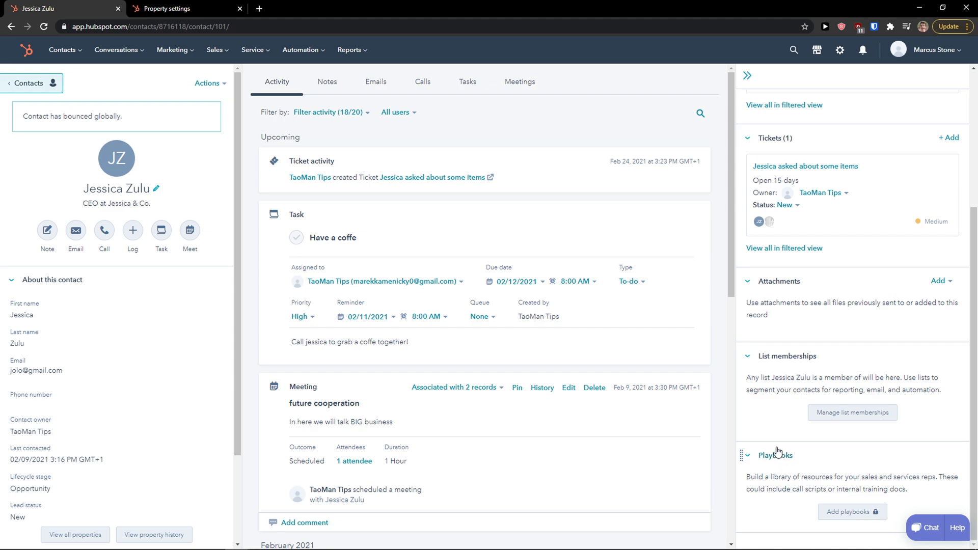
pyautogui.scroll(1, 777, 447)
pyautogui.moveTo(772, 428); pyautogui.dragTo(796, 441)
pyautogui.scroll(3, 790, 371)
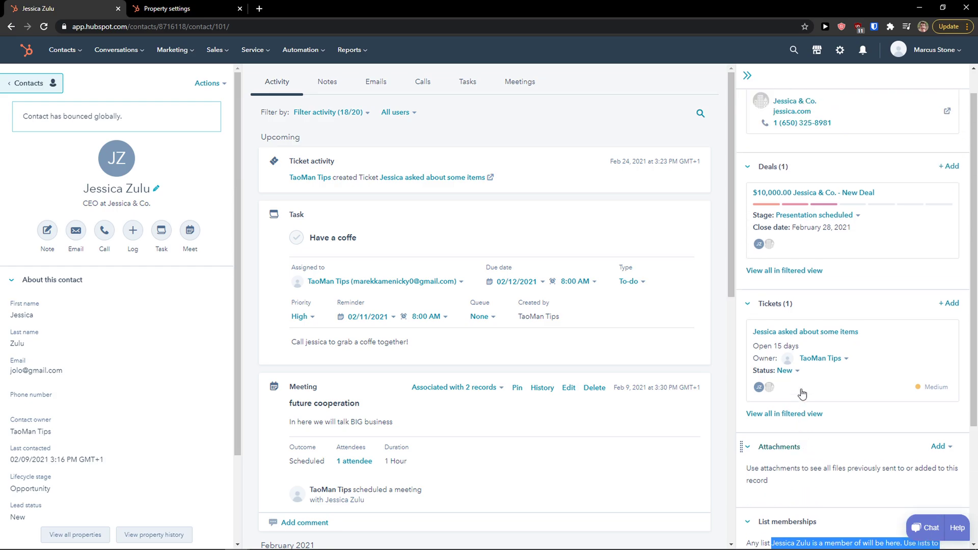
pyautogui.click(62, 49)
pyautogui.click(73, 82)
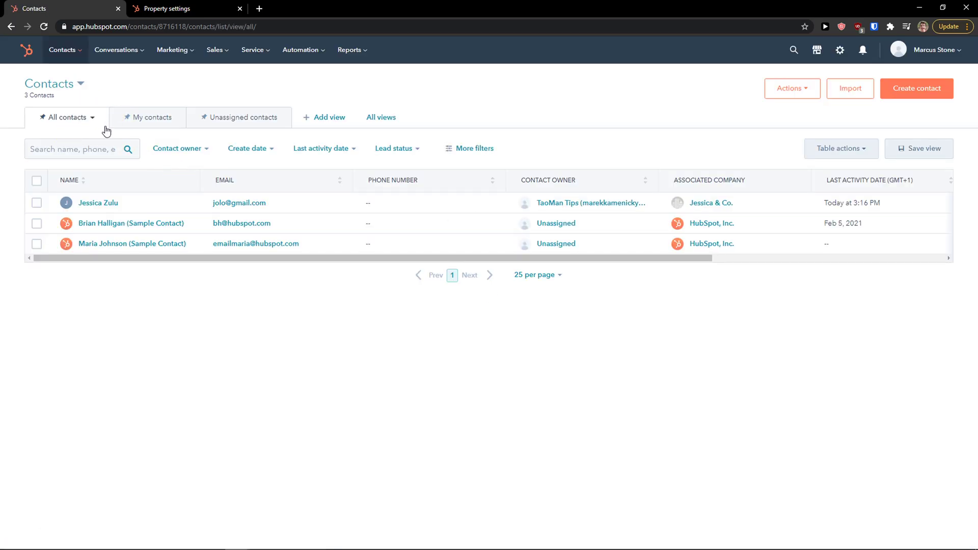
# Switch between the My contacts, All contacts and Unassigned tabs, ending on Unassigned.
pyautogui.click(136, 124)
pyautogui.click(64, 117)
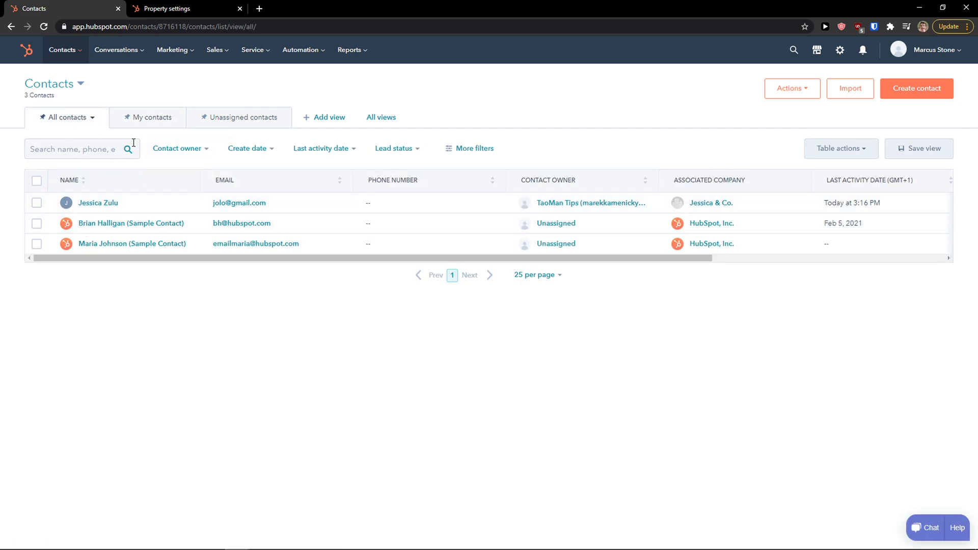
pyautogui.click(133, 118)
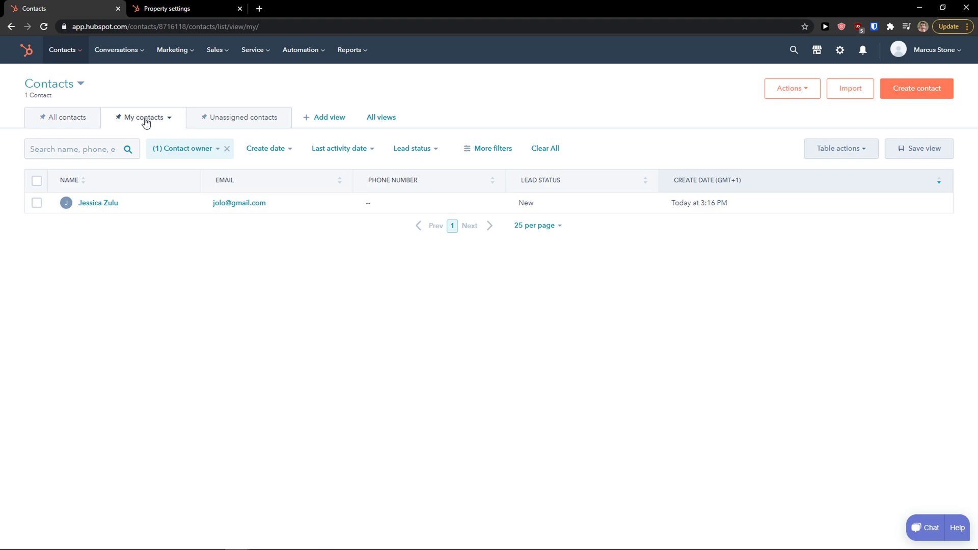
pyautogui.click(227, 121)
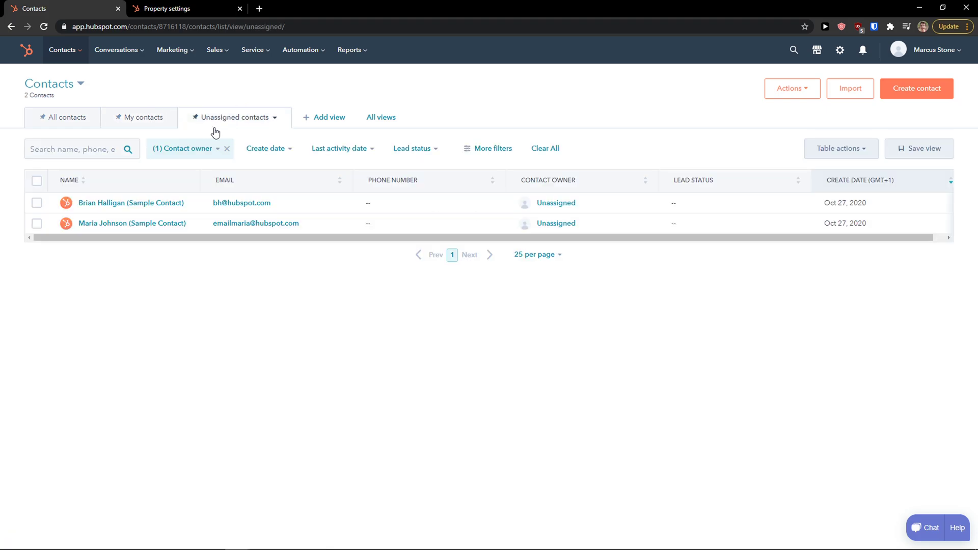
# Browse the saved contact views without adding one.
pyautogui.click(321, 120)
pyautogui.scroll(-2, 397, 201)
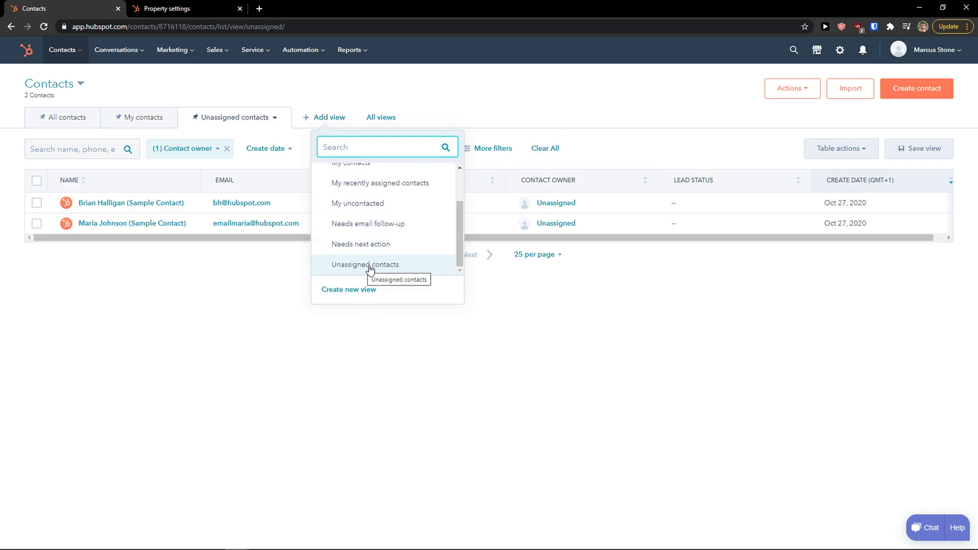
pyautogui.scroll(3, 377, 254)
pyautogui.click(294, 279)
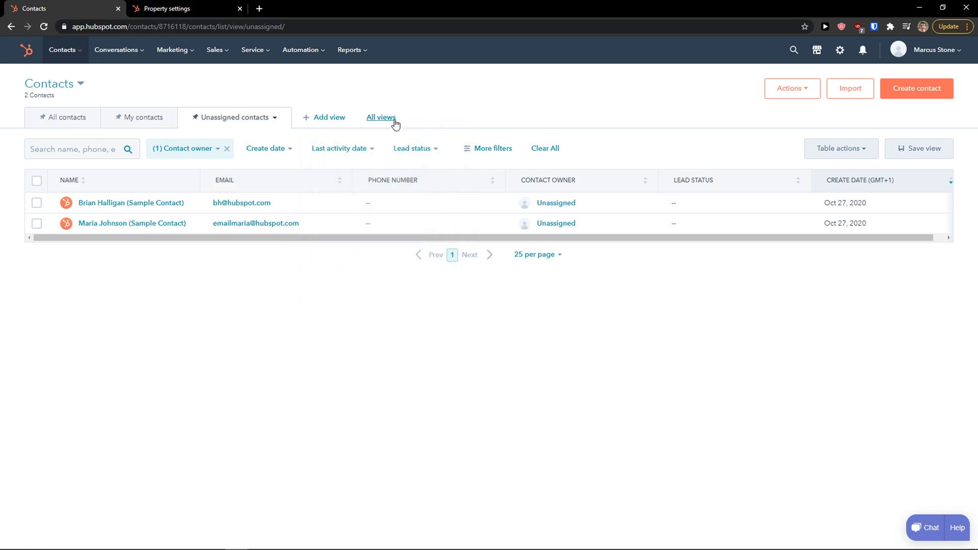
# Inspect the Create date, Last activity date and Lead status filter options.
pyautogui.click(290, 153)
pyautogui.scroll(-2, 265, 274)
pyautogui.scroll(2, 260, 250)
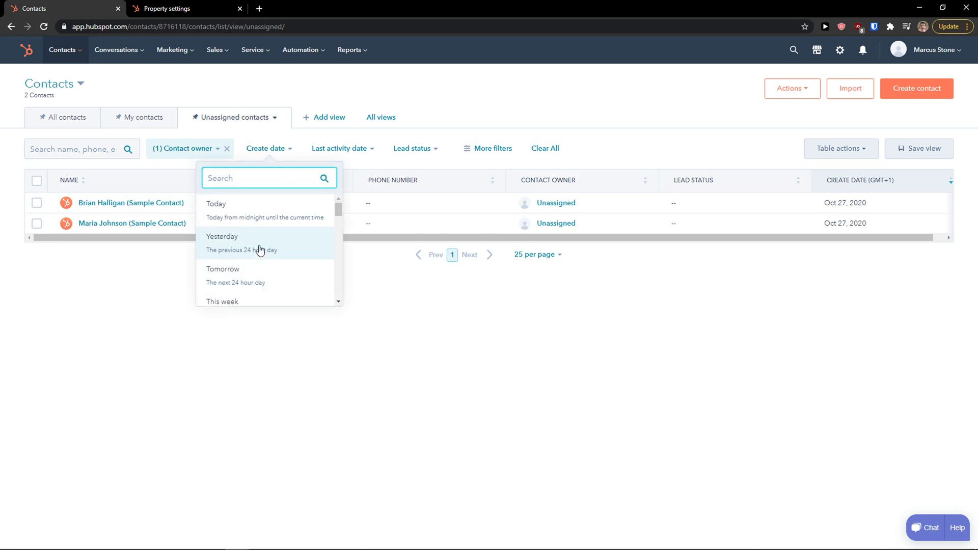
pyautogui.scroll(-1, 271, 262)
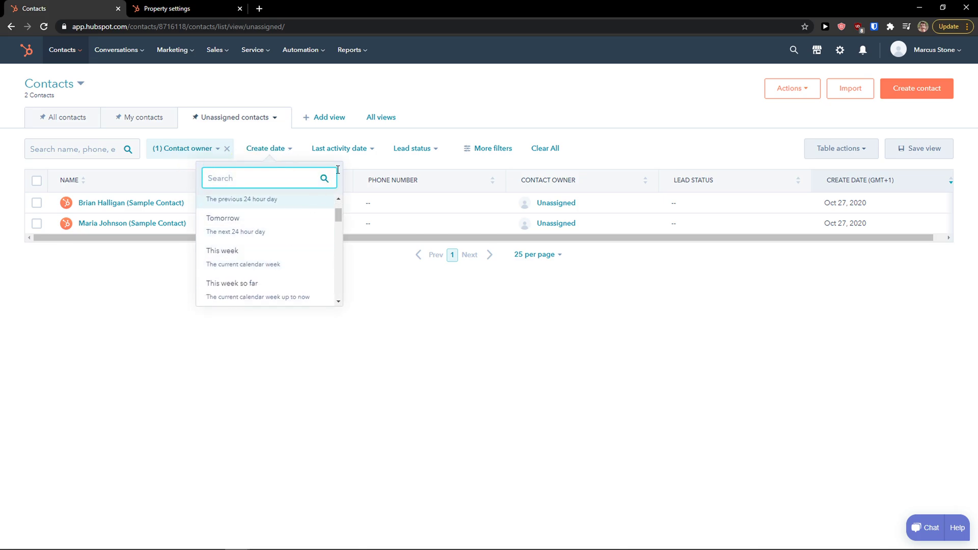
pyautogui.click(375, 154)
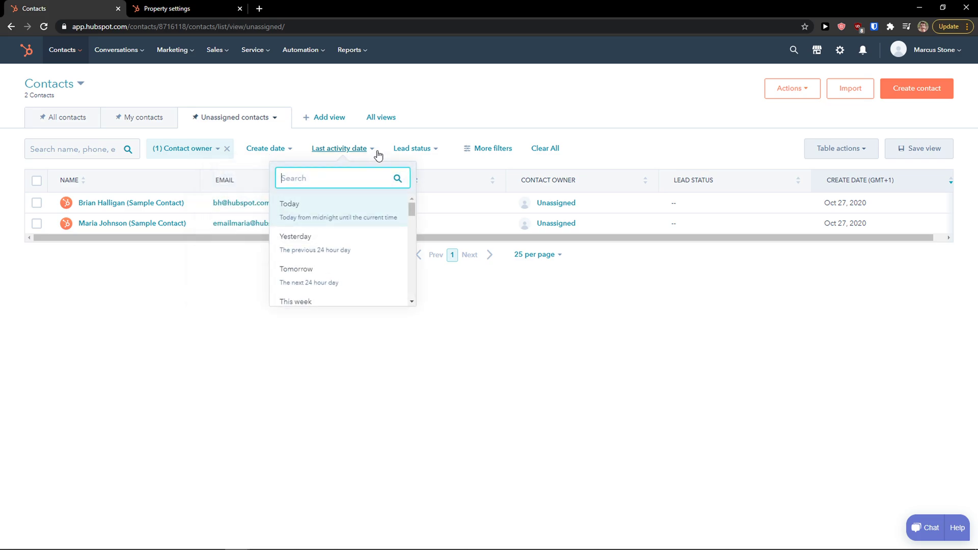
pyautogui.scroll(-1, 365, 222)
pyautogui.click(440, 153)
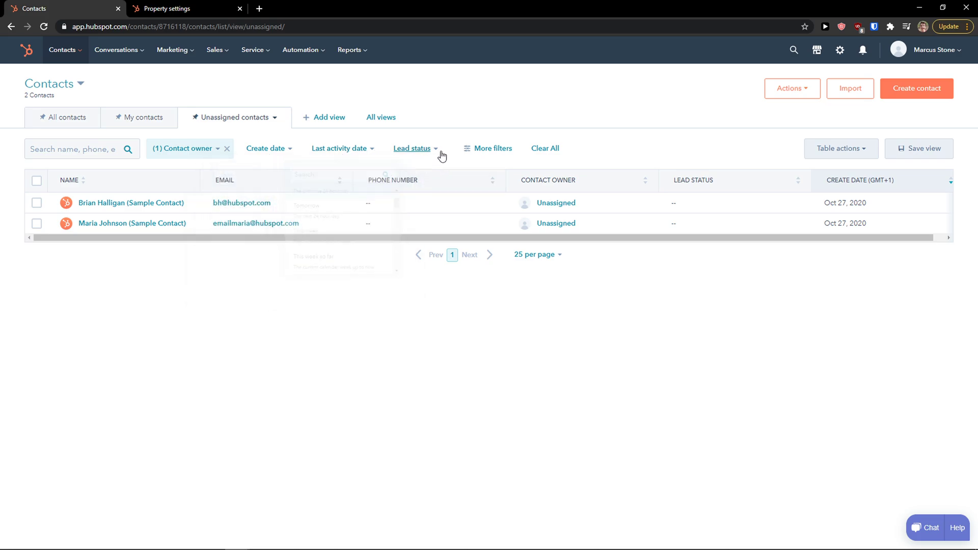
pyautogui.click(439, 154)
pyautogui.scroll(-2, 431, 242)
pyautogui.scroll(2, 416, 238)
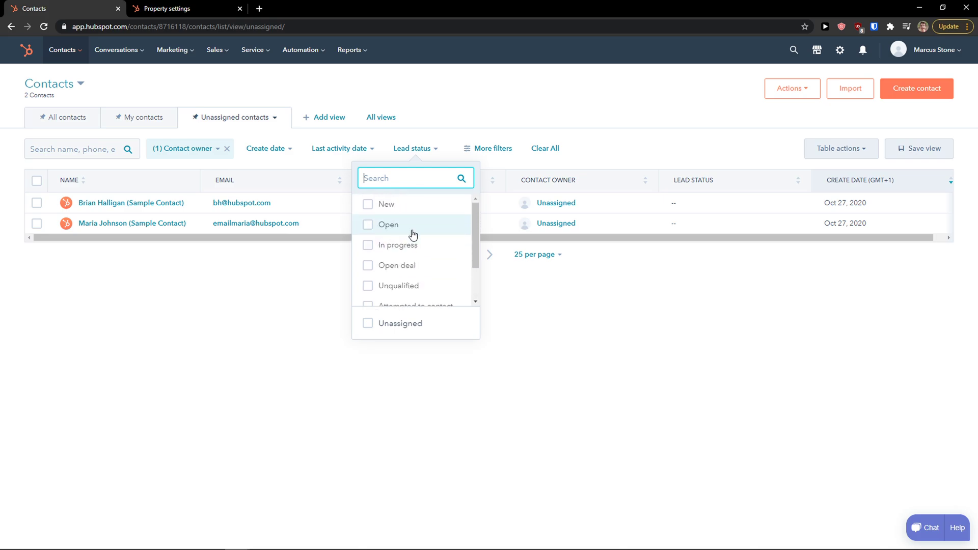
# Remove the contact owner filter and set the Lead status filter to New only.
pyautogui.click(227, 148)
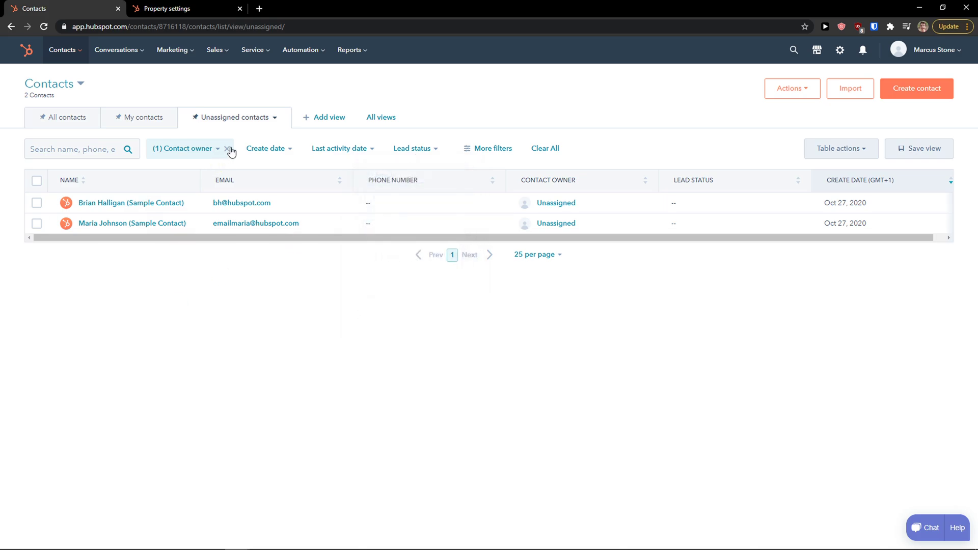
pyautogui.click(408, 154)
pyautogui.scroll(-2, 416, 257)
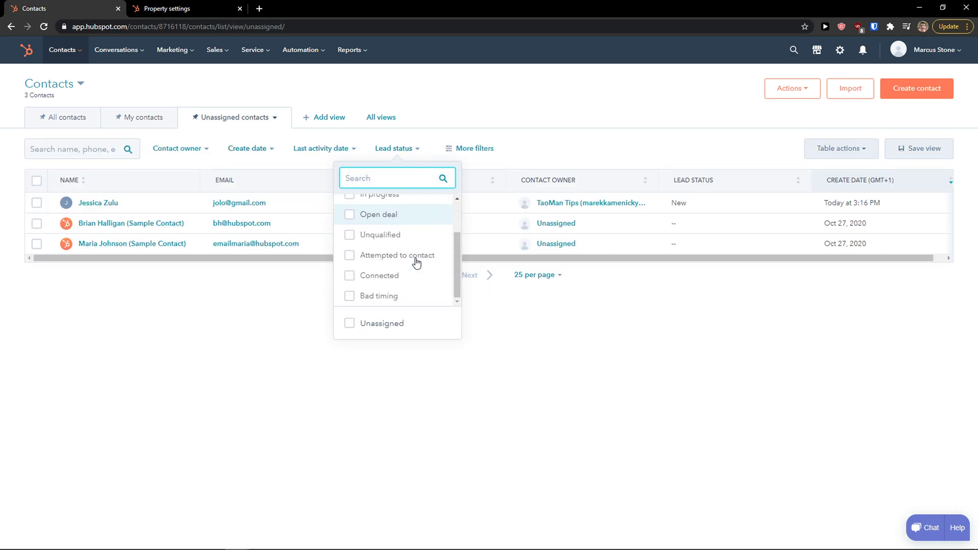
pyautogui.click(404, 277)
pyautogui.click(403, 275)
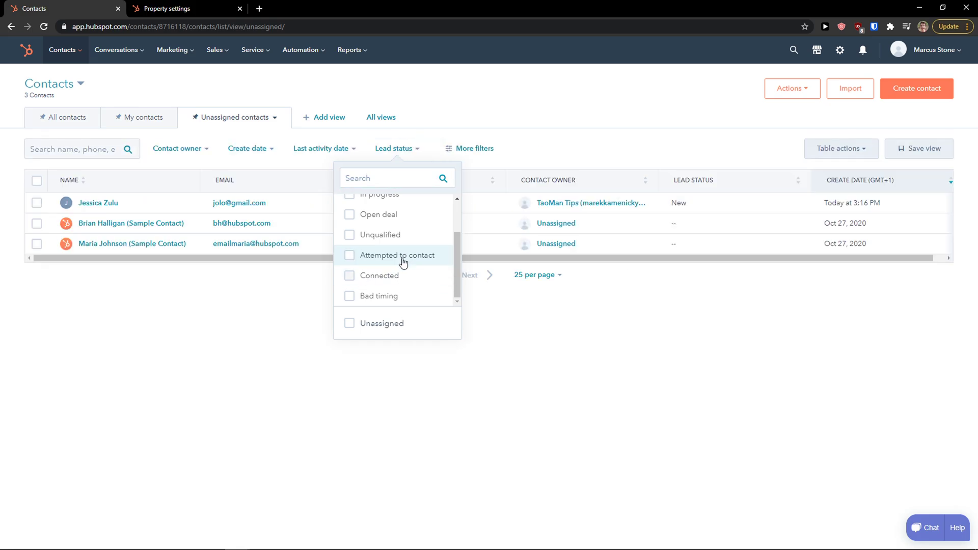
pyautogui.scroll(2, 403, 244)
pyautogui.click(396, 205)
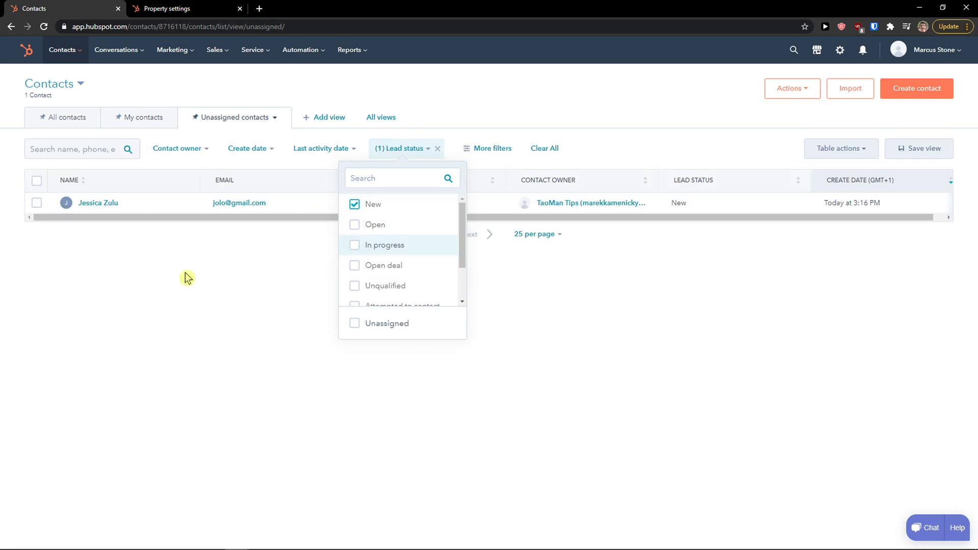
pyautogui.click(135, 310)
# Switch to the Deals list, check its view options, then move to the Tickets board.
pyautogui.click(81, 86)
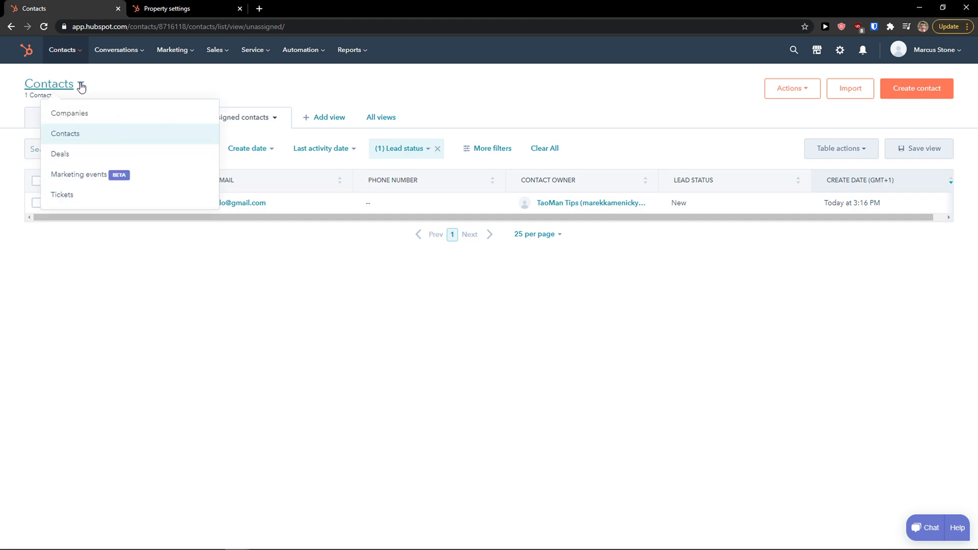
pyautogui.click(94, 156)
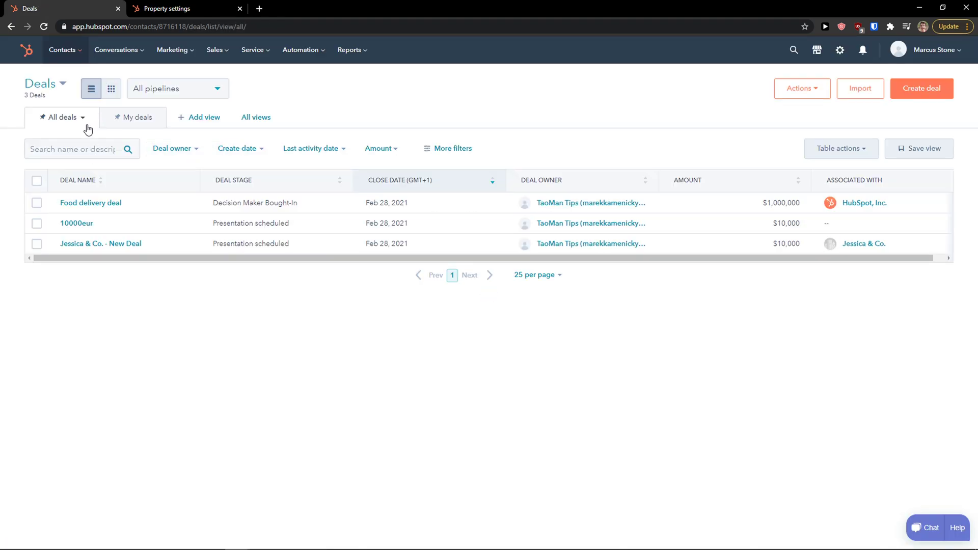
pyautogui.click(87, 120)
pyautogui.click(84, 121)
pyautogui.click(80, 122)
pyautogui.click(79, 121)
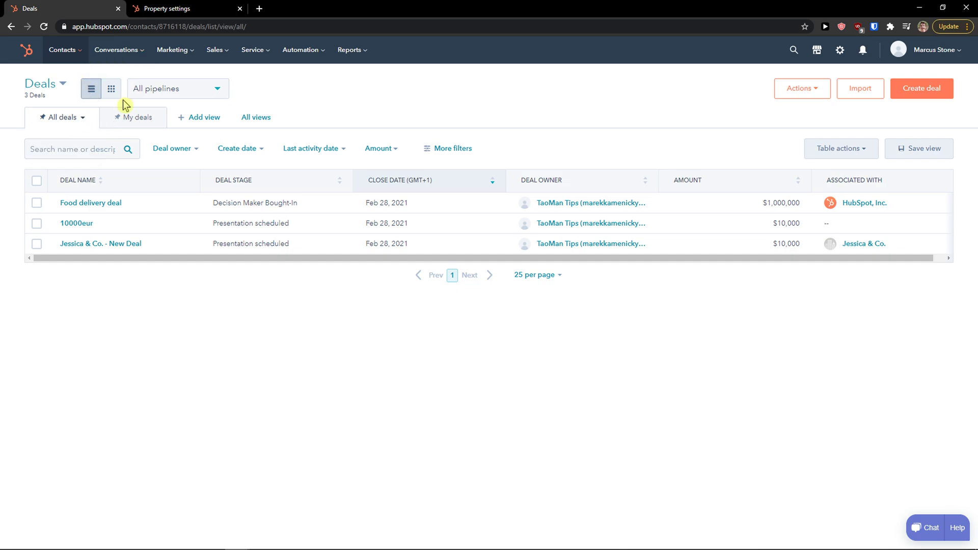
pyautogui.click(64, 87)
pyautogui.click(76, 194)
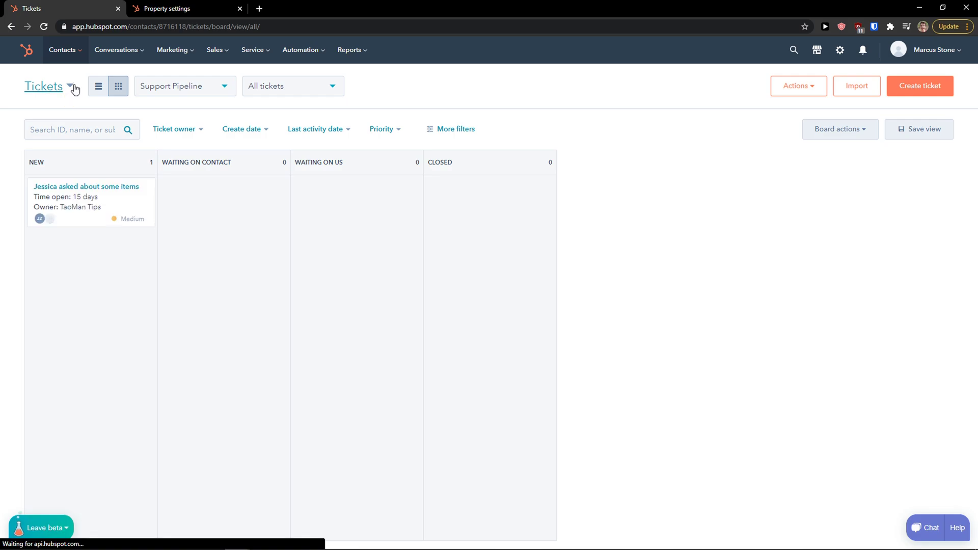
# Switch to the Companies list and open the Jessica & Co. company record.
pyautogui.click(71, 90)
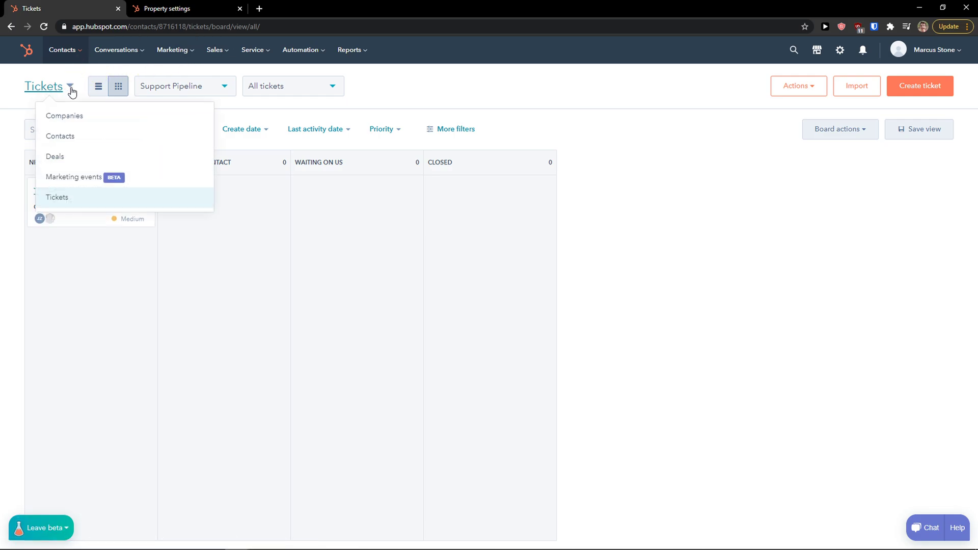
pyautogui.click(79, 51)
pyautogui.click(70, 102)
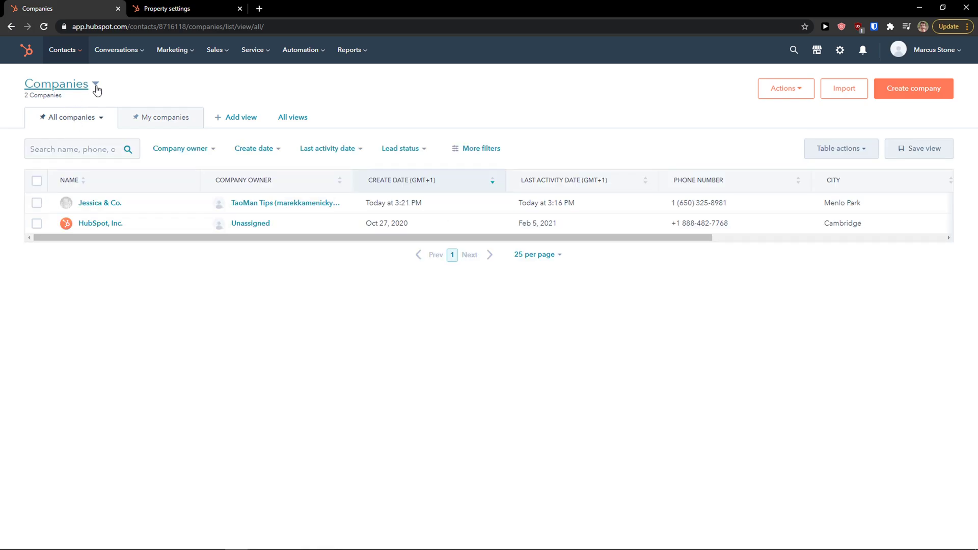
pyautogui.click(96, 87)
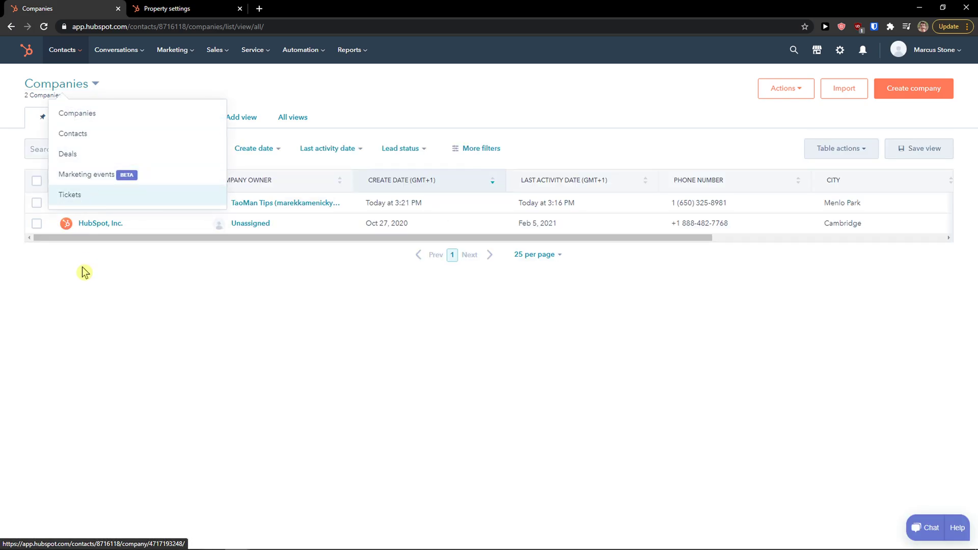
pyautogui.click(81, 283)
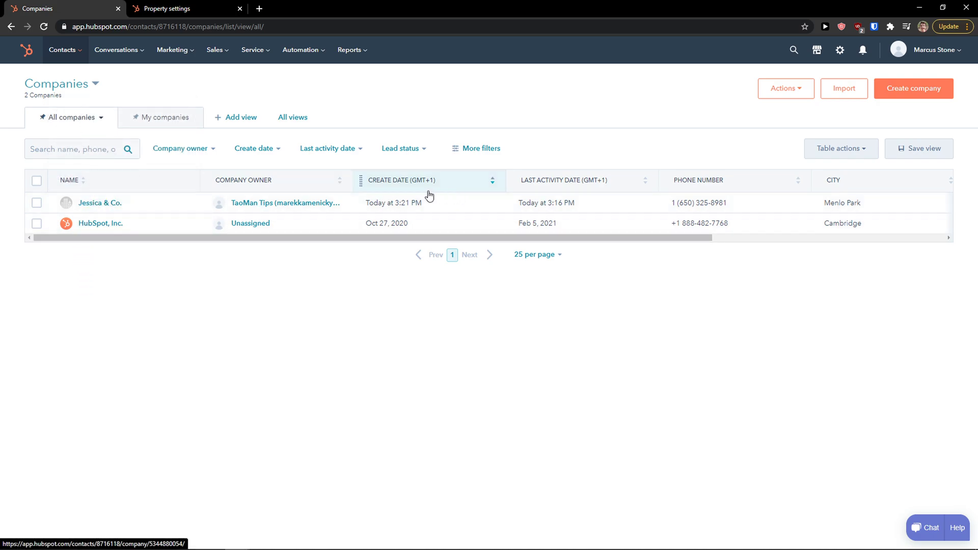
pyautogui.click(86, 203)
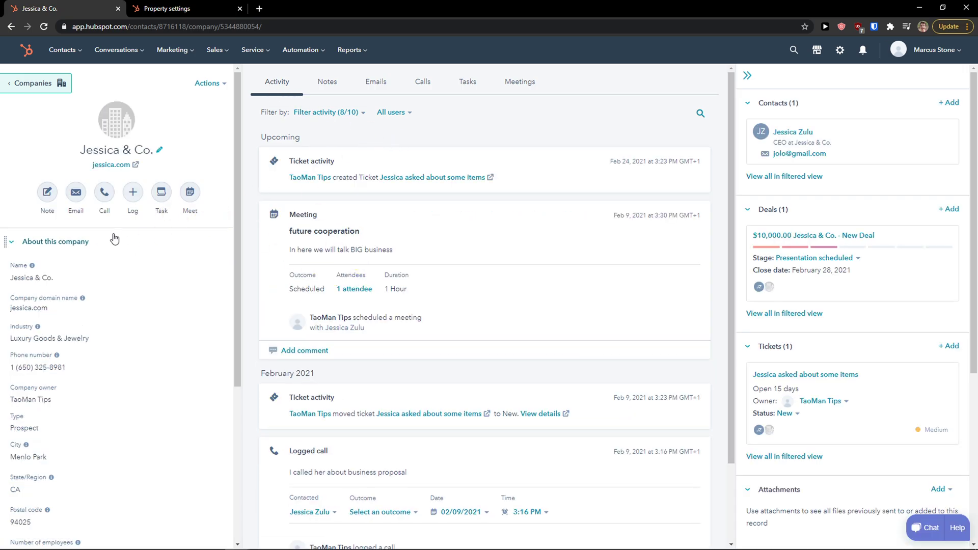
pyautogui.scroll(-1, 147, 233)
pyautogui.scroll(-3, 153, 259)
pyautogui.scroll(5, 161, 245)
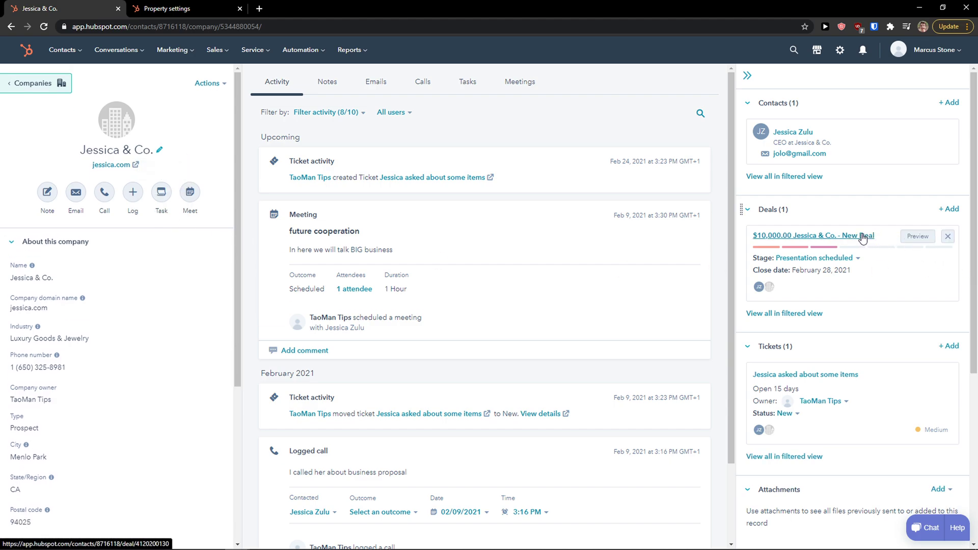
pyautogui.scroll(-2, 852, 254)
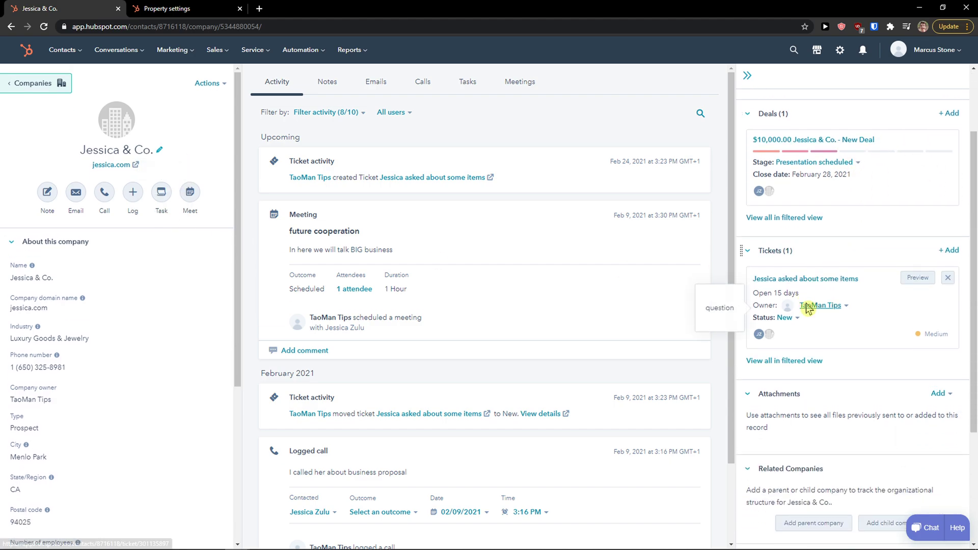
pyautogui.scroll(2, 804, 285)
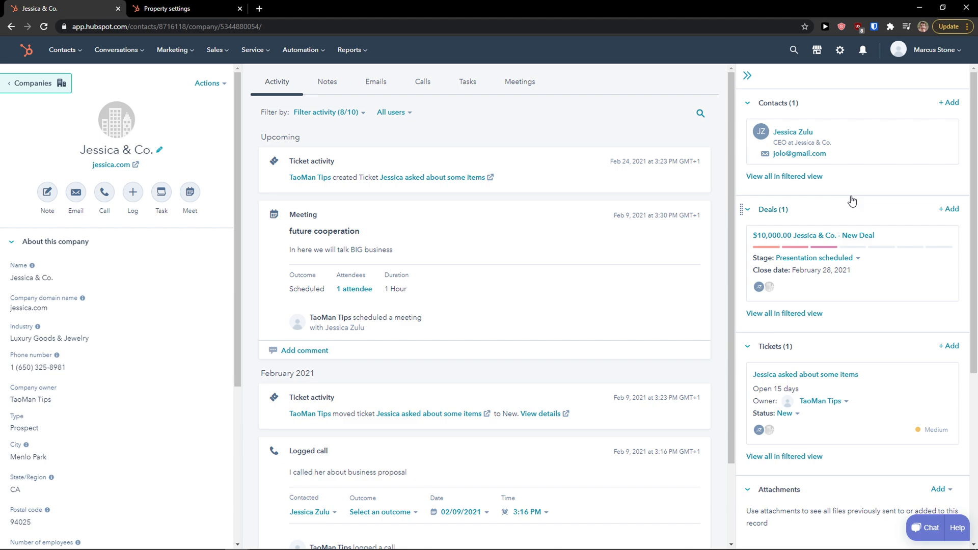
pyautogui.scroll(-1, 866, 214)
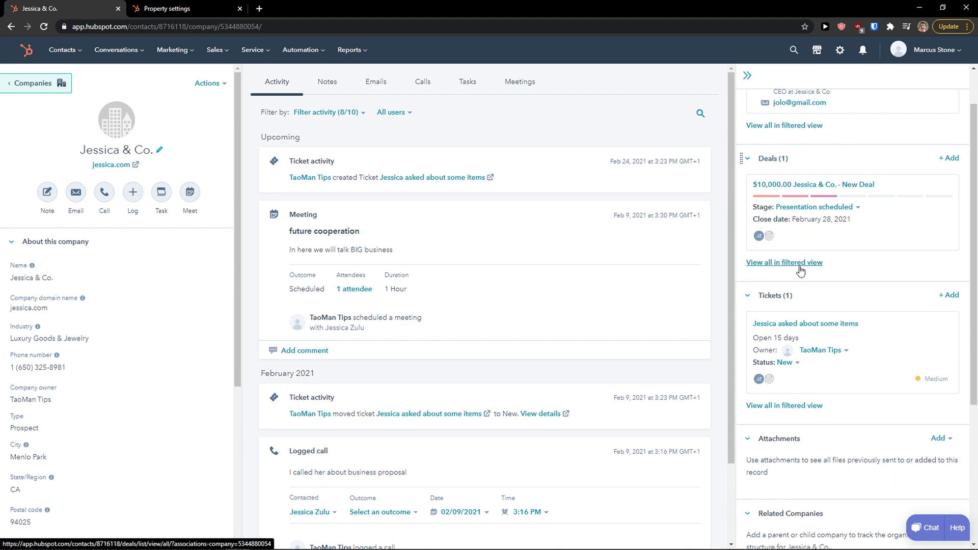
pyautogui.scroll(1, 809, 245)
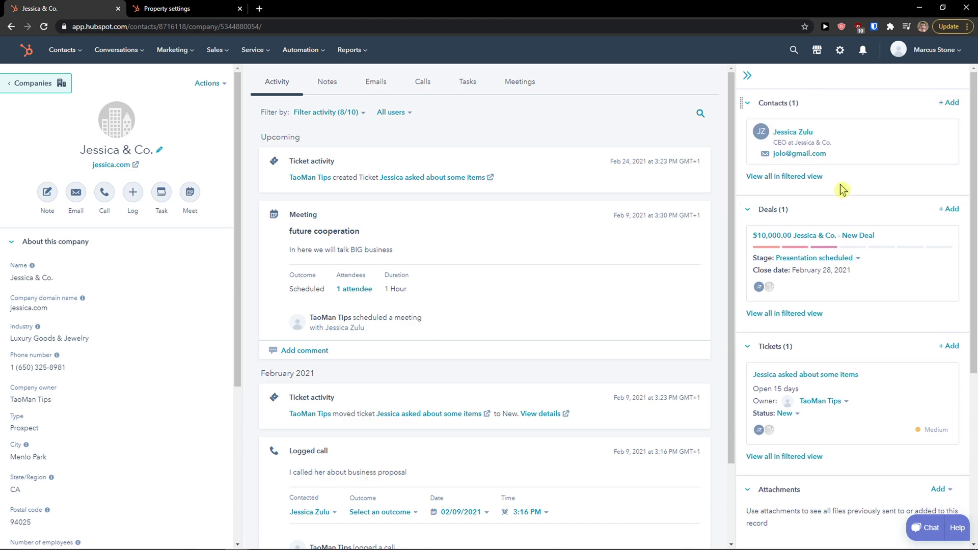
# Launch Paint through the Start search for 'paint'.
pyautogui.press('super')
pyautogui.write('paint')
pyautogui.press('Return')
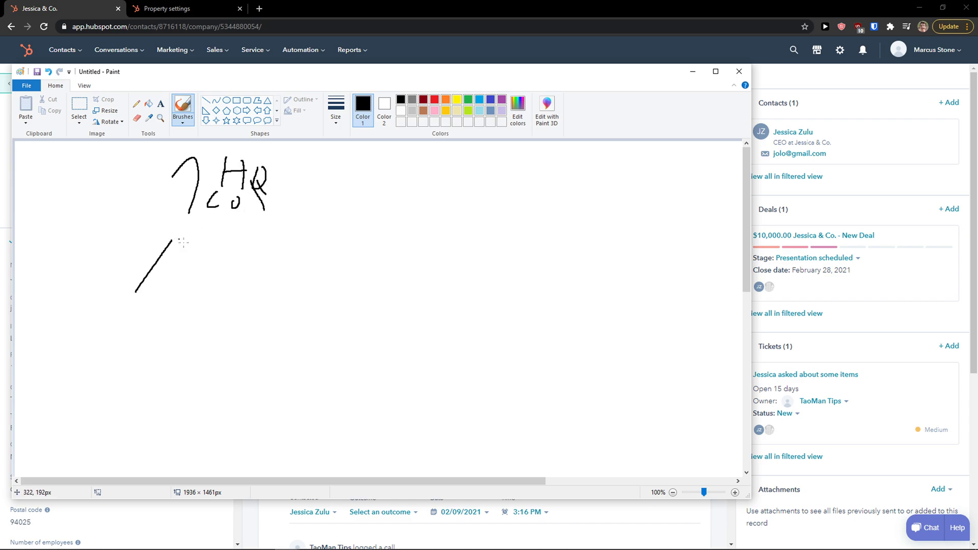
# Draw the org tree: a boxed top HR node, a branch line, and lower child nodes.
pyautogui.moveTo(252, 229); pyautogui.dragTo(364, 302)
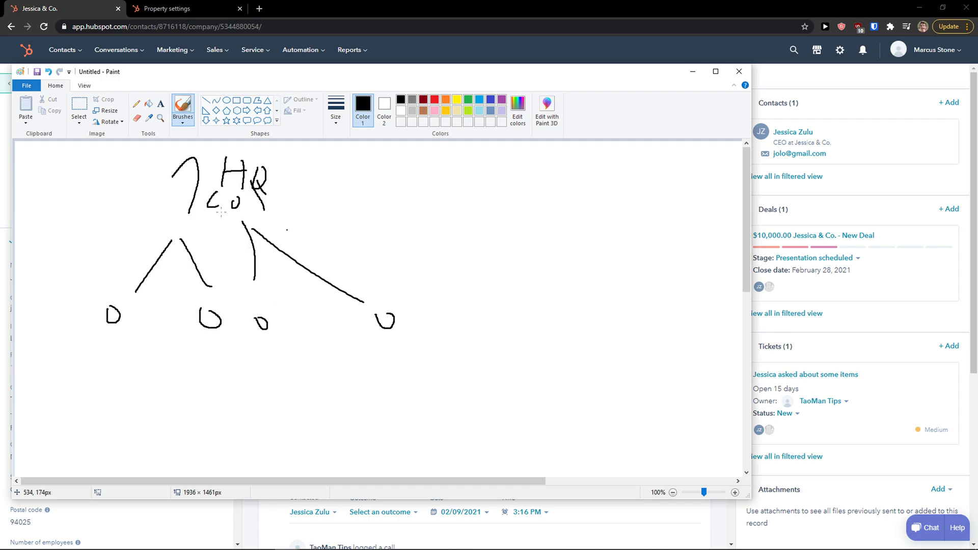
pyautogui.moveTo(177, 212)
pyautogui.mouseDown()
pyautogui.moveTo(298, 224)
pyautogui.moveTo(144, 198)
pyautogui.mouseUp()
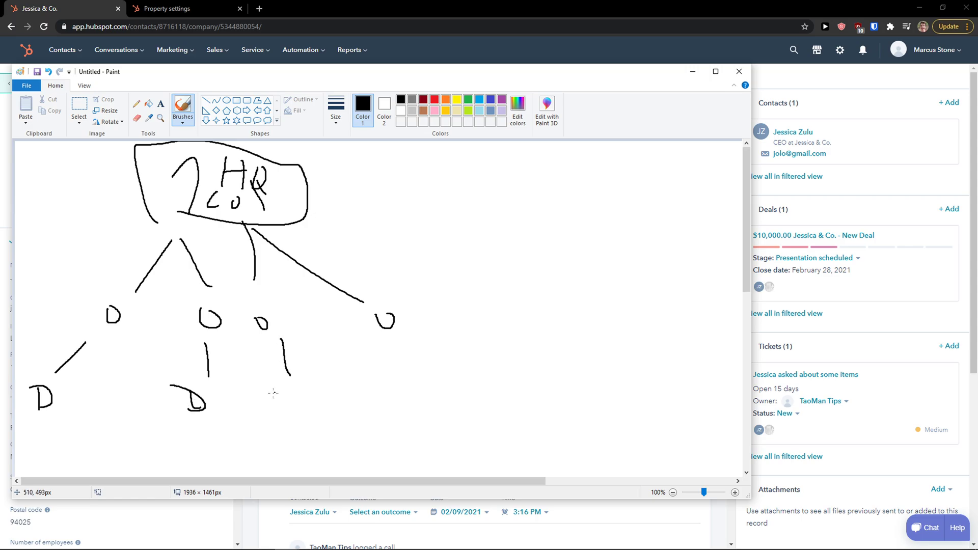
pyautogui.moveTo(290, 420); pyautogui.dragTo(275, 422)
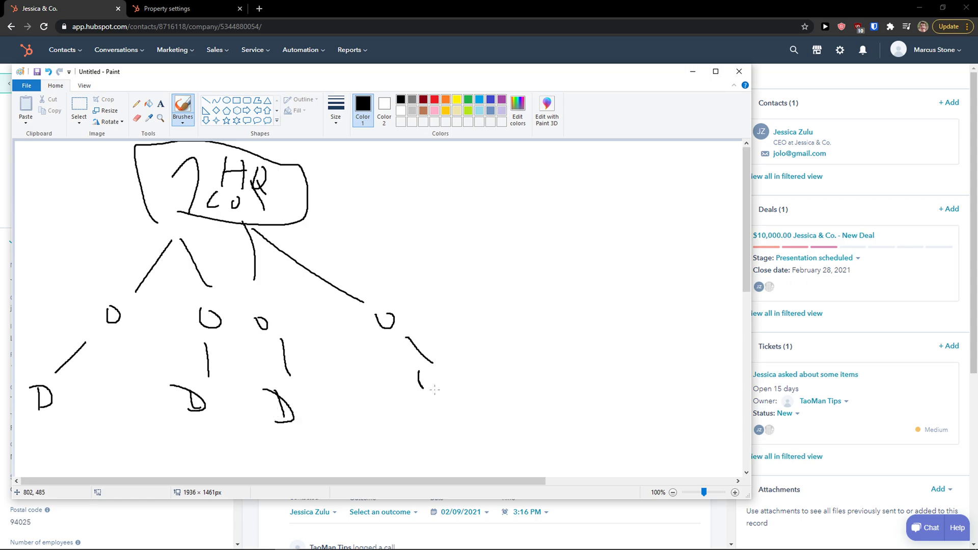
pyautogui.moveTo(431, 408); pyautogui.dragTo(429, 454)
# Minimize Paint, then visit the Activity Feed, contact Lists and the empty Conversations inbox.
pyautogui.click(692, 71)
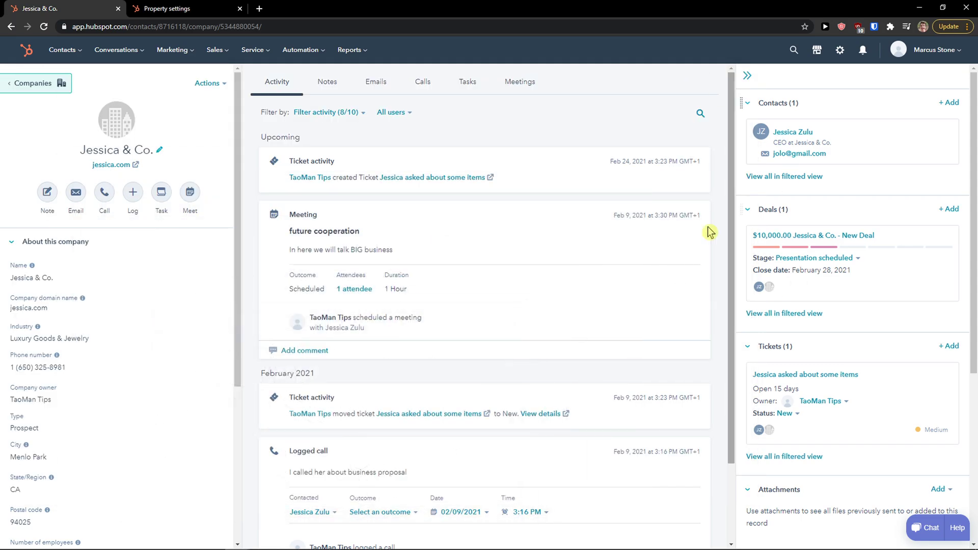
pyautogui.scroll(-5, 854, 200)
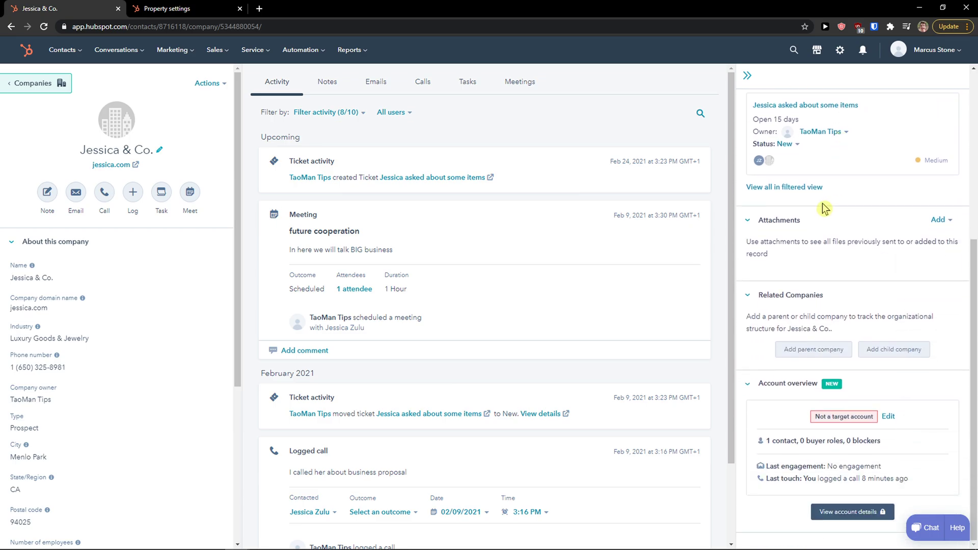
pyautogui.scroll(5, 823, 209)
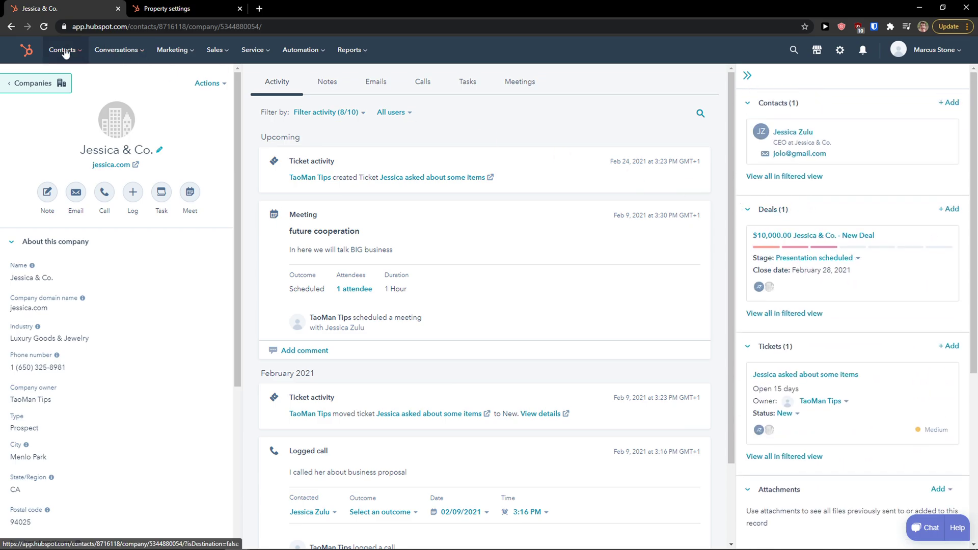
pyautogui.moveTo(63, 50)
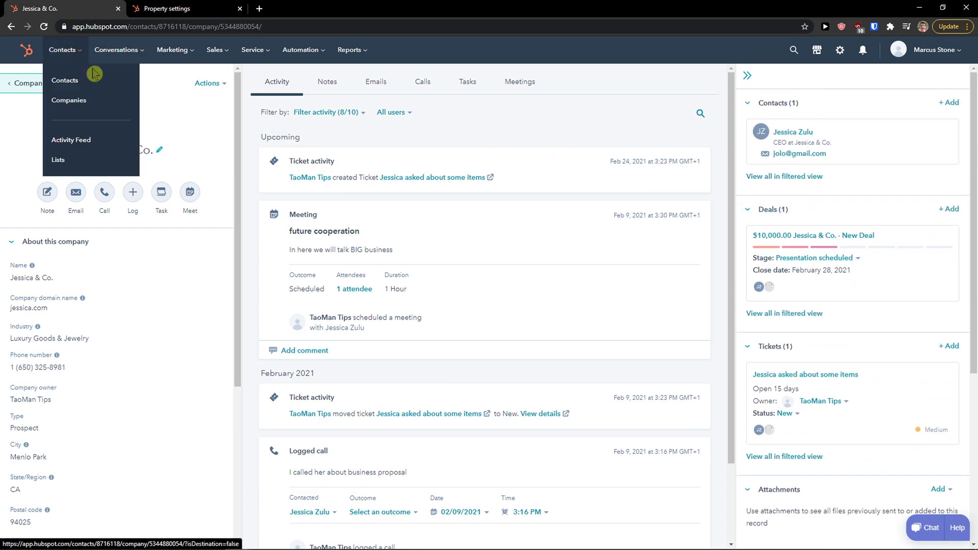
pyautogui.click(97, 141)
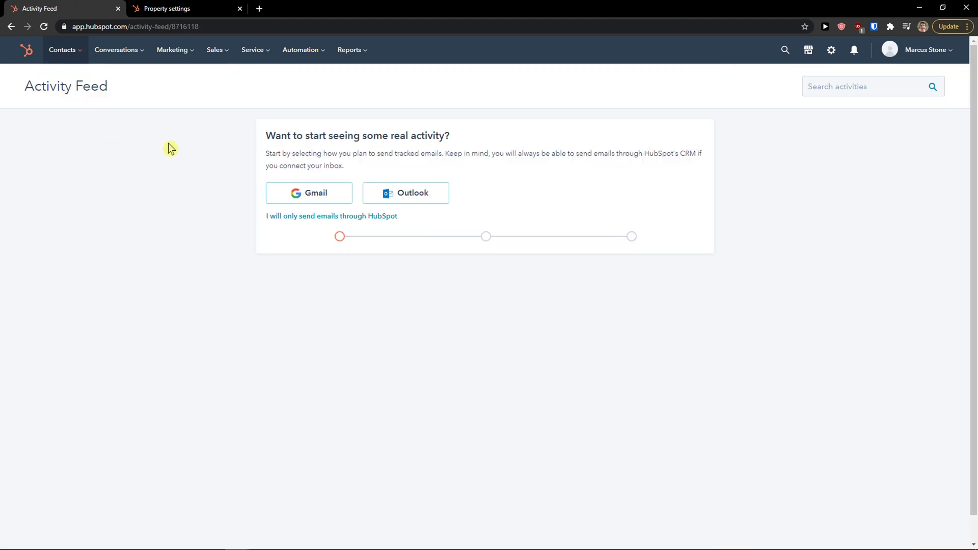
pyautogui.moveTo(77, 55)
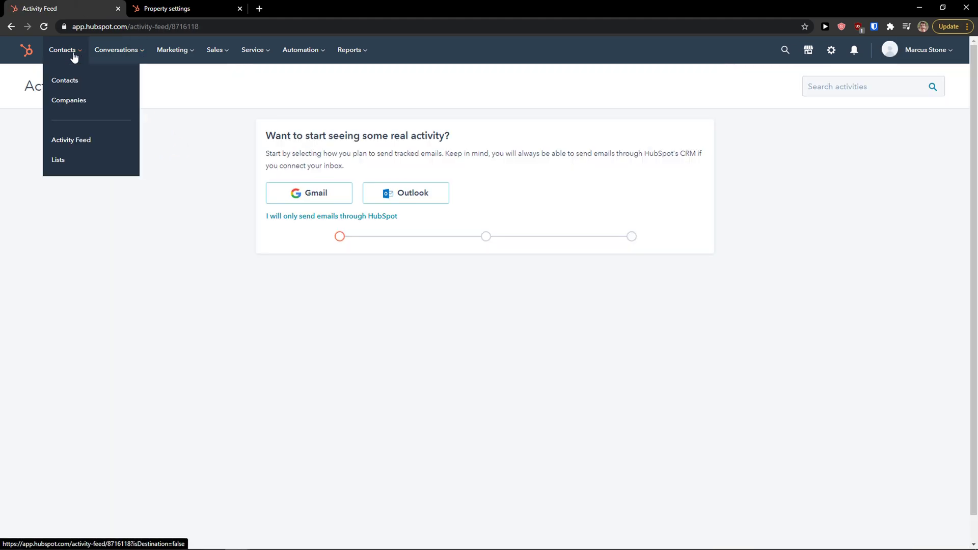
pyautogui.click(79, 156)
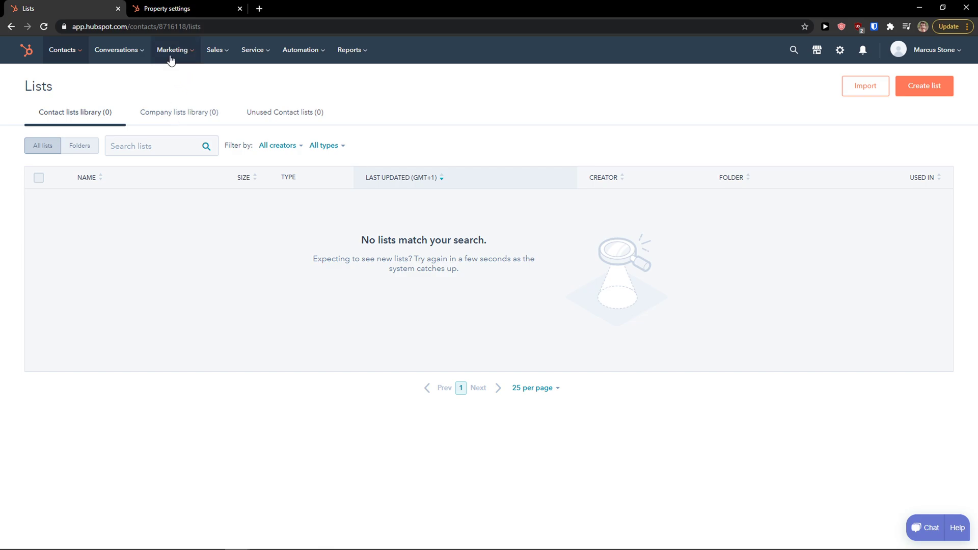
pyautogui.moveTo(128, 57)
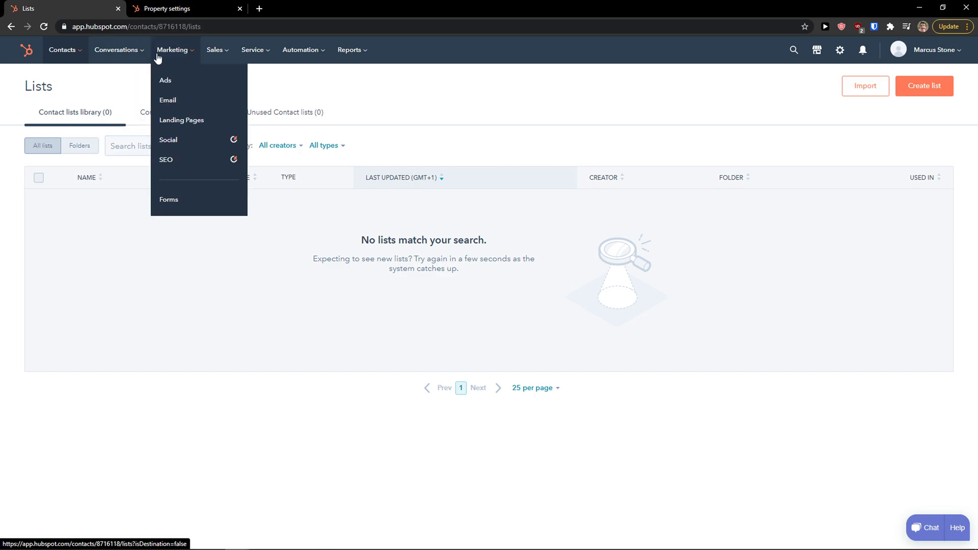
pyautogui.click(131, 84)
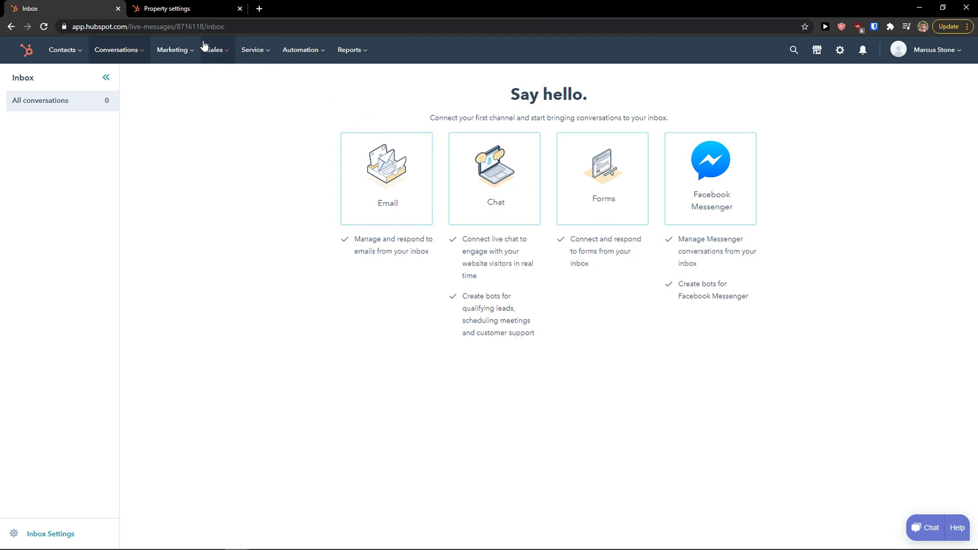
pyautogui.click(188, 51)
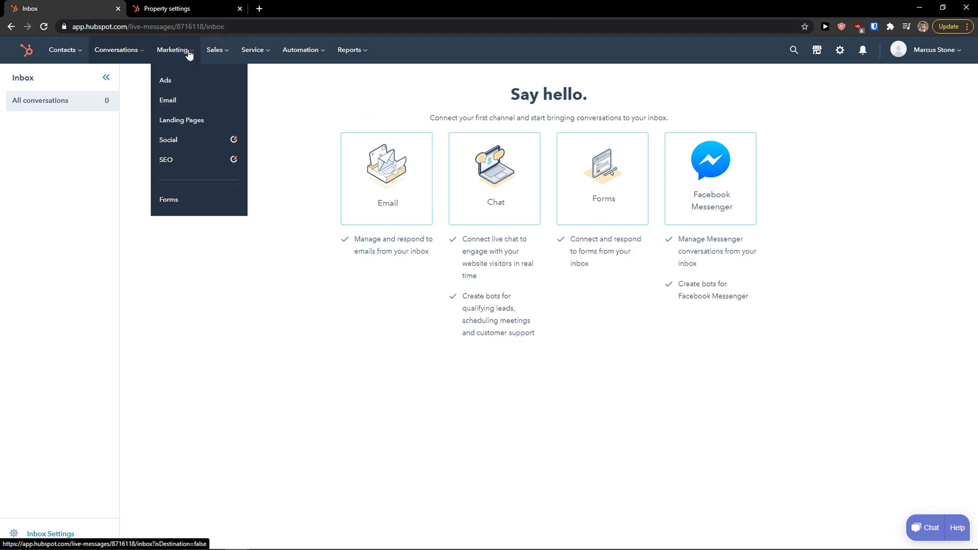
# Start a Welcome-template email, add a heading text block above the body, and exit to the list.
pyautogui.click(191, 100)
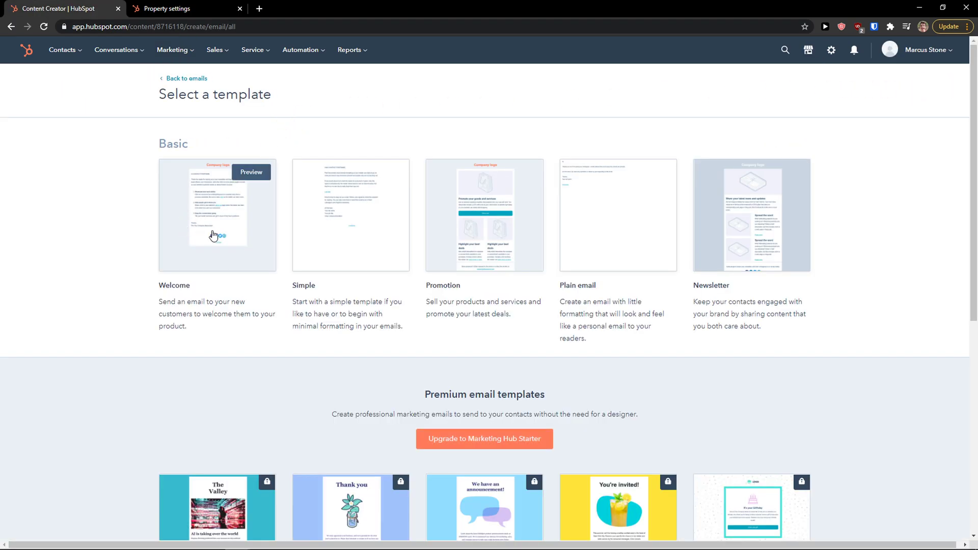
pyautogui.click(213, 235)
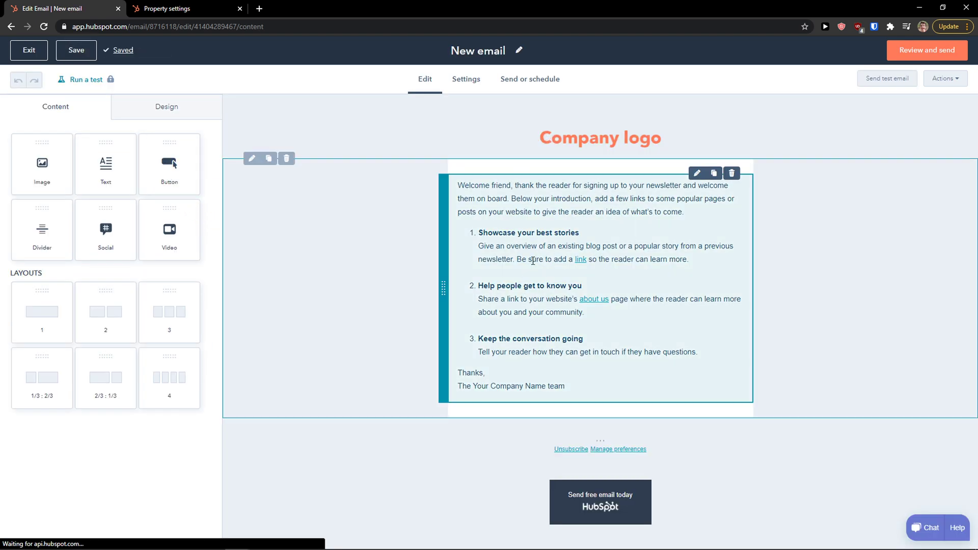
pyautogui.moveTo(105, 162); pyautogui.dragTo(603, 219)
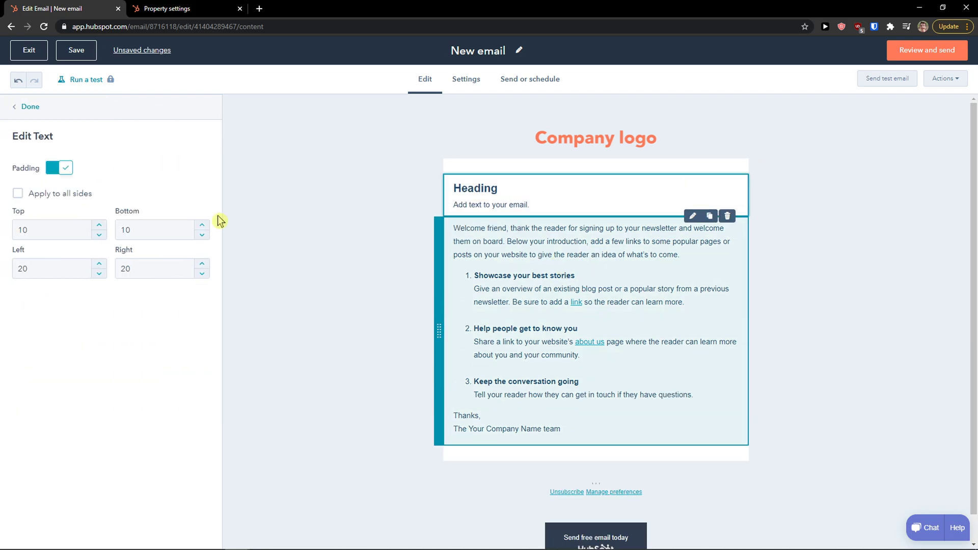
pyautogui.click(15, 105)
pyautogui.moveTo(148, 229)
pyautogui.mouseDown()
pyautogui.moveTo(637, 330)
pyautogui.moveTo(341, 283)
pyautogui.moveTo(126, 201)
pyautogui.moveTo(143, 214)
pyautogui.mouseUp()
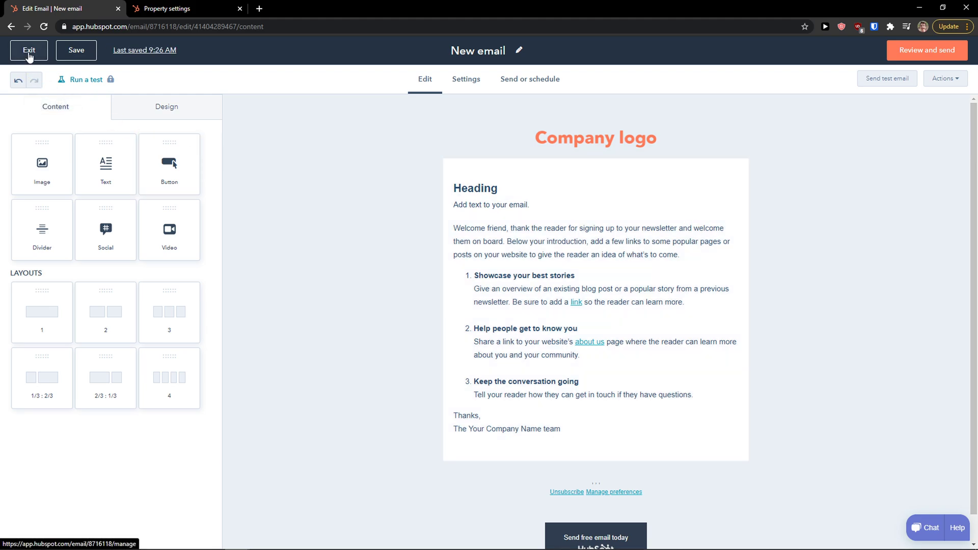
pyautogui.click(29, 51)
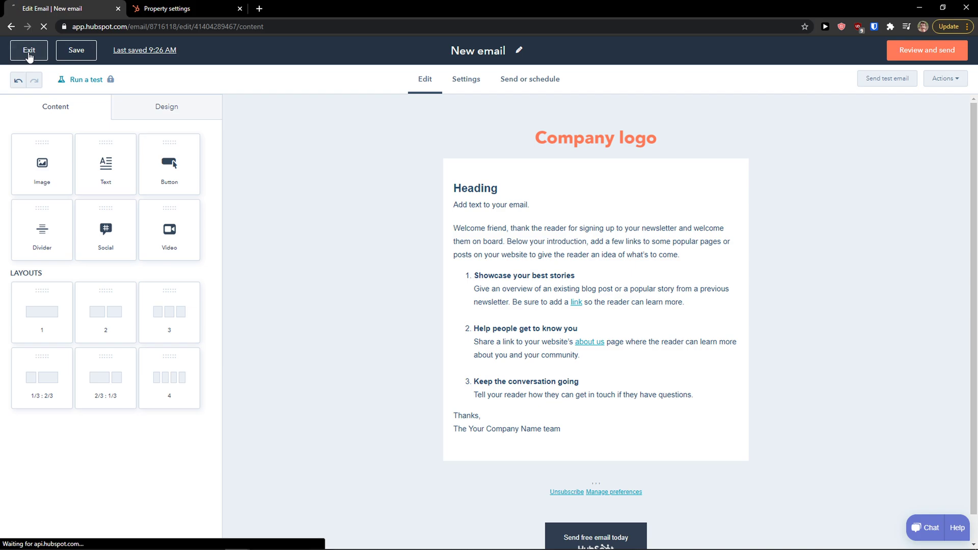
pyautogui.moveTo(230, 63)
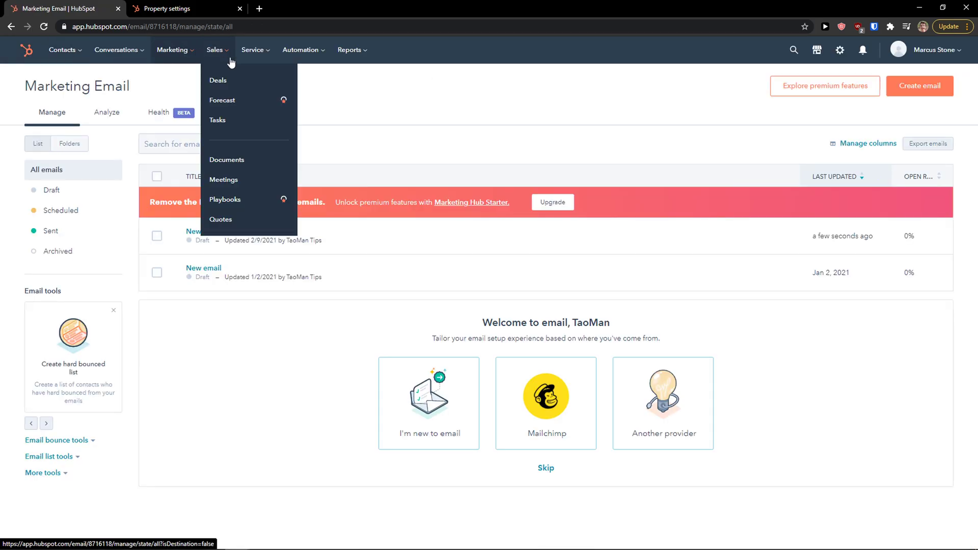
# Open the Deals list and highlight Jessica's deal stage, Presentation scheduled, and its $10,000 amount.
pyautogui.click(252, 88)
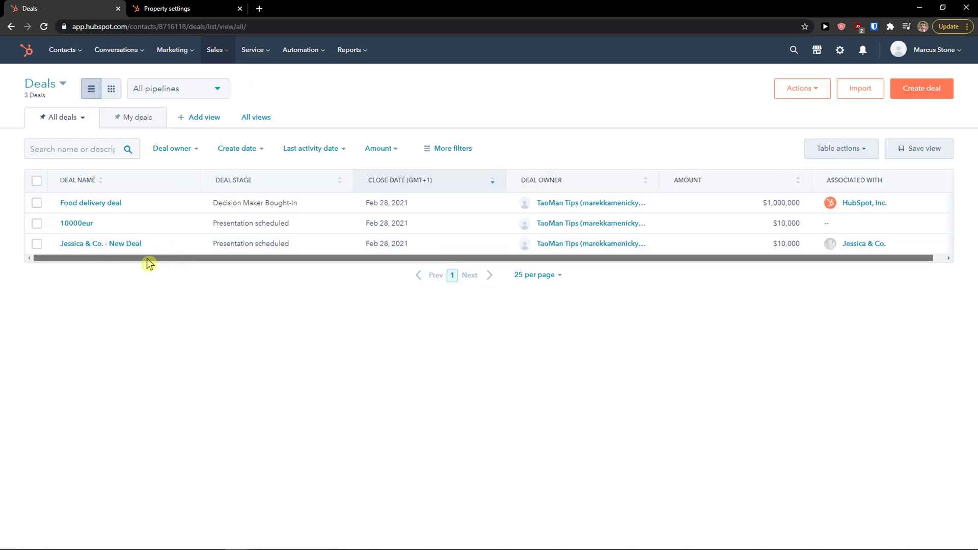
pyautogui.hscroll(2, 97, 260)
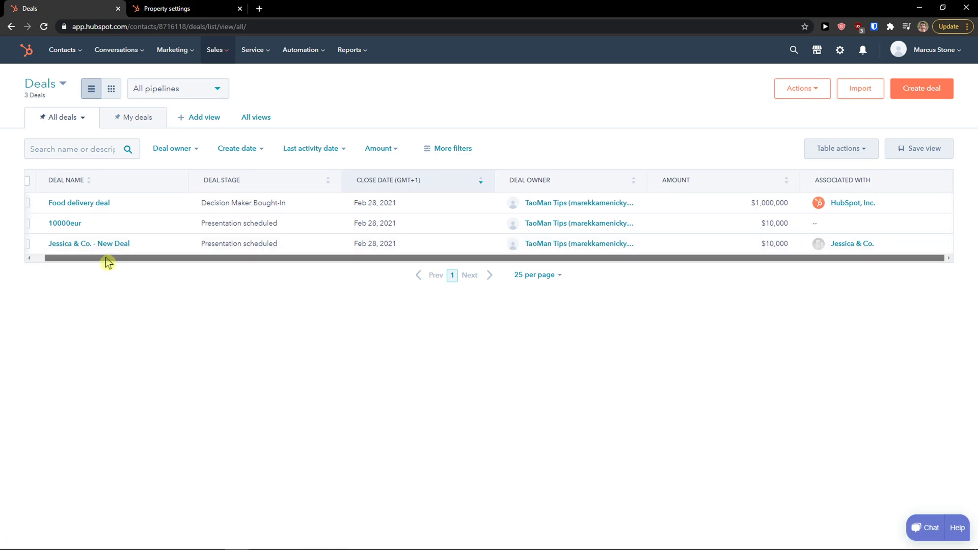
pyautogui.moveTo(224, 244)
pyautogui.moveTo(278, 247); pyautogui.dragTo(200, 244)
pyautogui.moveTo(761, 245); pyautogui.dragTo(801, 250)
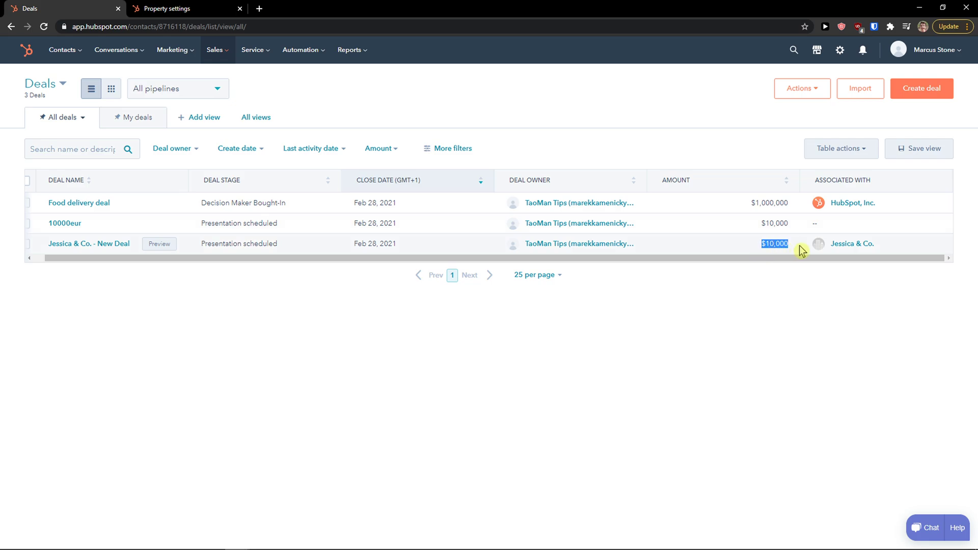
pyautogui.hscroll(-2, 735, 260)
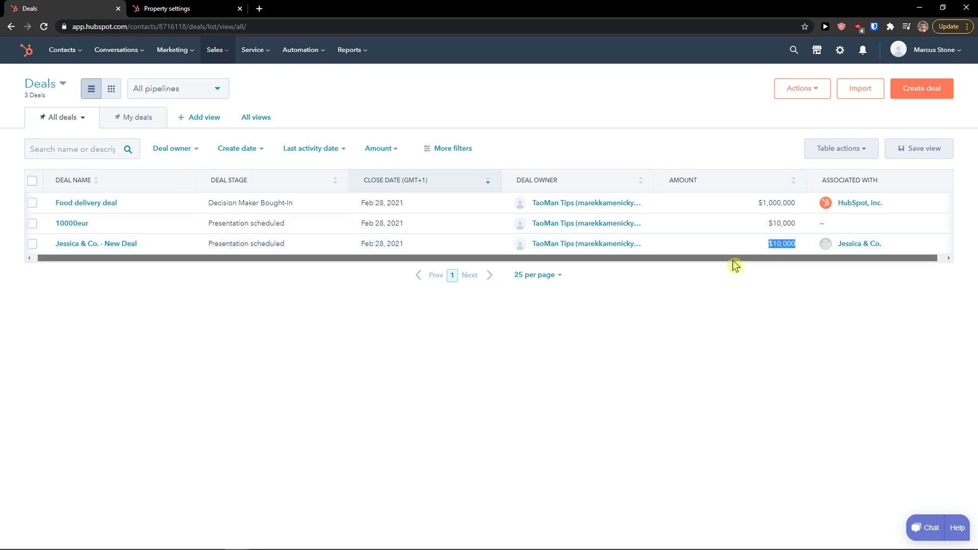
# Review the Jessica & Co. - New Deal record's stages and sidebar, leaving it unchanged, then return.
pyautogui.click(116, 245)
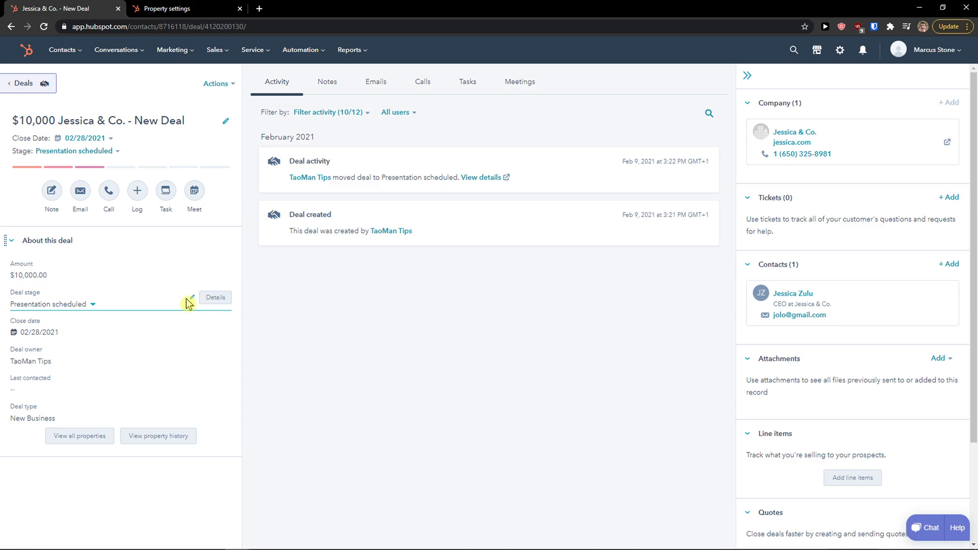
pyautogui.click(90, 304)
pyautogui.scroll(-2, 84, 387)
pyautogui.scroll(2, 84, 387)
pyautogui.click(528, 280)
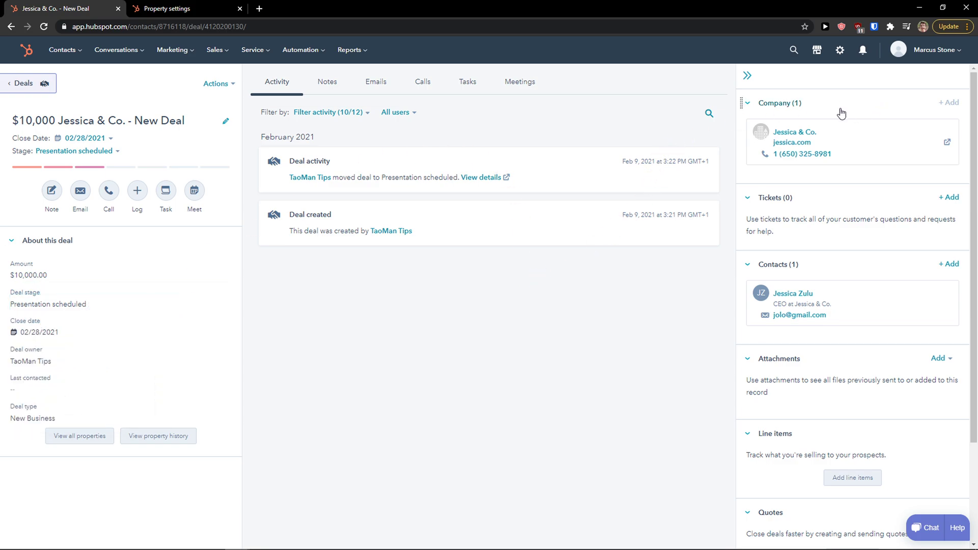
pyautogui.scroll(-2, 798, 319)
pyautogui.scroll(-3, 798, 320)
pyautogui.scroll(-1, 759, 398)
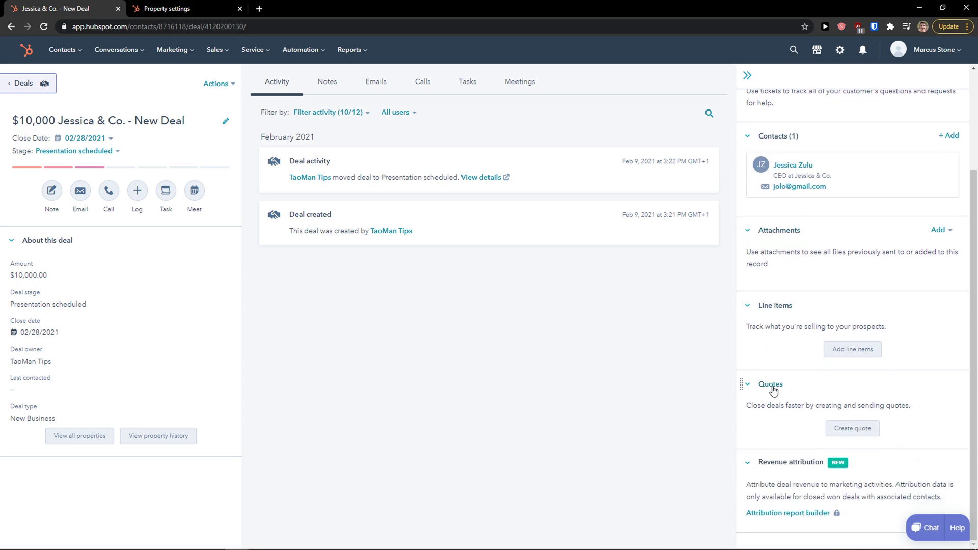
pyautogui.click(23, 84)
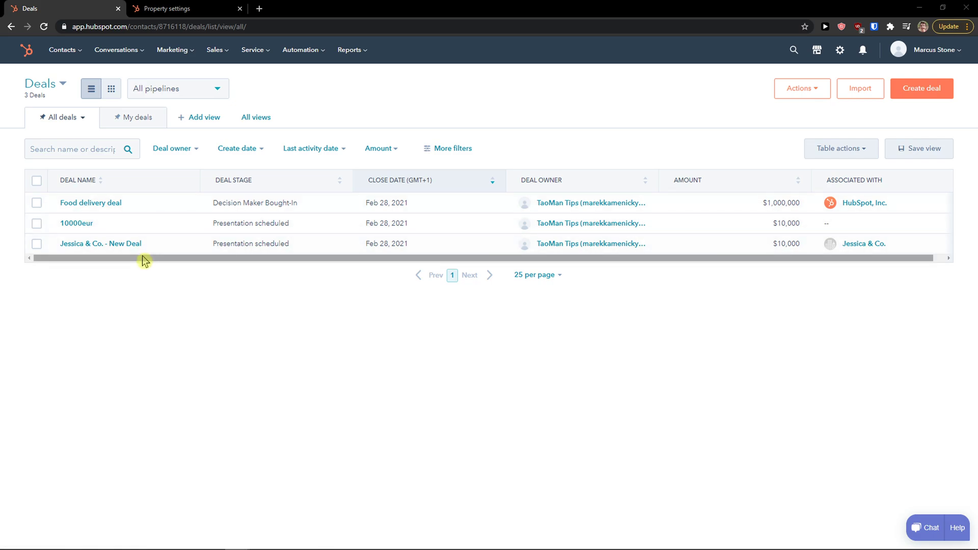
# Look through the Add view, pipeline, record type and Actions menus, then start Create deal.
pyautogui.moveTo(144, 258); pyautogui.dragTo(156, 266)
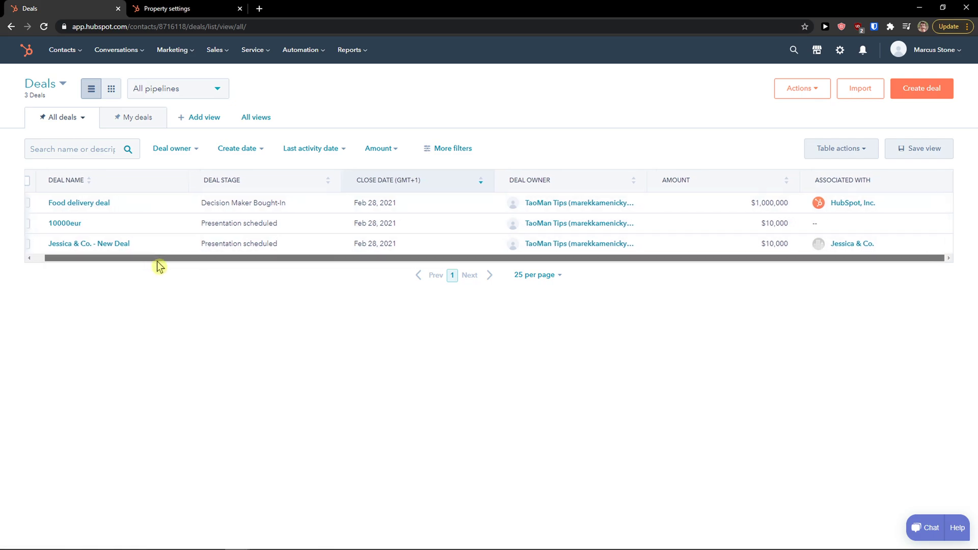
pyautogui.click(194, 120)
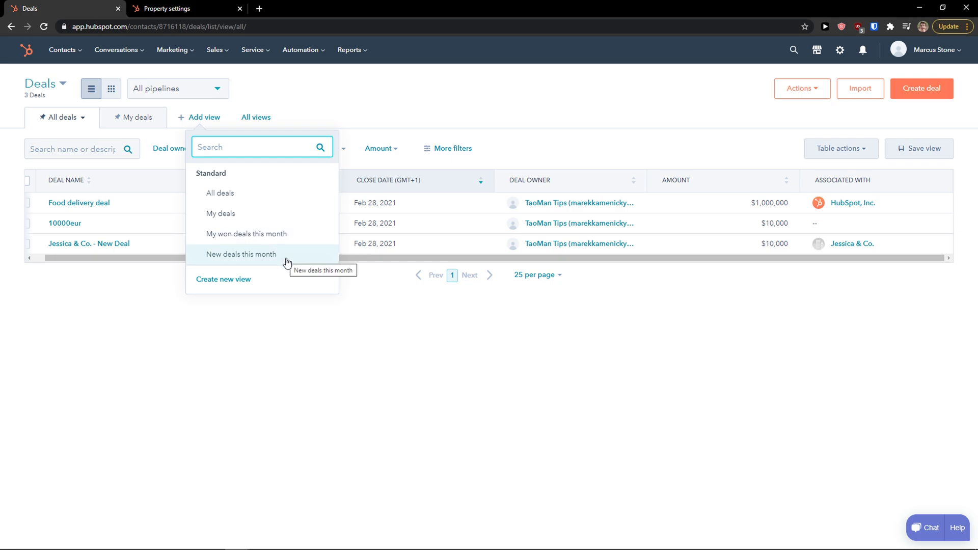
pyautogui.click(279, 348)
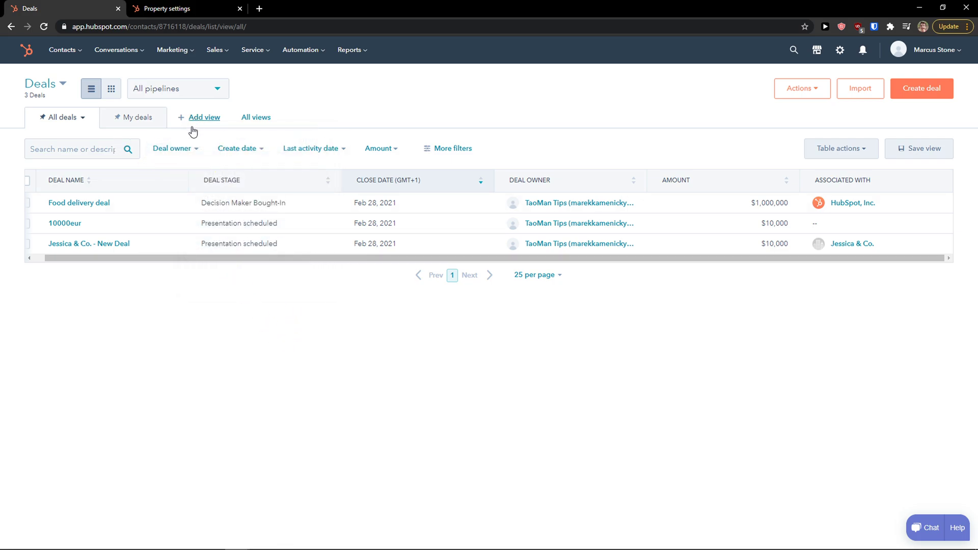
pyautogui.click(219, 91)
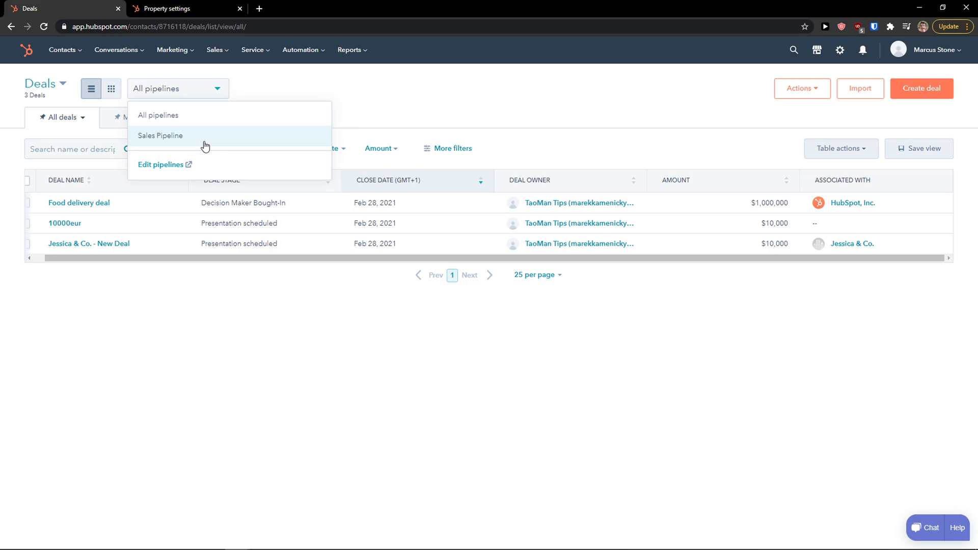
pyautogui.click(65, 86)
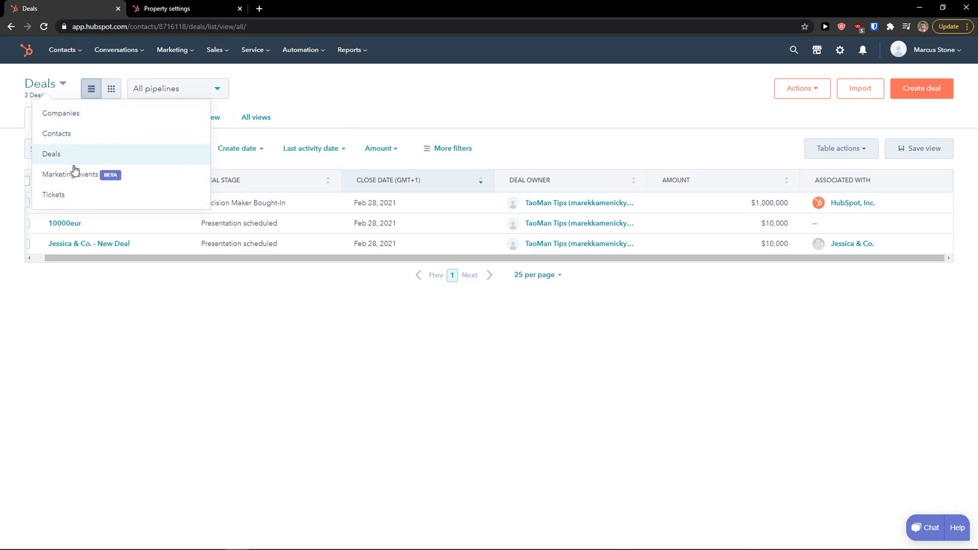
pyautogui.click(238, 347)
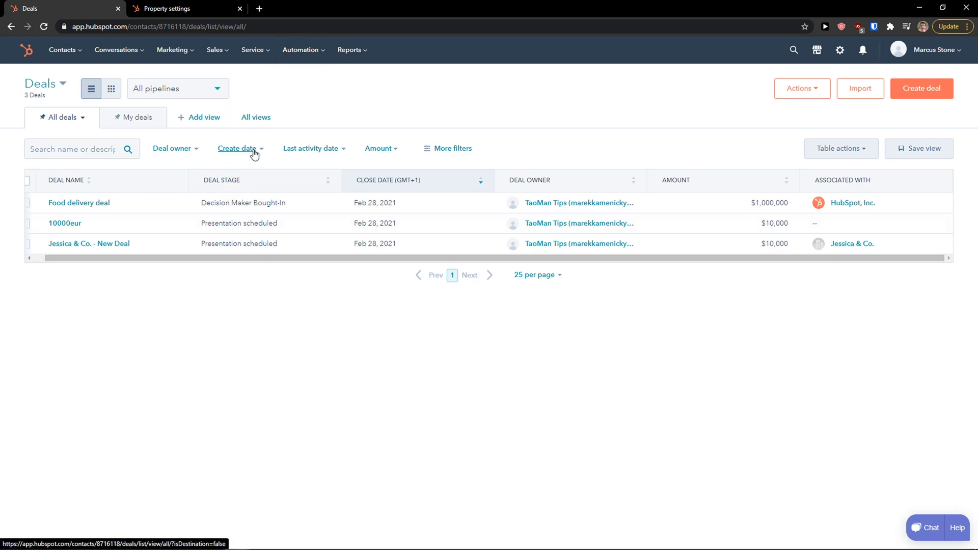
pyautogui.moveTo(190, 259); pyautogui.dragTo(126, 259)
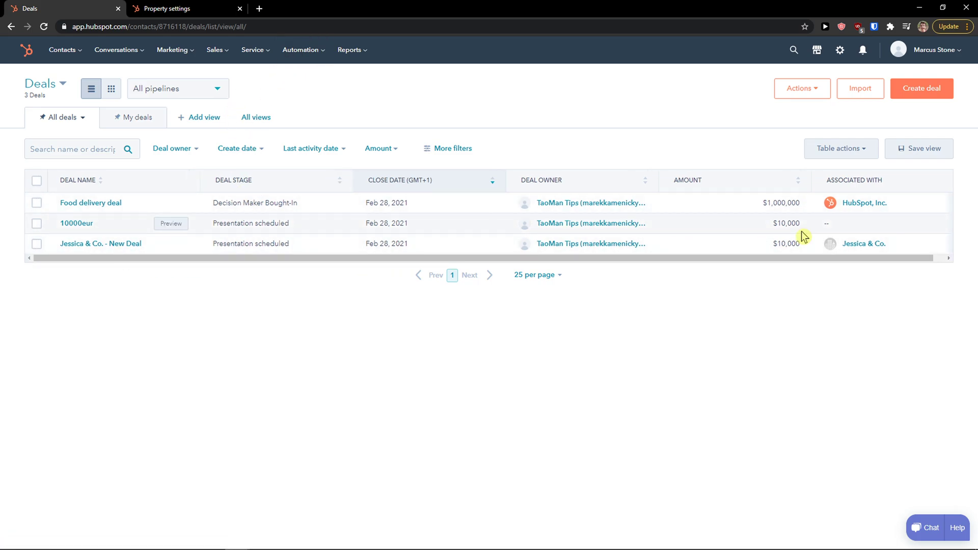
pyautogui.click(822, 91)
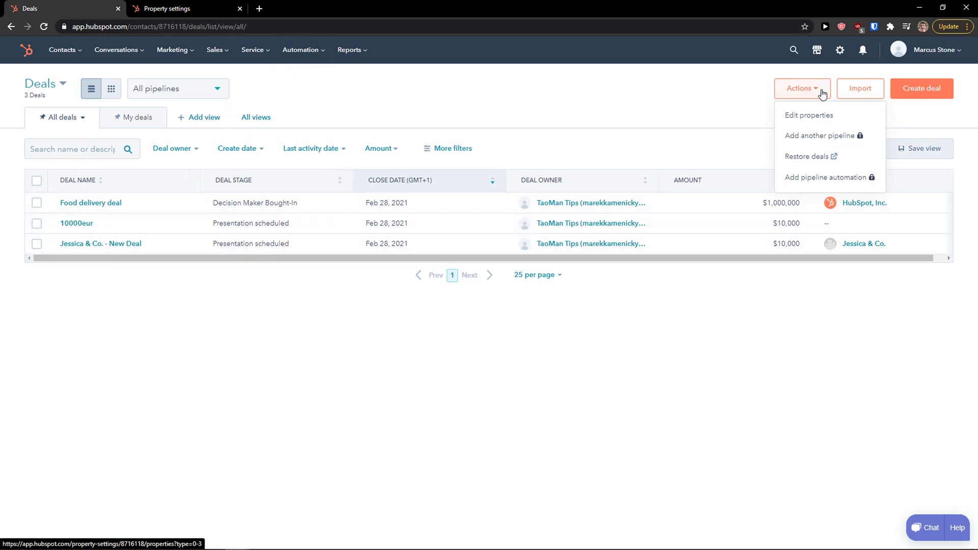
pyautogui.click(920, 95)
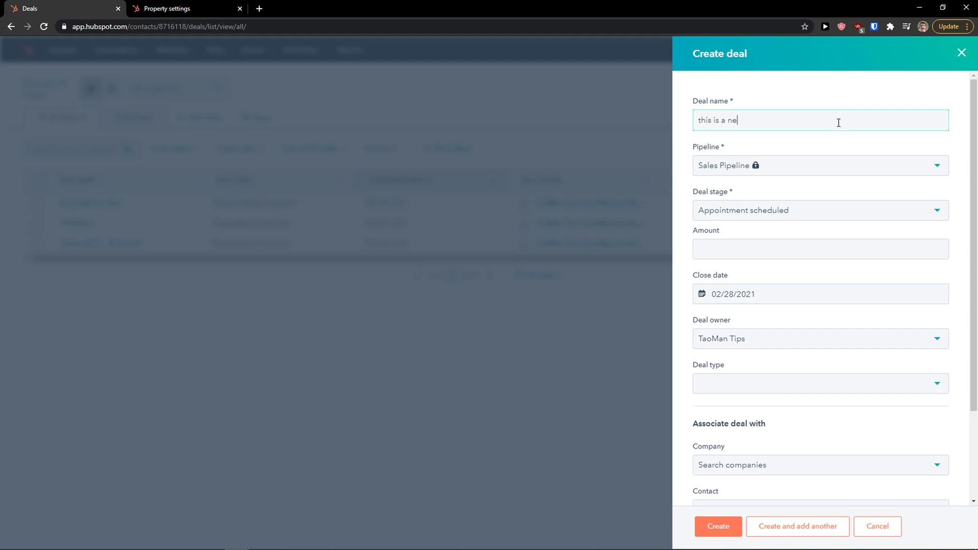
# Set the deal stage to Decision maker bought-In after checking the amount, close date and owner fields.
pyautogui.click(788, 209)
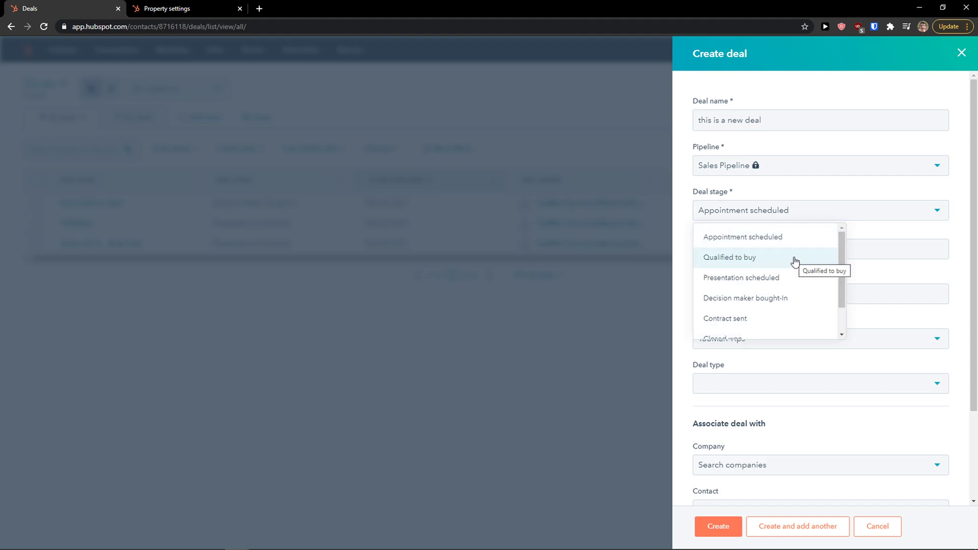
pyautogui.scroll(-2, 795, 261)
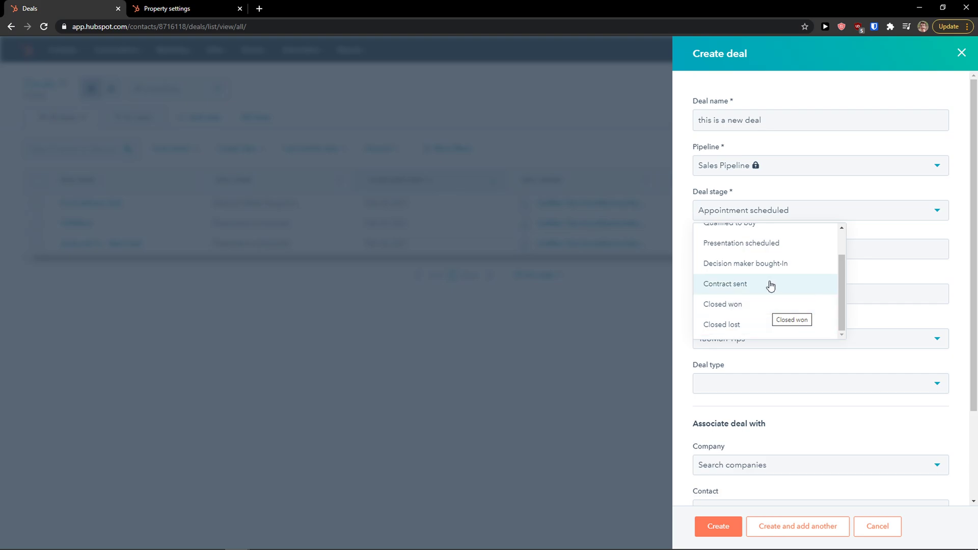
pyautogui.click(771, 305)
pyautogui.click(780, 244)
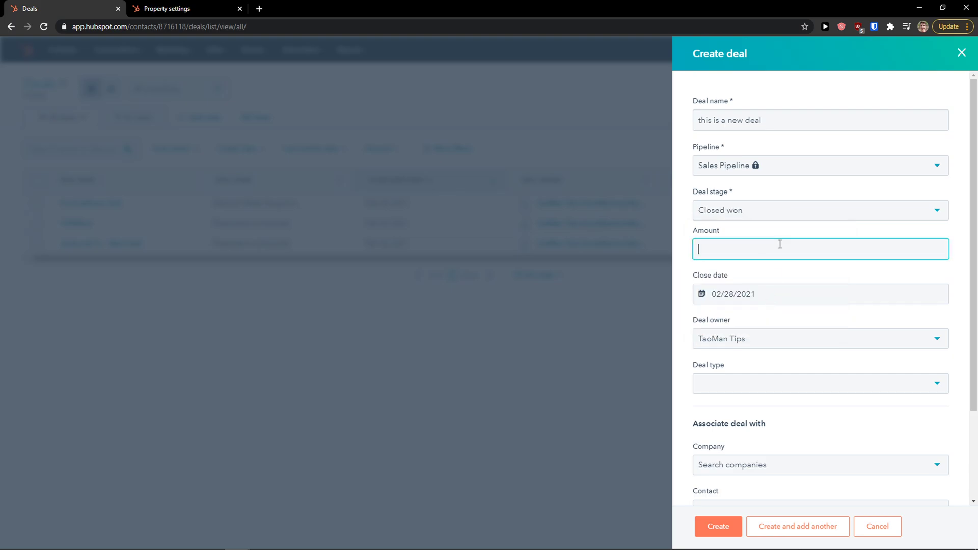
pyautogui.press('F1')
pyautogui.click(185, 7)
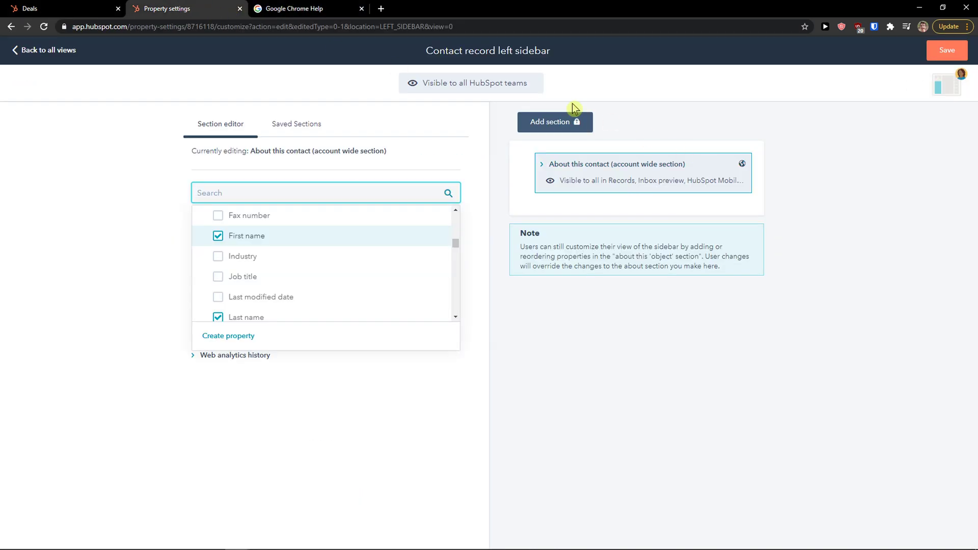
pyautogui.click(29, 8)
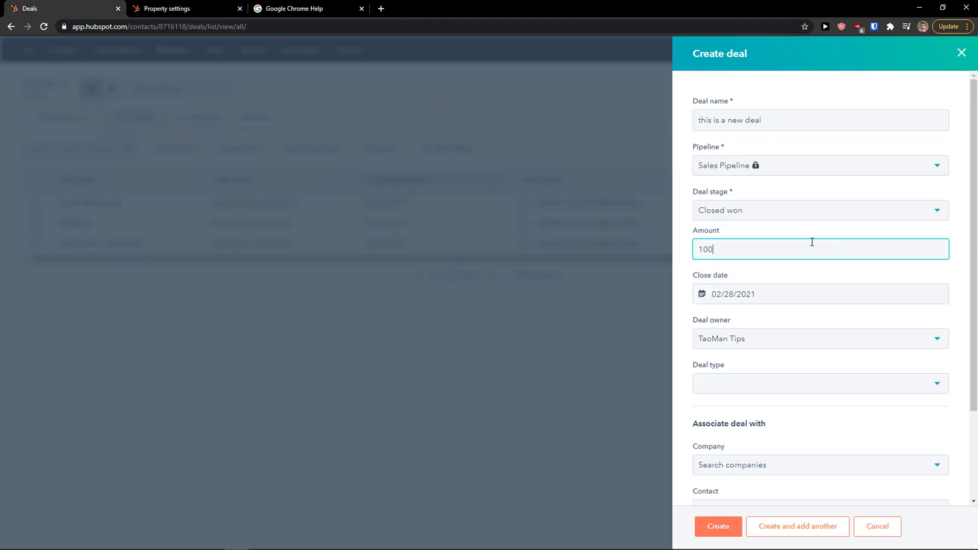
pyautogui.click(819, 296)
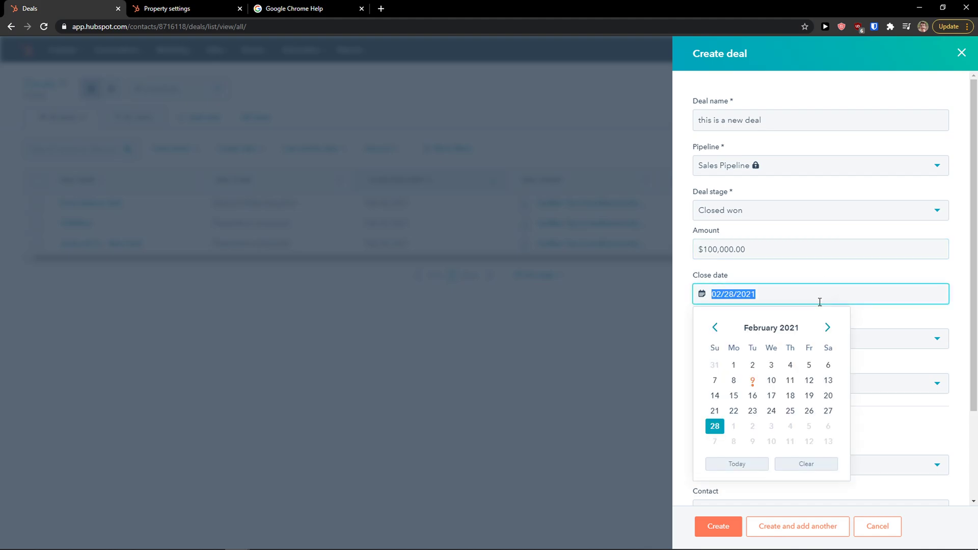
pyautogui.click(857, 334)
pyautogui.click(845, 328)
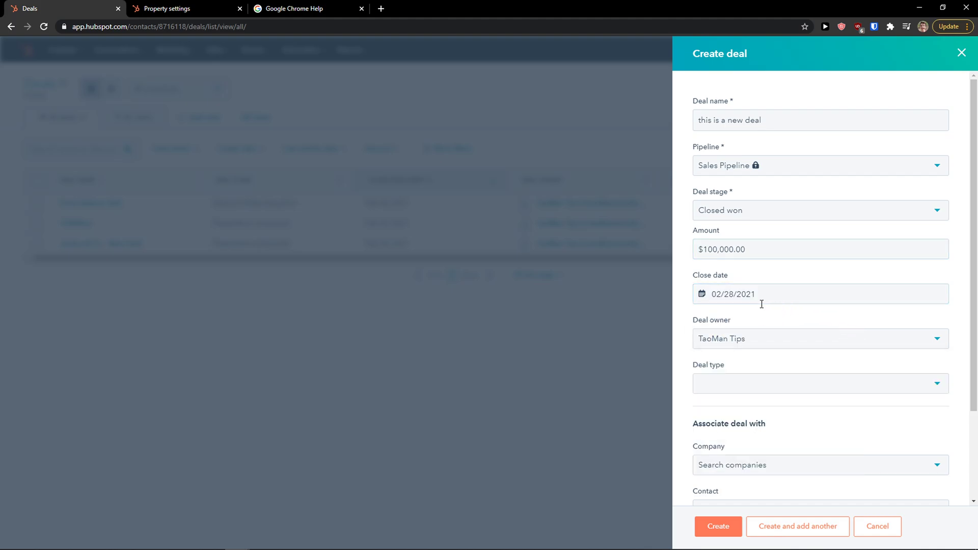
pyautogui.click(733, 216)
pyautogui.scroll(-2, 761, 292)
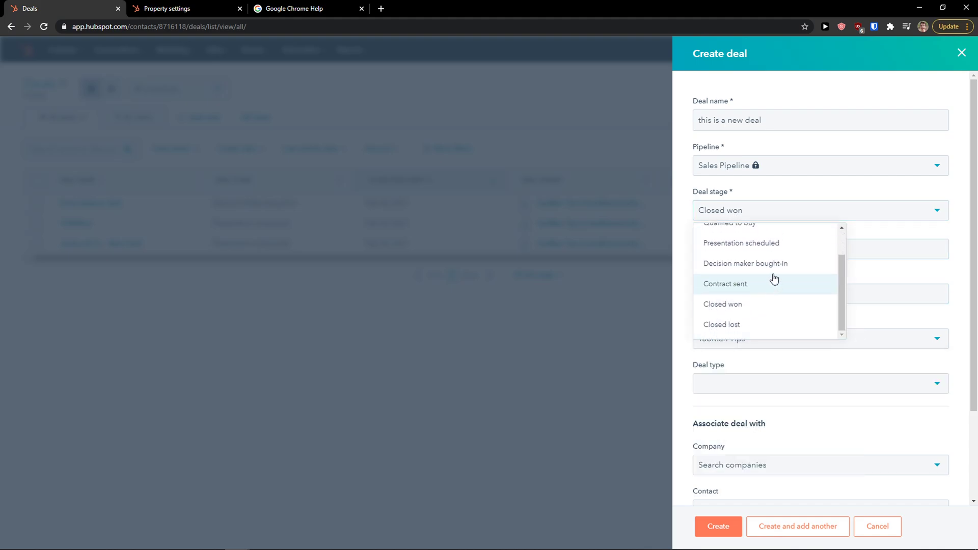
pyautogui.click(773, 266)
# Set the deal type to Existing Business.
pyautogui.click(754, 379)
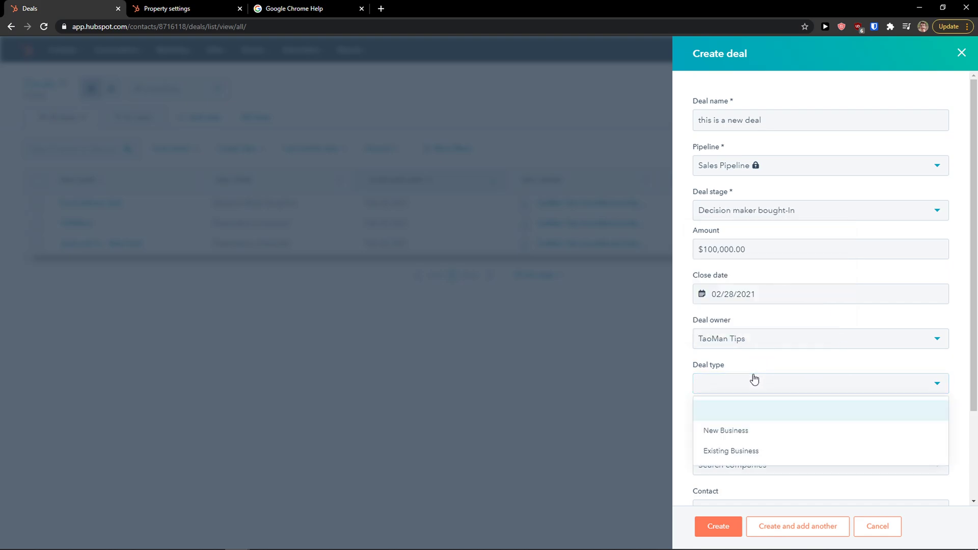
pyautogui.click(777, 432)
pyautogui.click(777, 397)
pyautogui.click(753, 450)
pyautogui.scroll(-2, 769, 437)
# Link Jessica's contact to the deal by searching 'jes'.
pyautogui.click(778, 363)
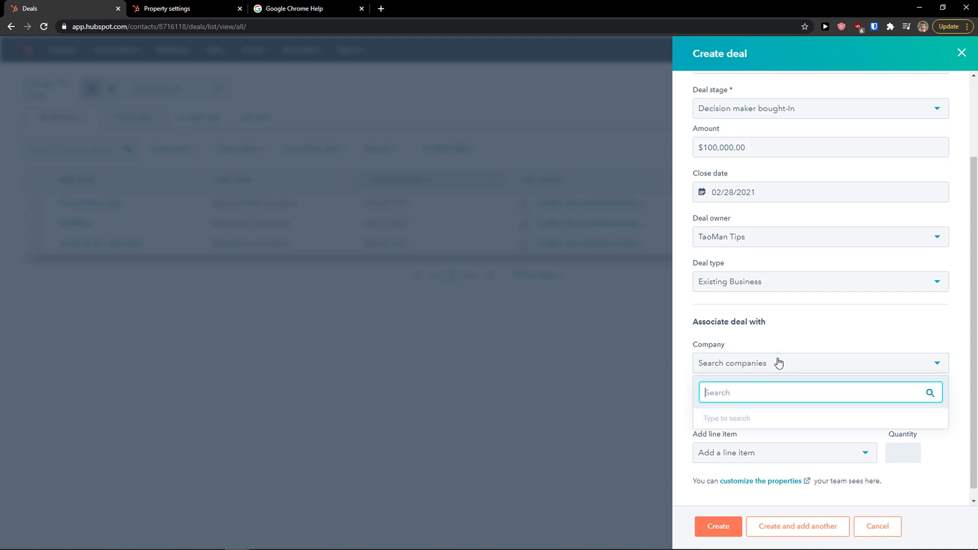
pyautogui.click(753, 363)
pyautogui.click(751, 409)
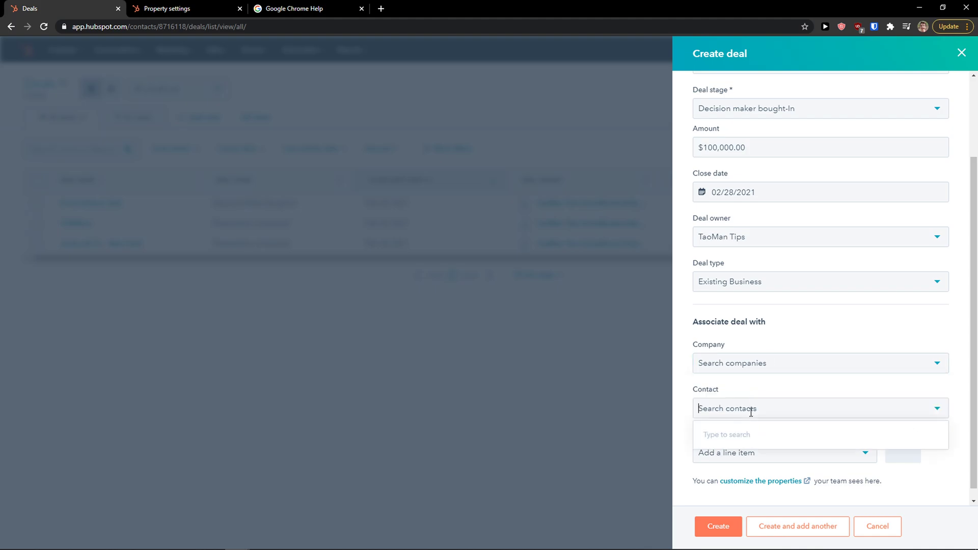
pyautogui.write('jess')
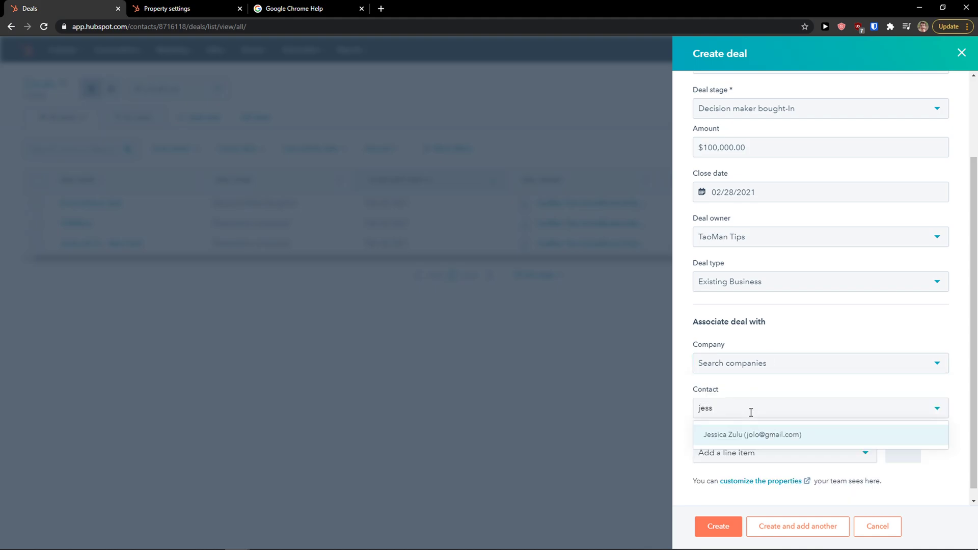
pyautogui.click(768, 441)
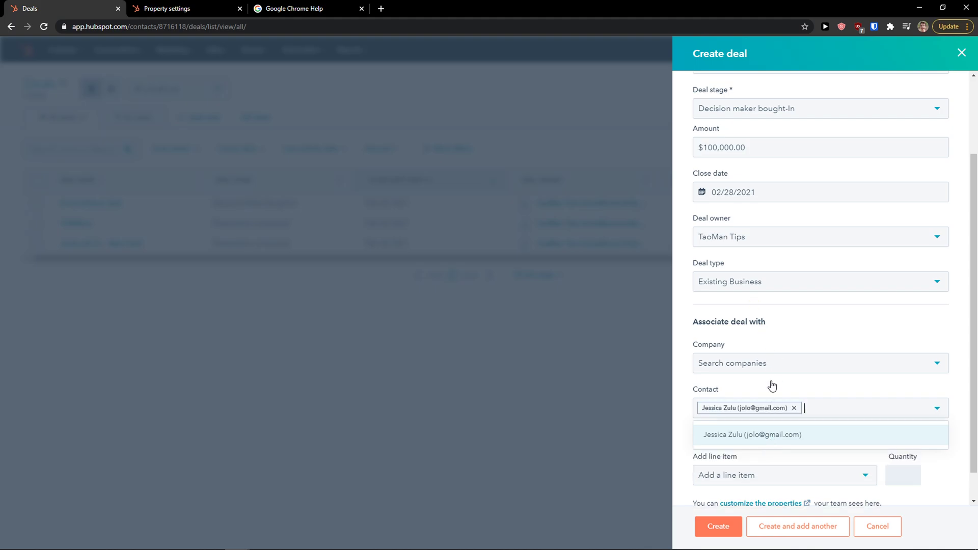
pyautogui.click(768, 327)
# Recheck the deal type options, settling again on Existing Business.
pyautogui.click(764, 285)
pyautogui.click(751, 310)
pyautogui.click(765, 288)
pyautogui.click(742, 330)
pyautogui.click(774, 288)
pyautogui.click(748, 349)
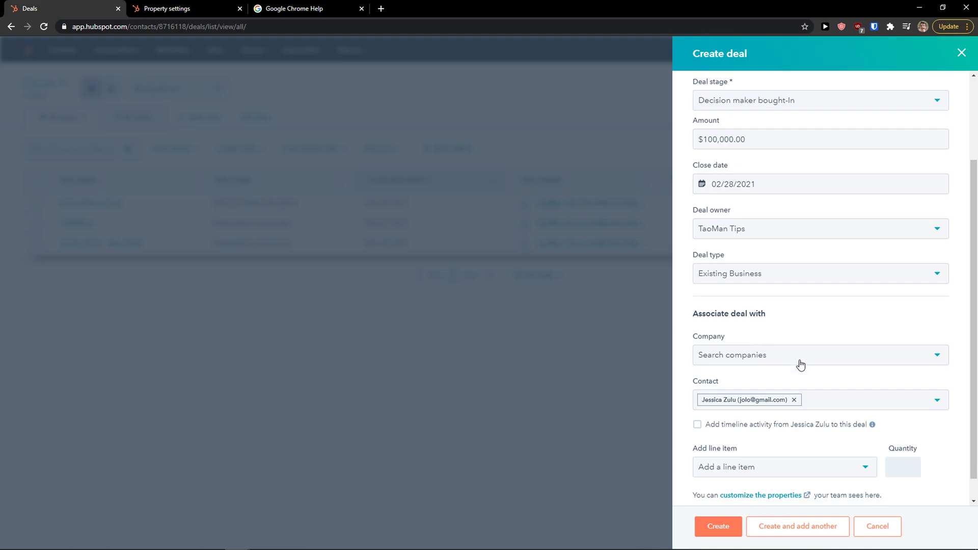
# Link the Jessica & Co. company via search 'jess' and create the deal.
pyautogui.scroll(-1, 801, 364)
pyautogui.click(760, 336)
pyautogui.write('je')
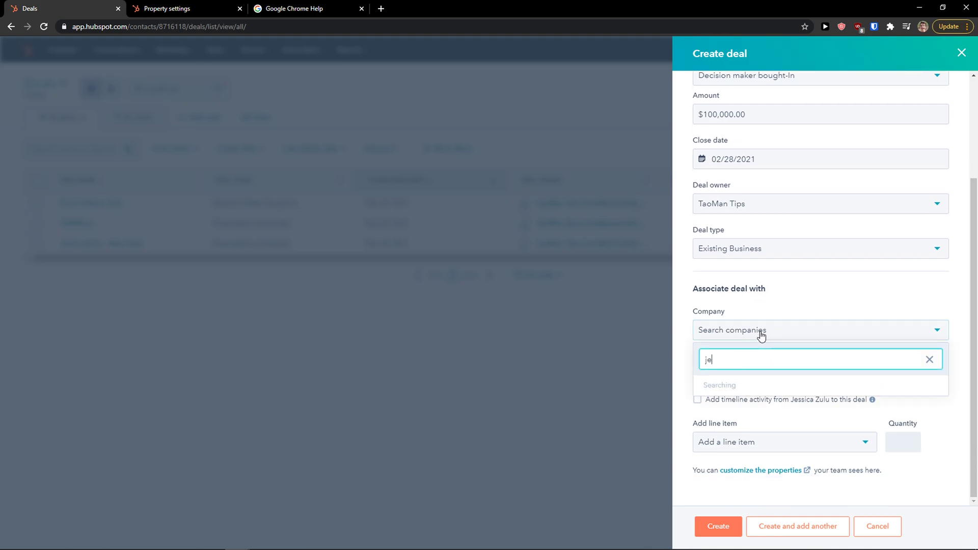
pyautogui.write('ss')
pyautogui.click(774, 386)
pyautogui.scroll(-1, 754, 441)
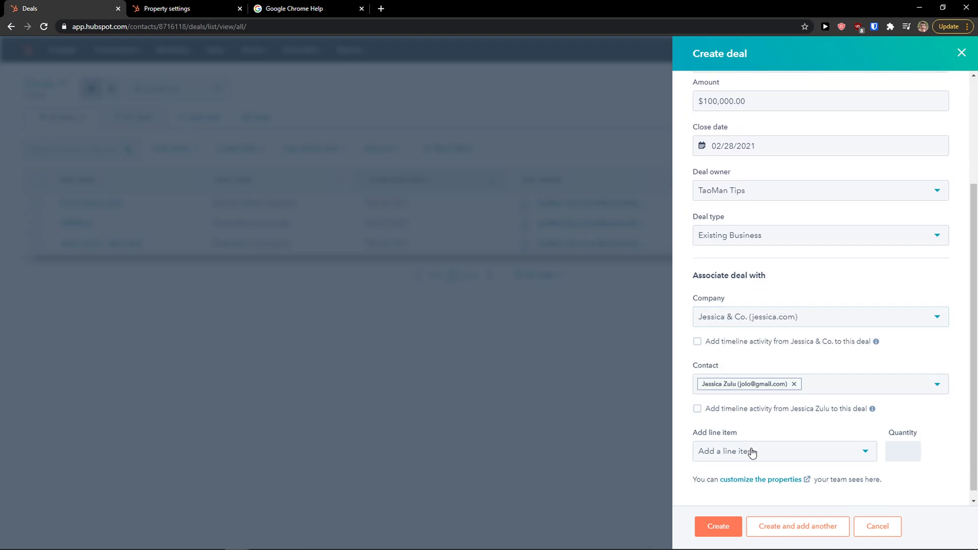
pyautogui.click(713, 530)
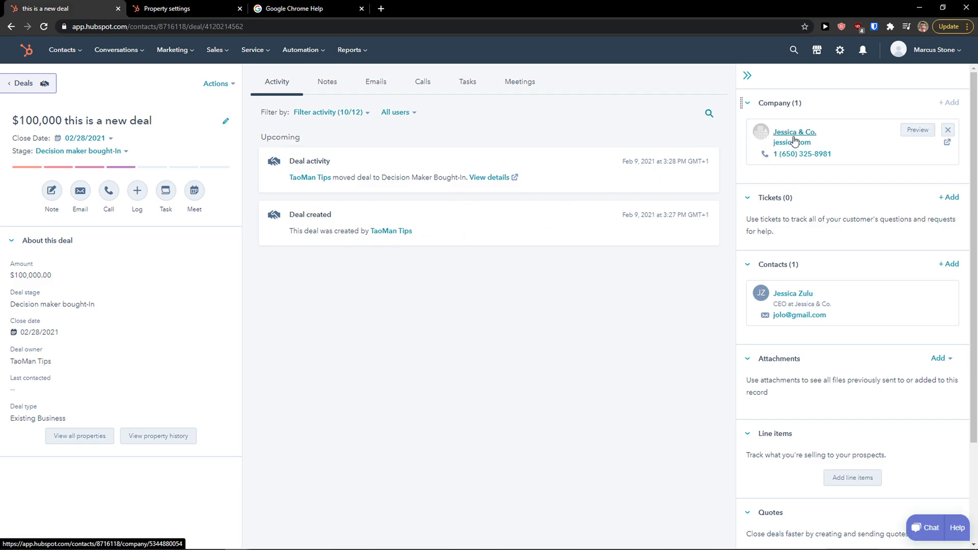
# Open the Jessica & Co. company card from the new deal's sidebar.
pyautogui.click(795, 136)
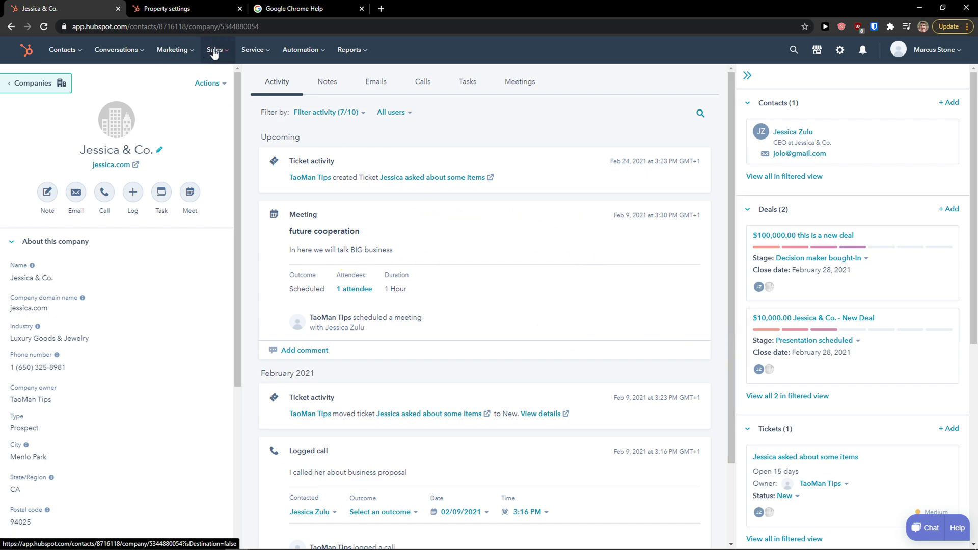
pyautogui.moveTo(216, 54)
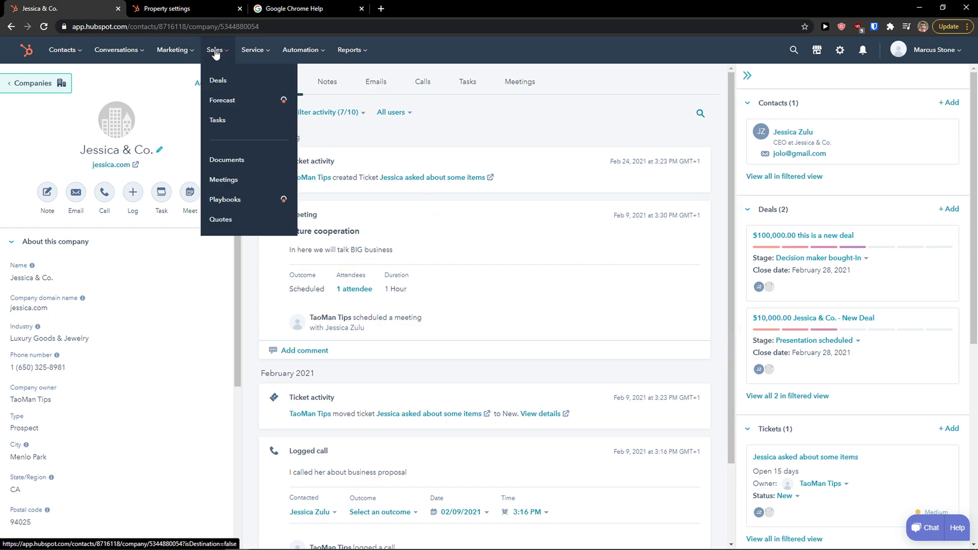
# From the Tasks page, start a new to-do task titled 'New task'.
pyautogui.click(220, 121)
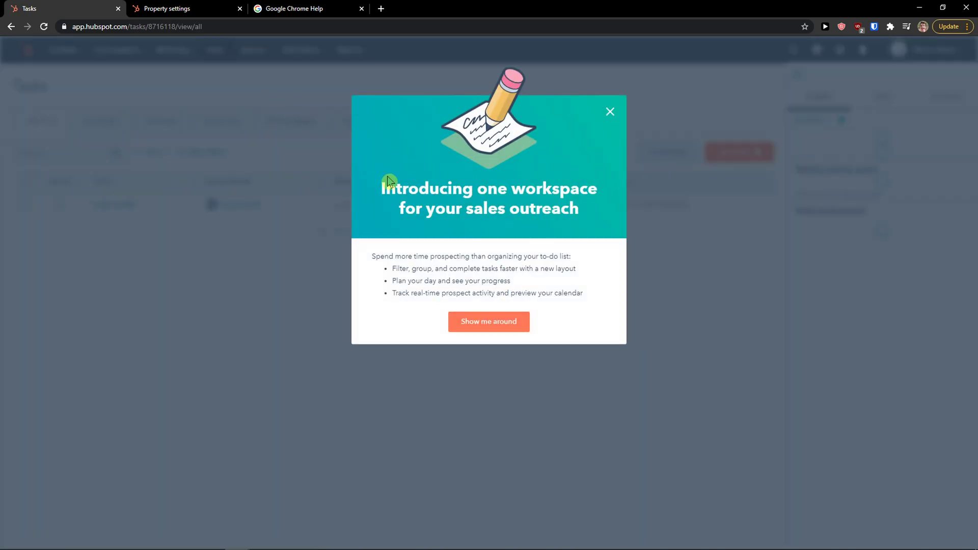
pyautogui.click(609, 111)
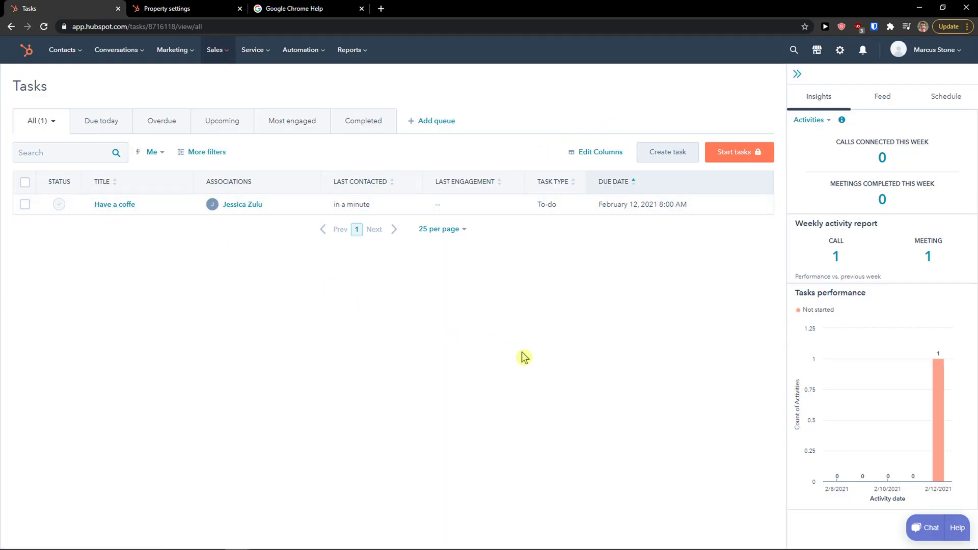
pyautogui.click(659, 157)
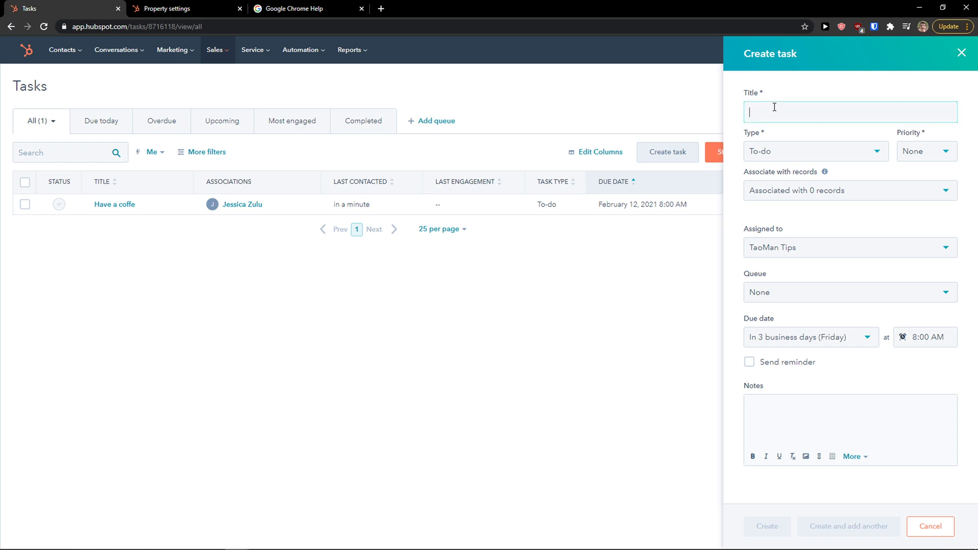
pyautogui.write('New task')
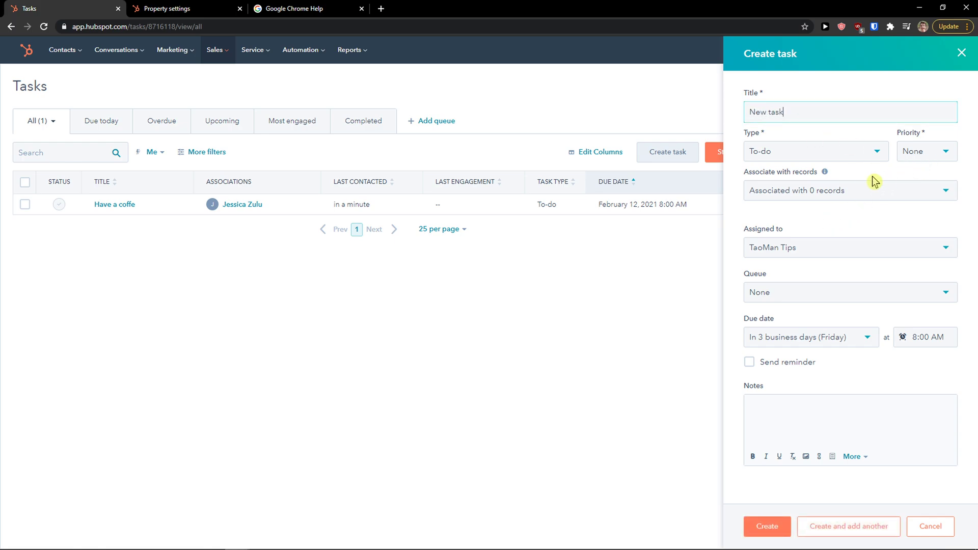
# Keep the owner unchanged and file the task in a new queue named 'Queue 1'.
pyautogui.click(825, 248)
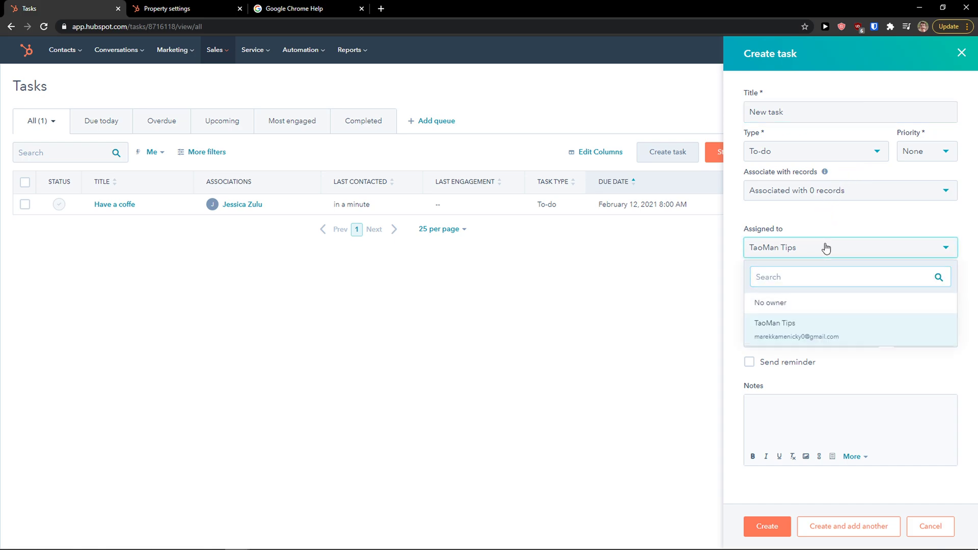
pyautogui.click(825, 247)
pyautogui.click(814, 296)
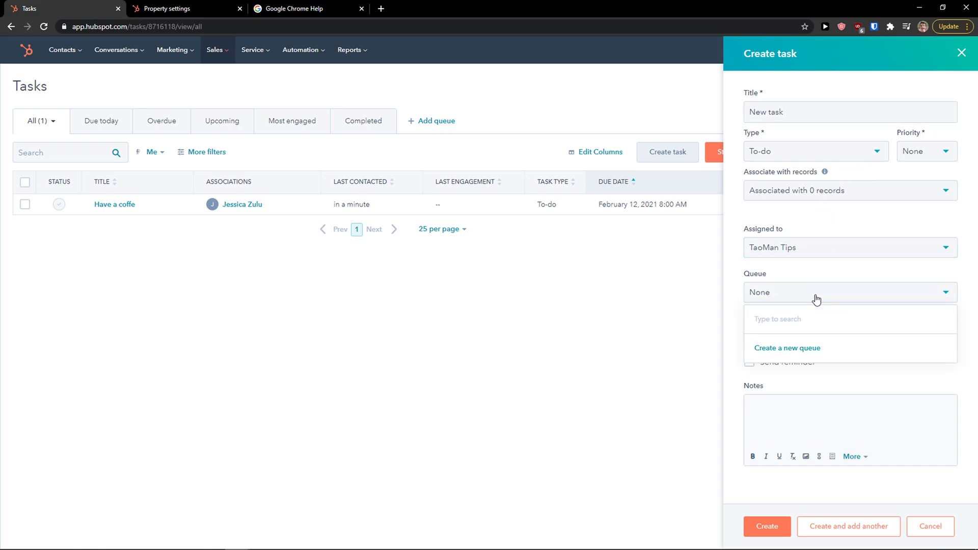
pyautogui.click(797, 347)
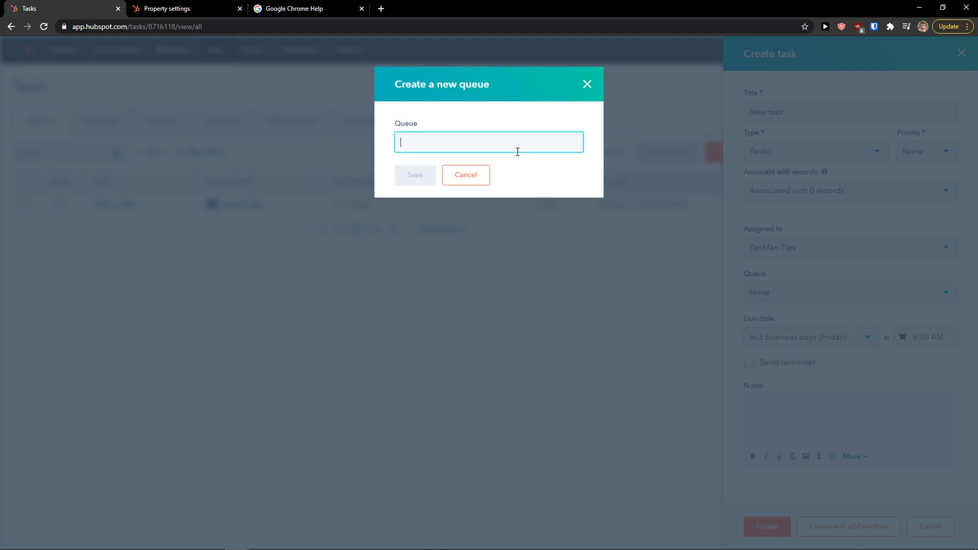
pyautogui.write('Queue 1')
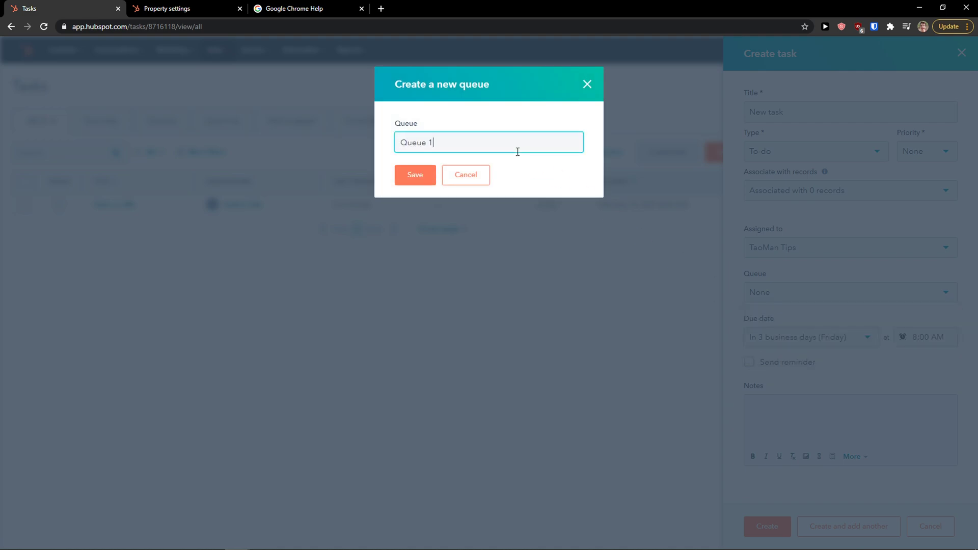
pyautogui.click(406, 179)
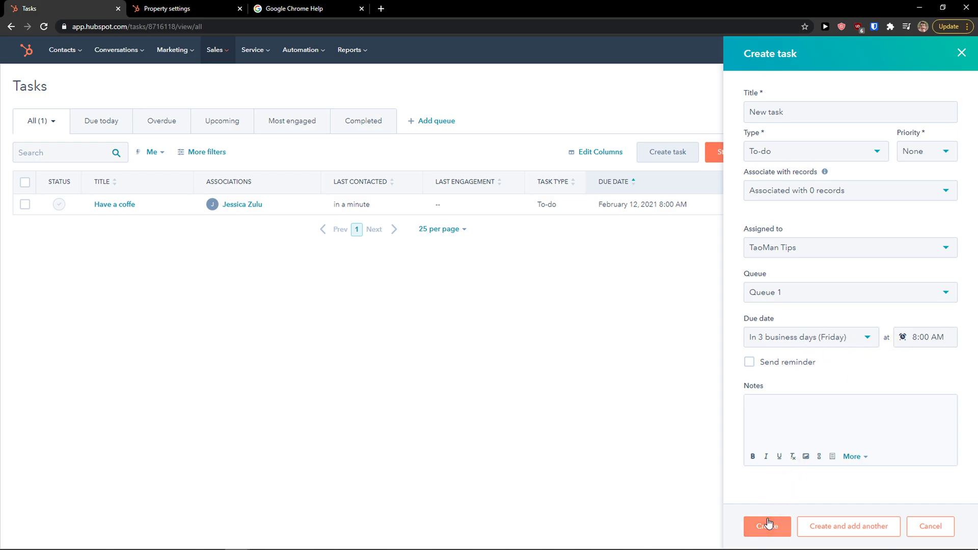
# Associate the task with the contact and create it.
pyautogui.click(798, 196)
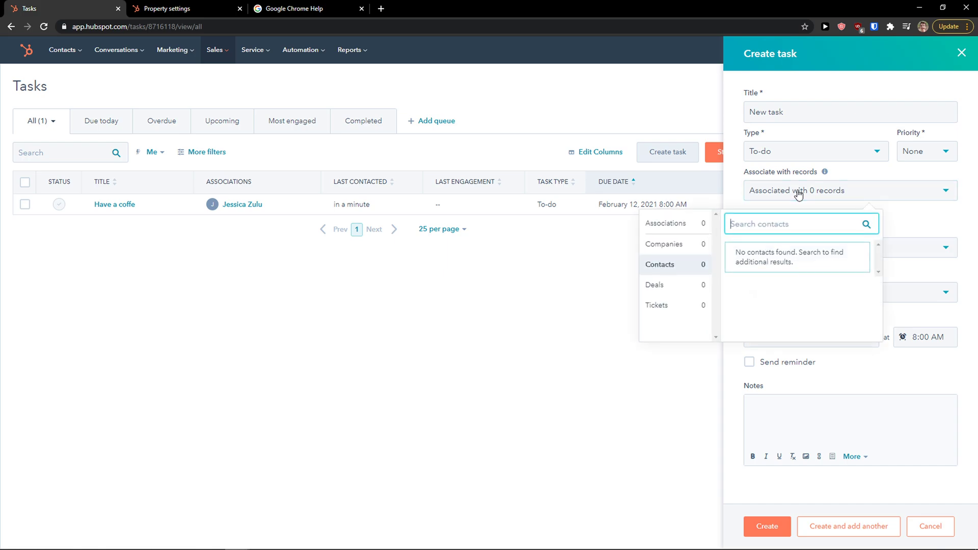
pyautogui.write('jes')
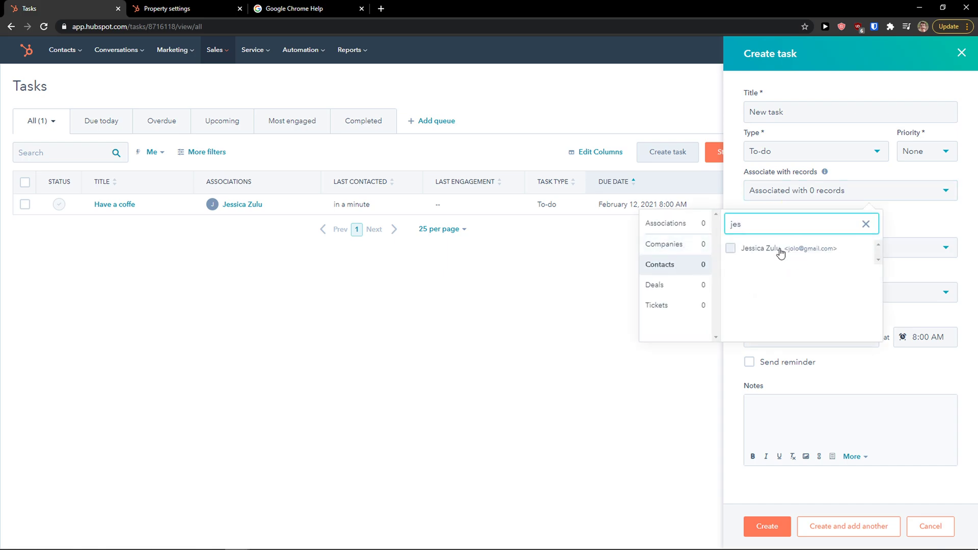
pyautogui.click(731, 248)
pyautogui.click(876, 236)
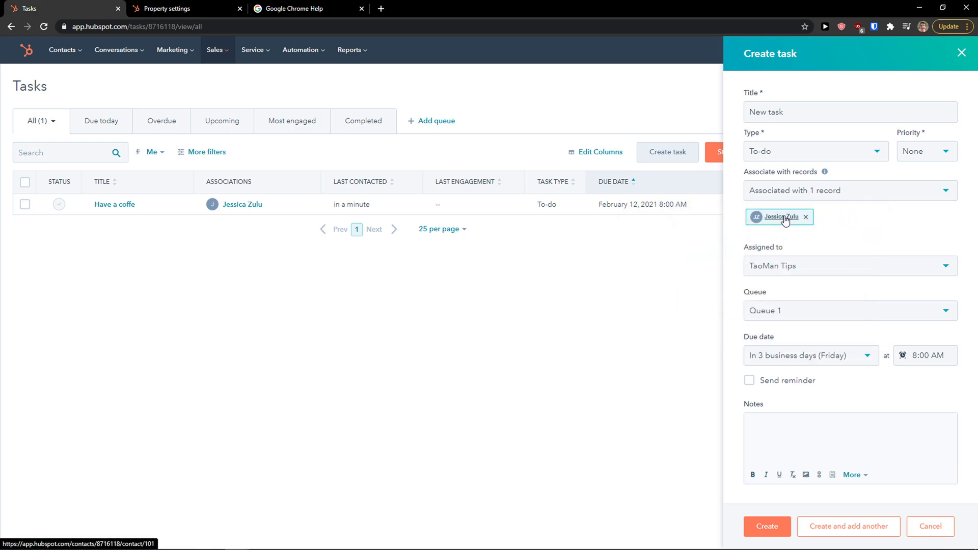
pyautogui.click(752, 518)
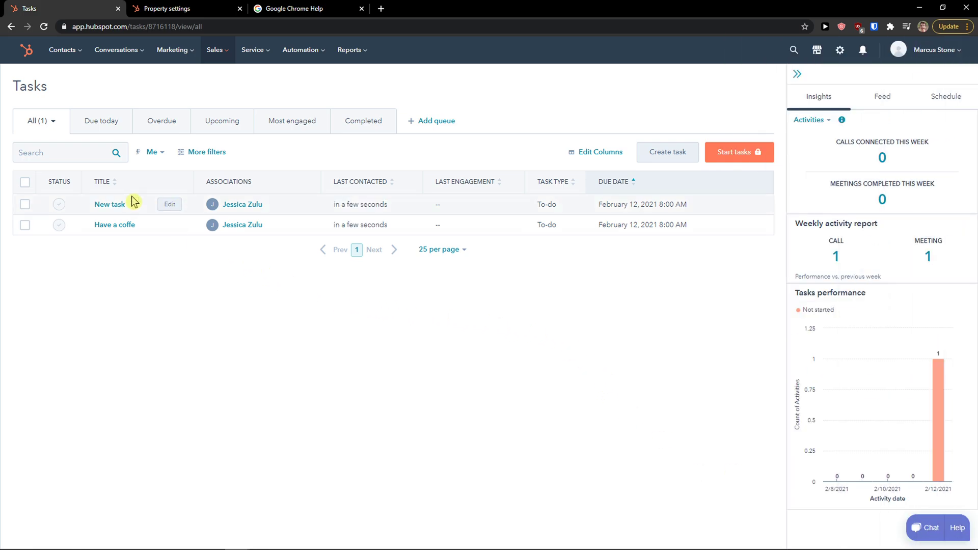
# Select the New task row and mark it as completed.
pyautogui.click(59, 205)
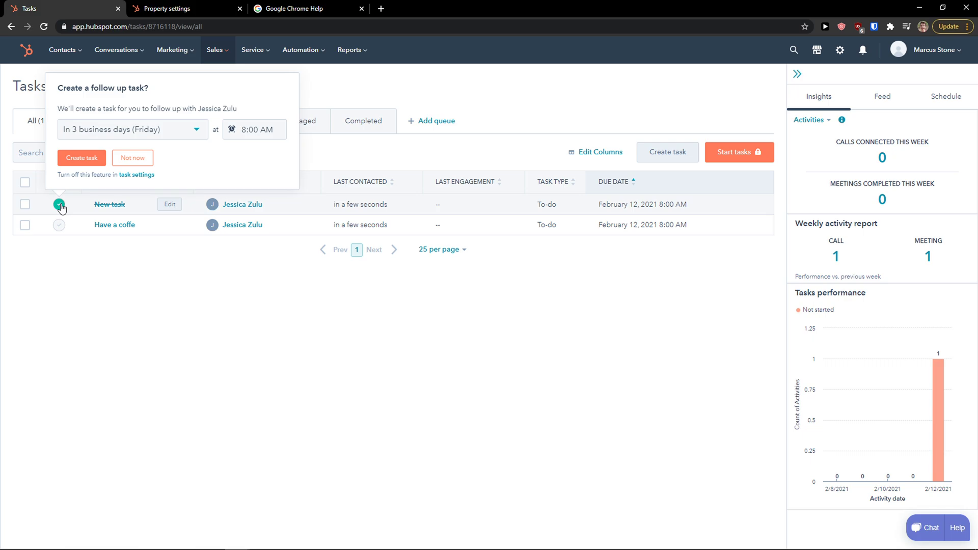
pyautogui.click(59, 204)
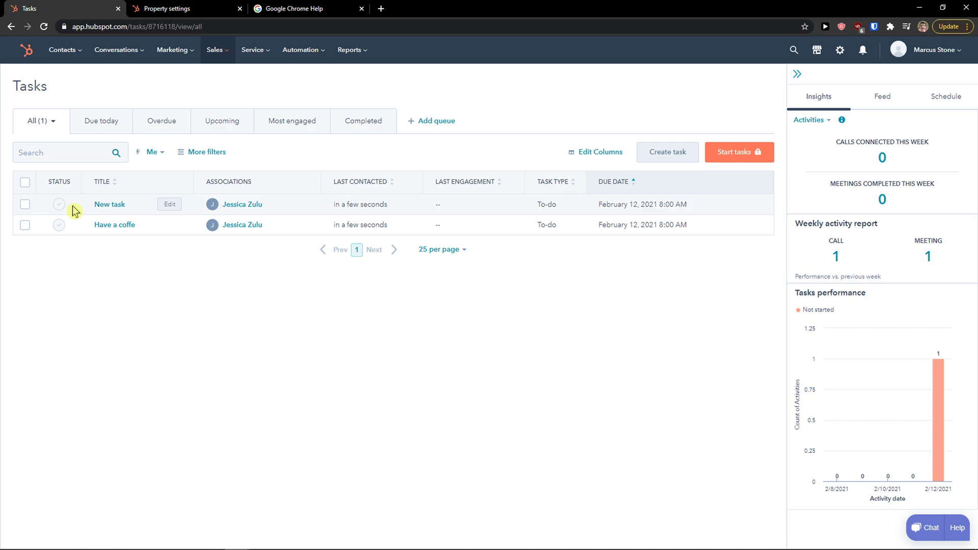
pyautogui.click(25, 205)
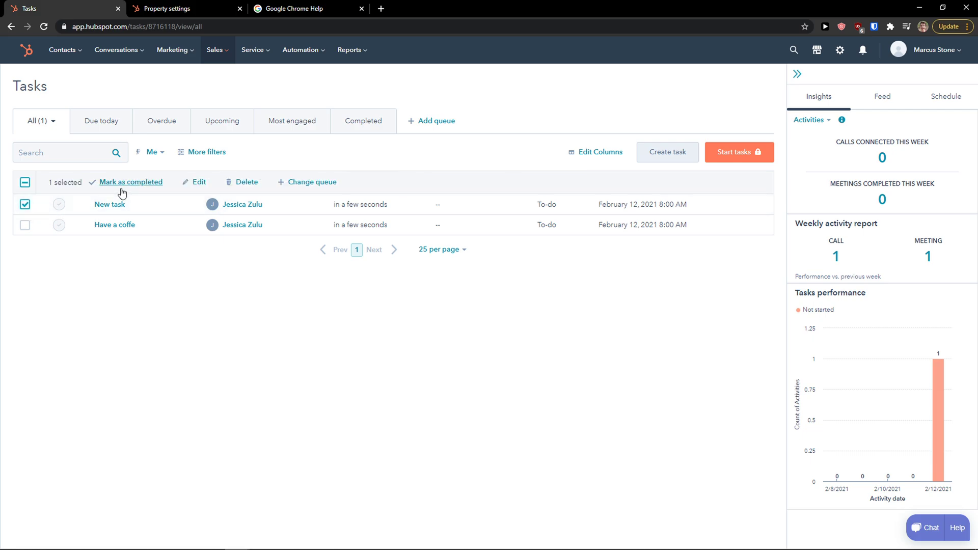
pyautogui.click(102, 183)
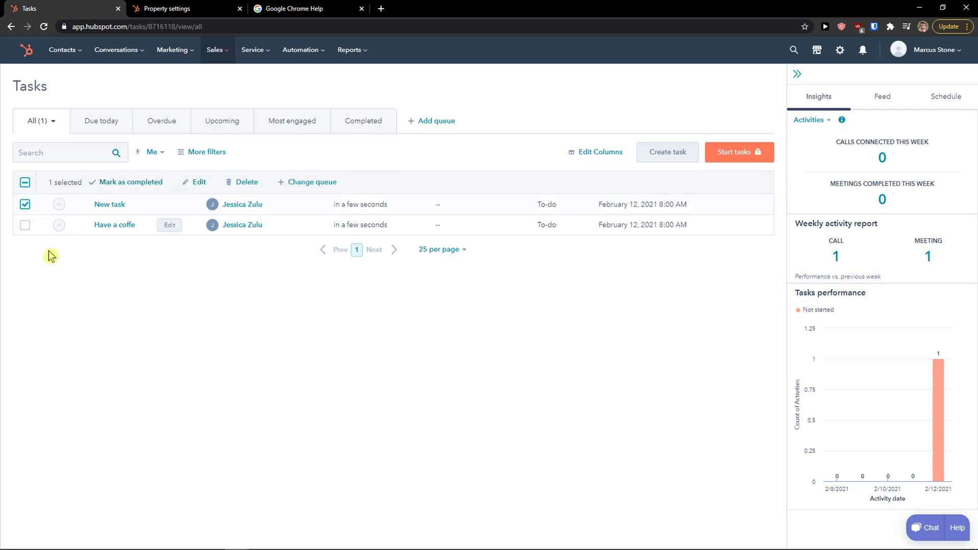
# Show the Completed tasks view and decline creating a follow-up task.
pyautogui.click(351, 126)
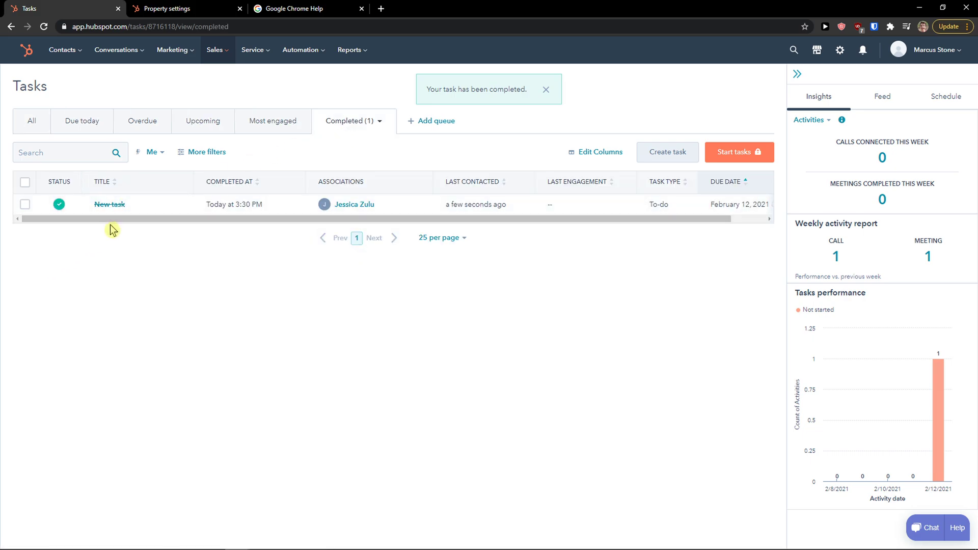
pyautogui.click(57, 205)
pyautogui.click(65, 266)
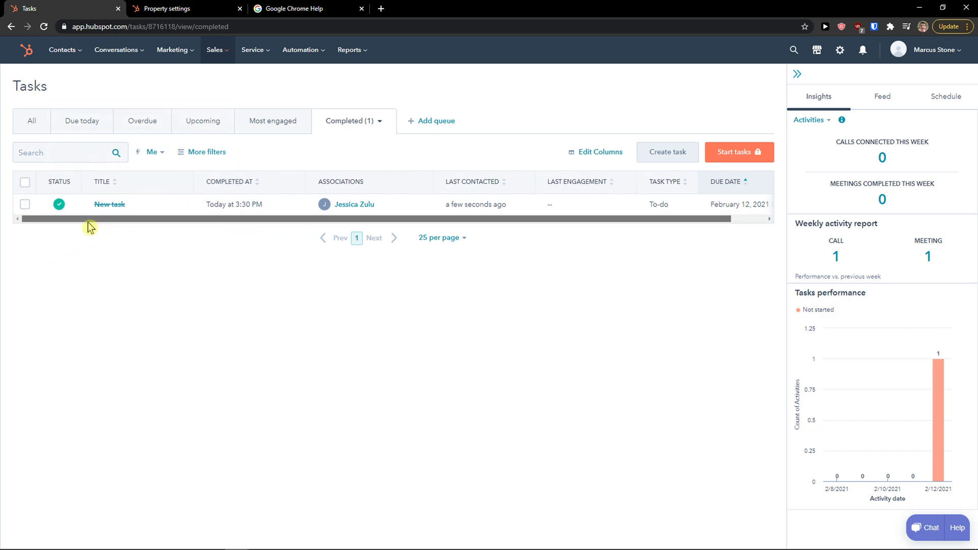
# Add the Priority column to the completed tasks table.
pyautogui.click(610, 155)
pyautogui.scroll(-2, 579, 193)
pyautogui.scroll(2, 579, 193)
pyautogui.scroll(-2, 556, 212)
pyautogui.scroll(2, 565, 196)
pyautogui.scroll(-1, 325, 199)
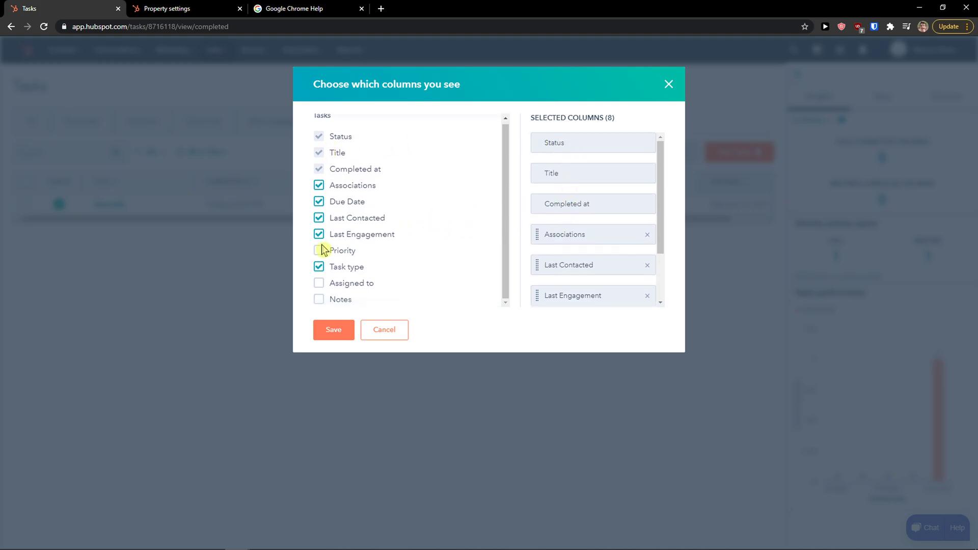
pyautogui.scroll(-3, 591, 229)
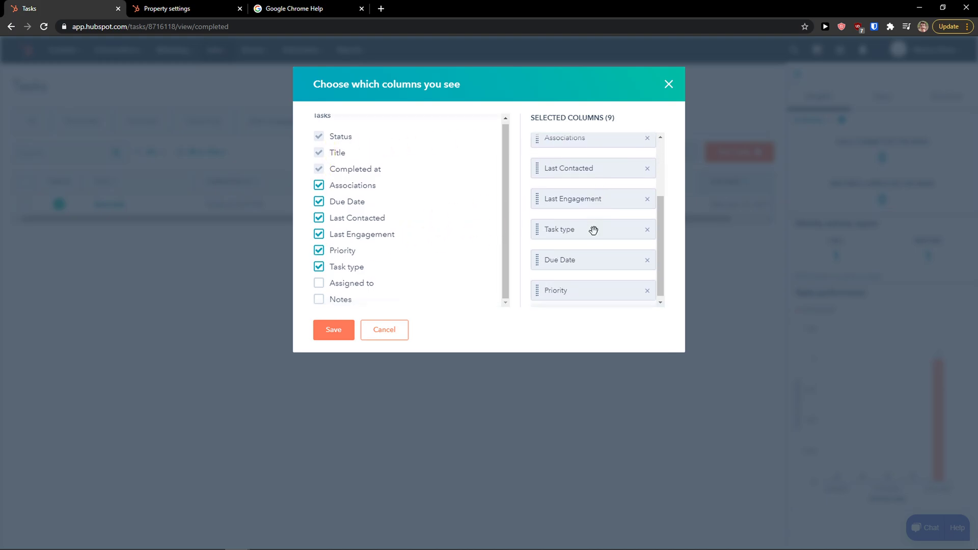
pyautogui.click(344, 330)
# Open the completed task's details, then close them without changes.
pyautogui.moveTo(317, 224); pyautogui.dragTo(404, 225)
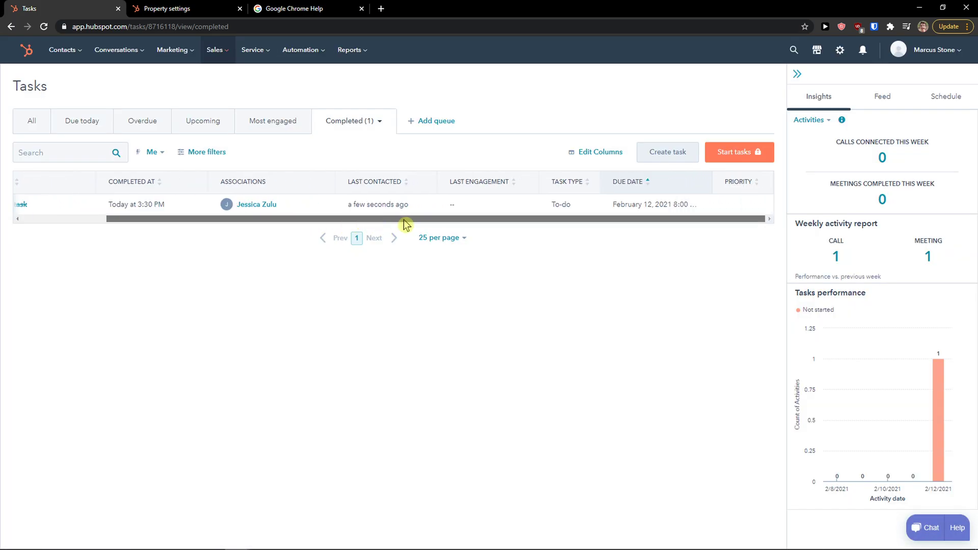
pyautogui.moveTo(535, 220); pyautogui.dragTo(244, 205)
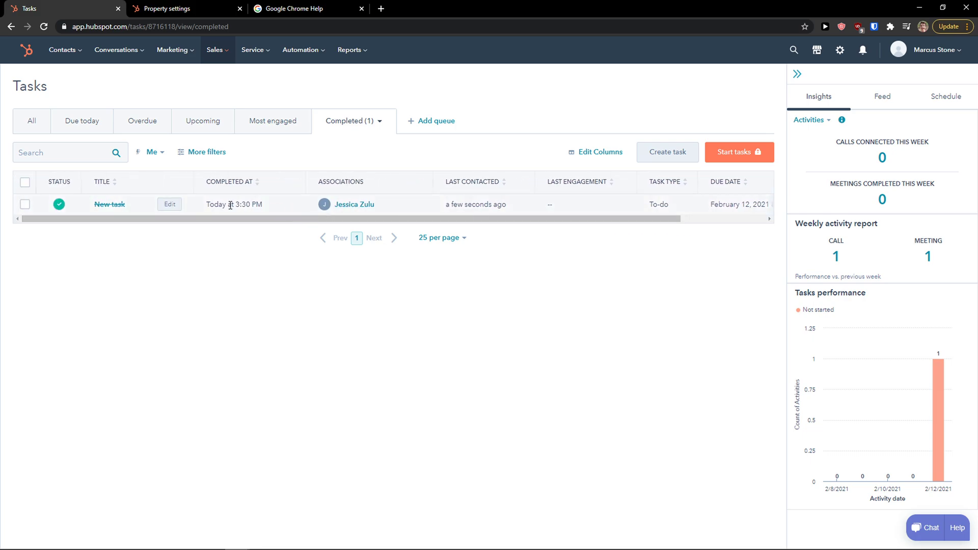
pyautogui.click(169, 206)
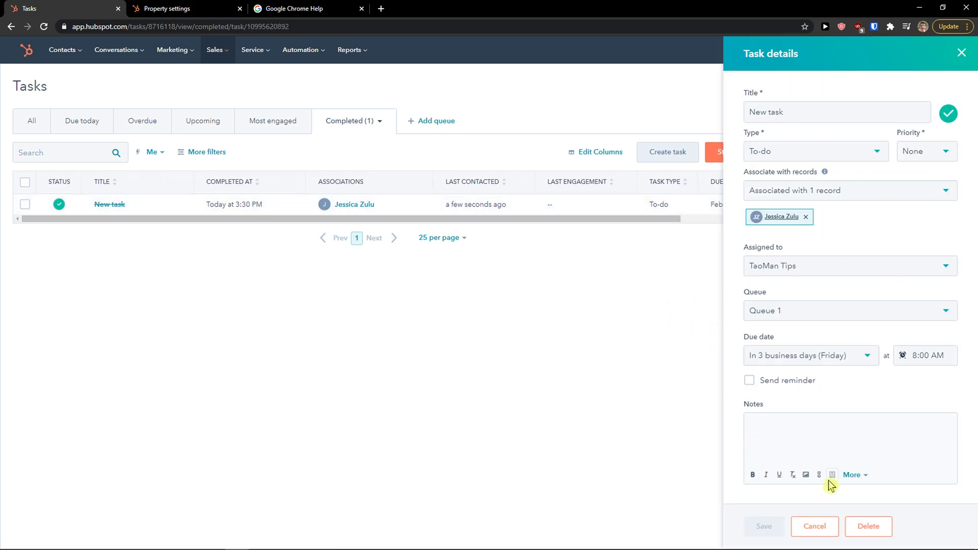
pyautogui.click(803, 525)
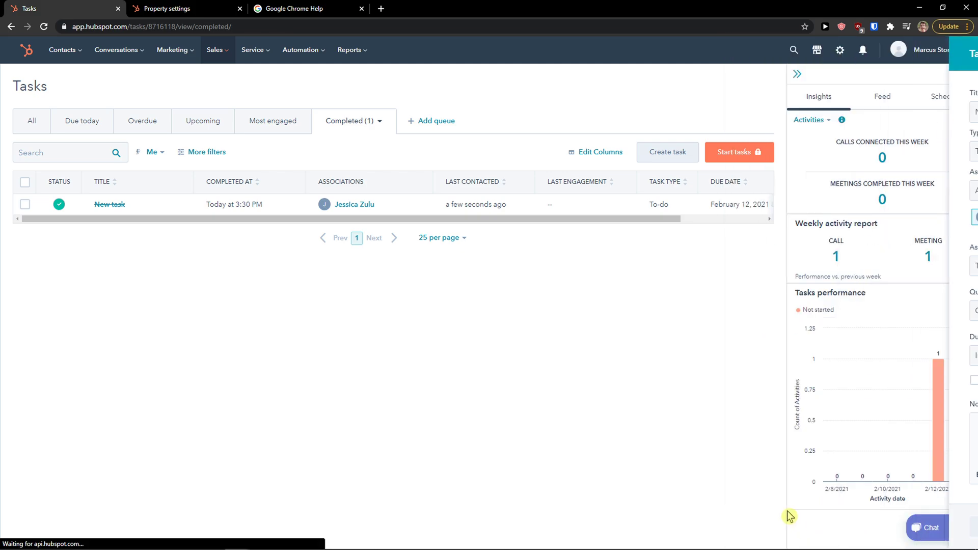
# Go to the Tickets board and open the existing ticket's preview.
pyautogui.moveTo(268, 59)
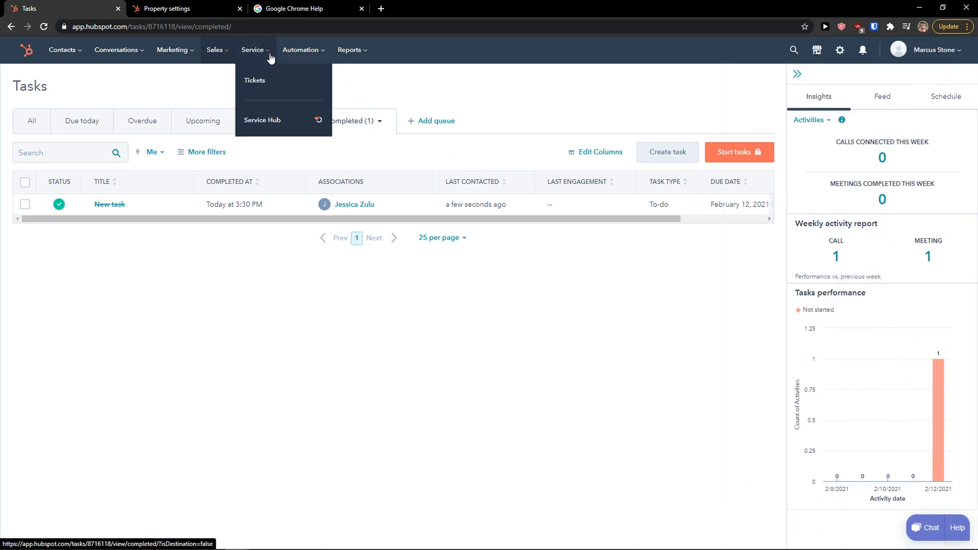
pyautogui.click(280, 88)
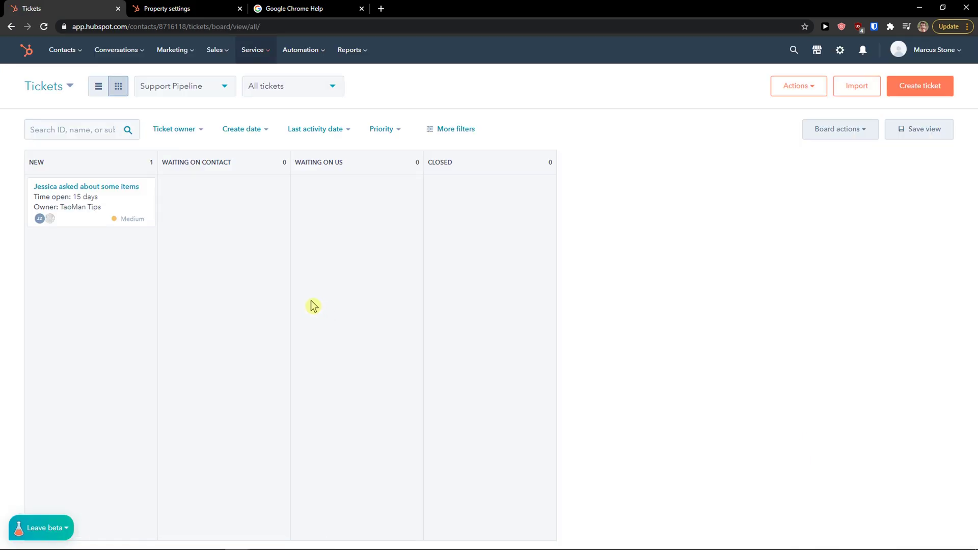
pyautogui.click(117, 197)
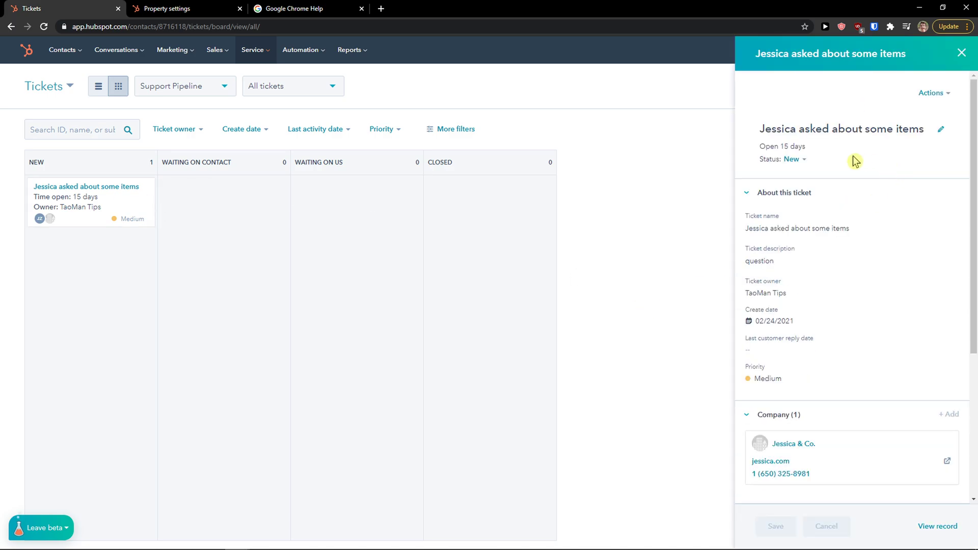
# Review the ticket's name, description and associations, then close the preview.
pyautogui.tripleClick(796, 131)
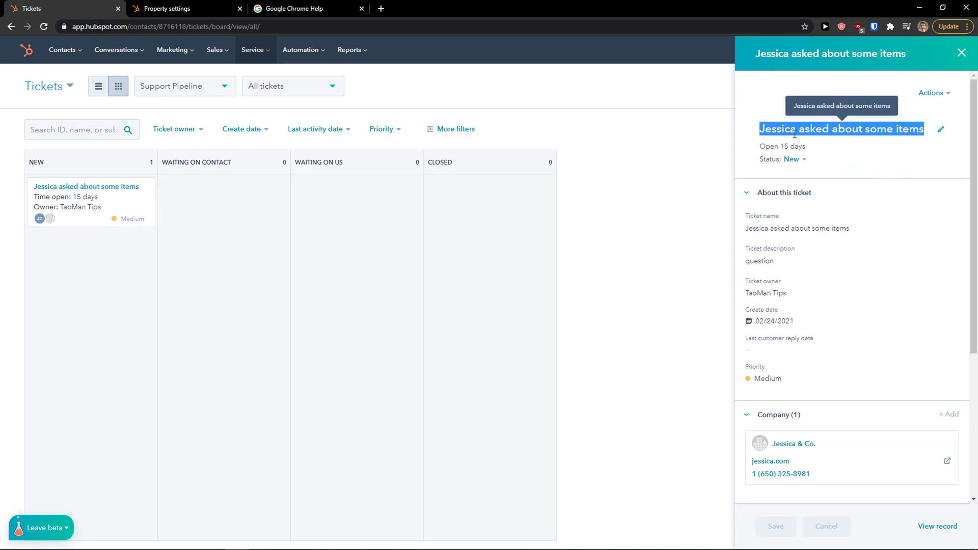
pyautogui.doubleClick(821, 228)
pyautogui.tripleClick(828, 229)
pyautogui.tripleClick(828, 264)
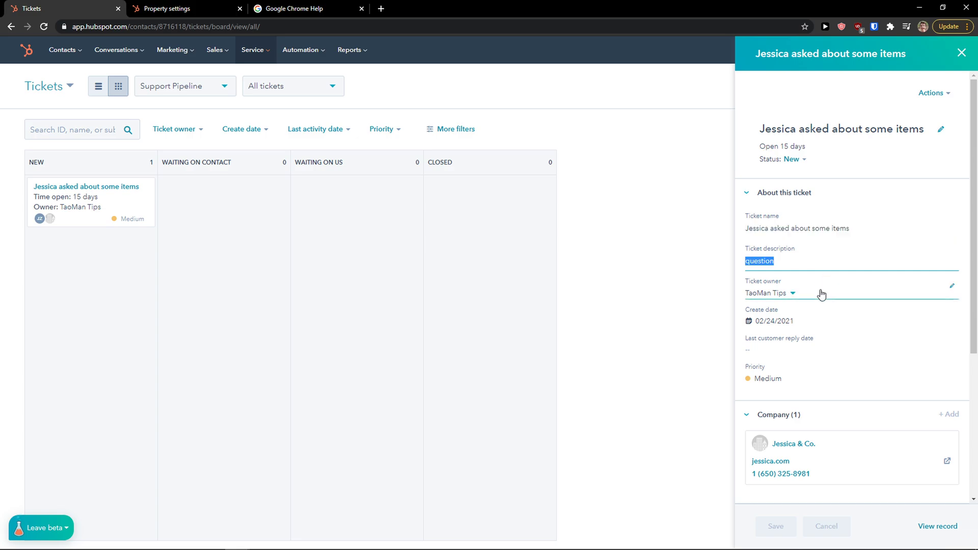
pyautogui.scroll(-1, 822, 285)
pyautogui.scroll(-3, 819, 284)
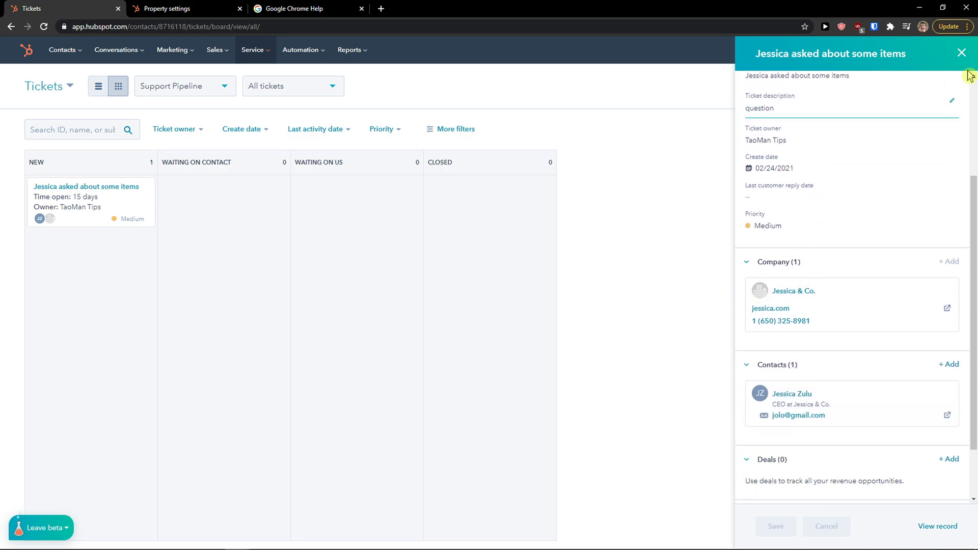
pyautogui.click(961, 54)
# Start 'New ticket' with source Chat, status Waiting on contact and Medium priority.
pyautogui.click(917, 89)
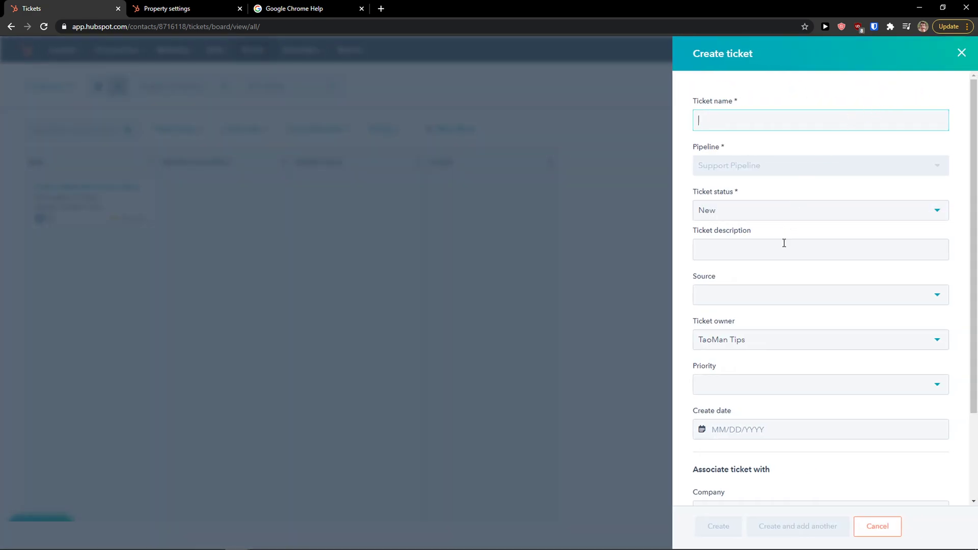
pyautogui.write('New ticket')
pyautogui.press('Tab')
pyautogui.press('Tab')
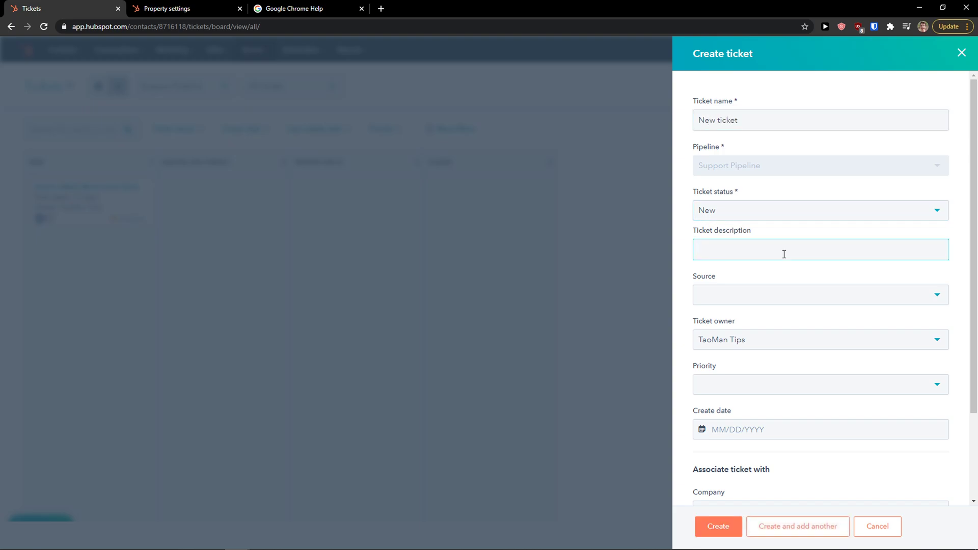
pyautogui.click(788, 291)
pyautogui.click(768, 343)
pyautogui.click(749, 218)
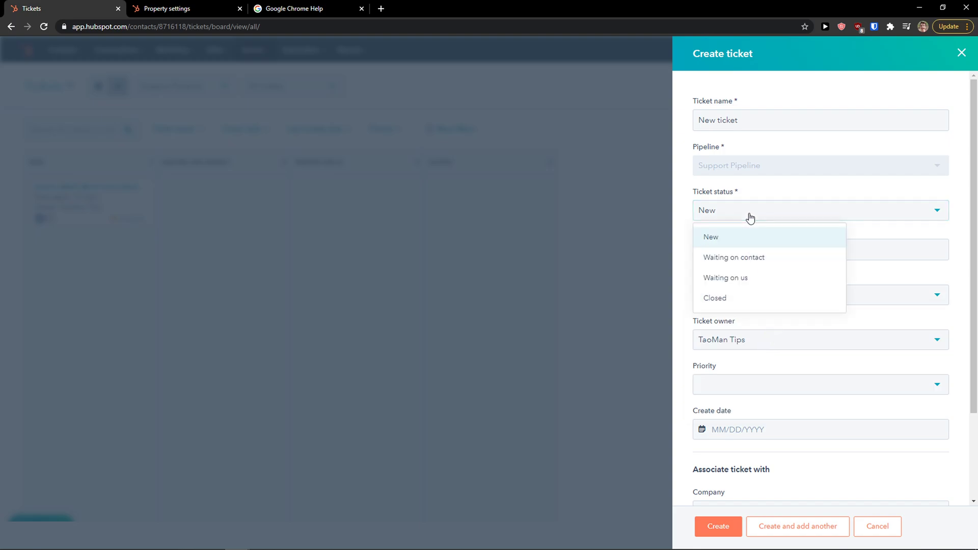
pyautogui.click(744, 257)
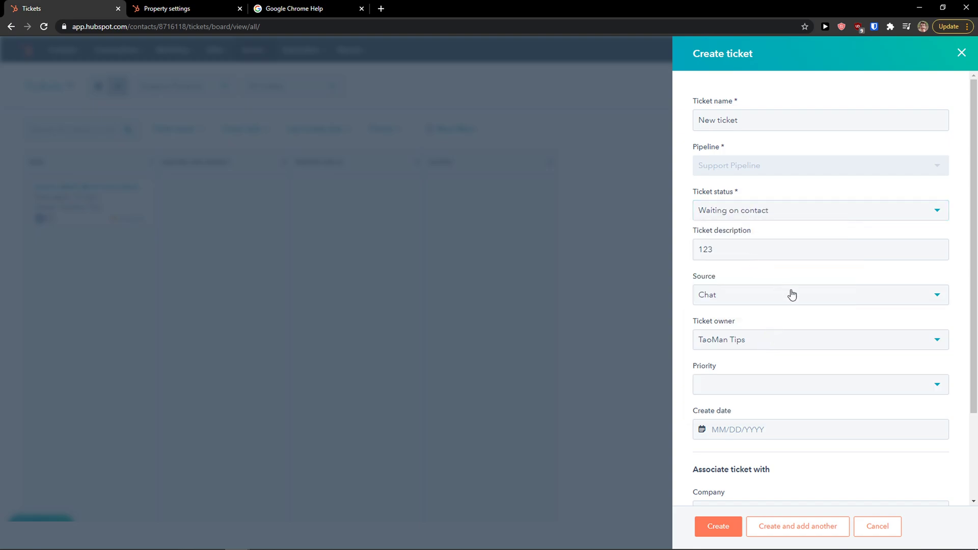
pyautogui.scroll(-1, 787, 293)
pyautogui.scroll(-1, 771, 320)
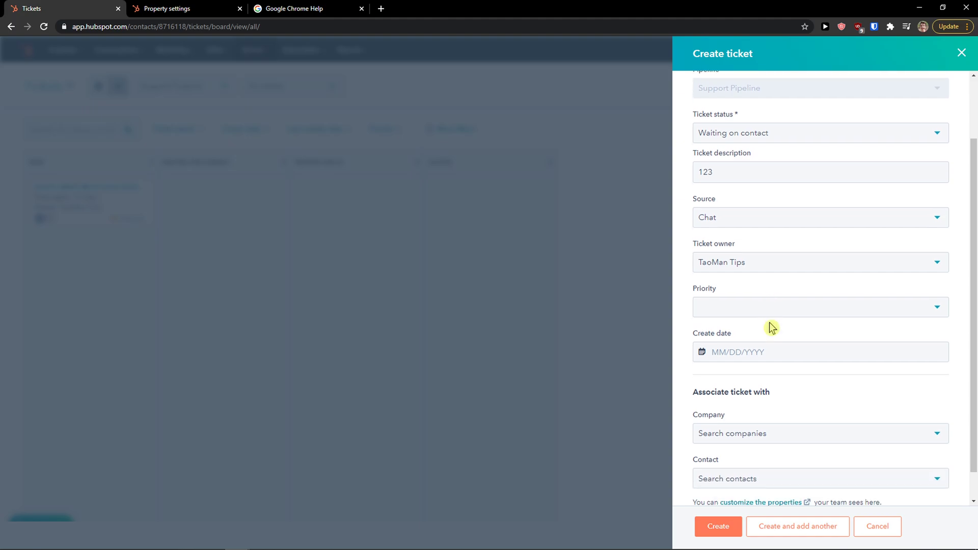
pyautogui.click(772, 289)
pyautogui.click(753, 349)
# Link the ticket to Jessica & Co. and its contact, then create it.
pyautogui.click(781, 409)
pyautogui.write('jess')
pyautogui.click(769, 459)
pyautogui.click(762, 467)
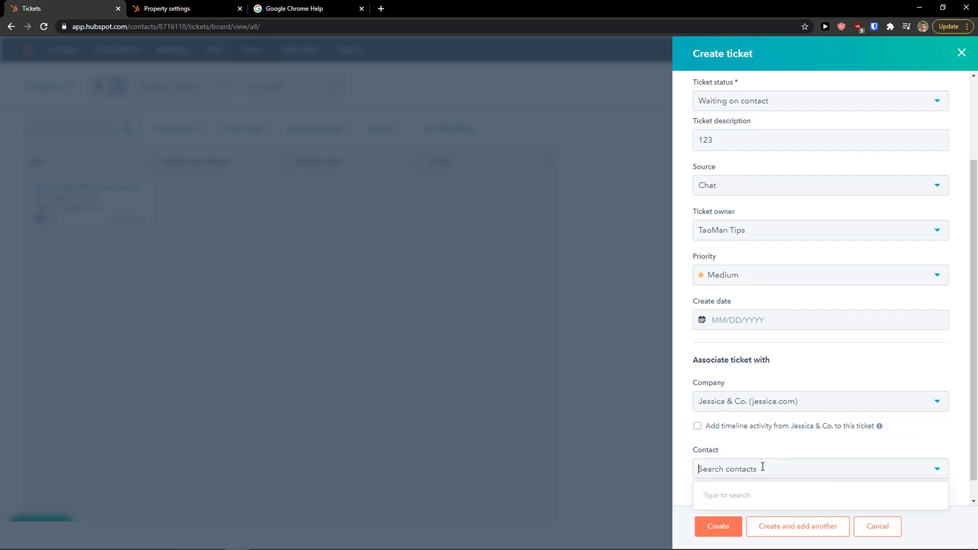
pyautogui.write('jessi')
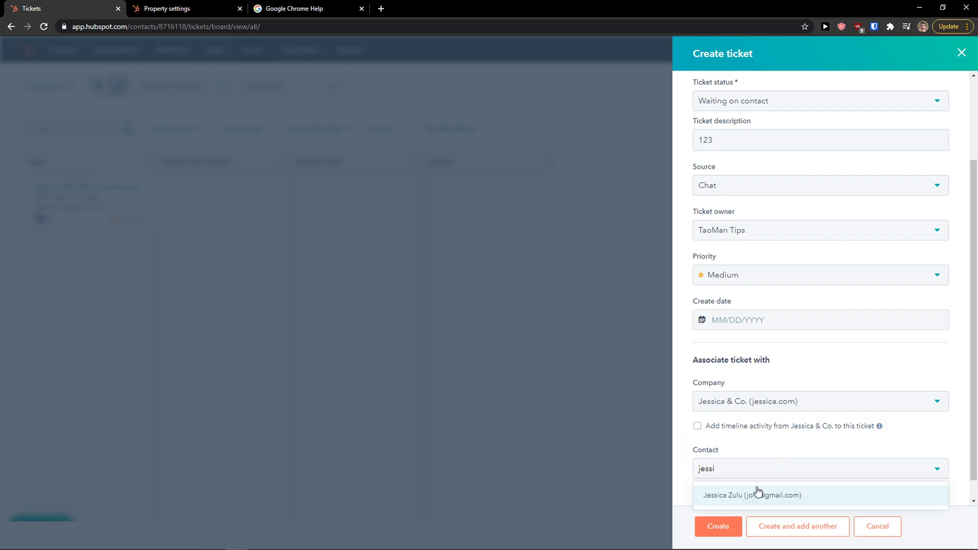
pyautogui.click(758, 493)
pyautogui.click(718, 526)
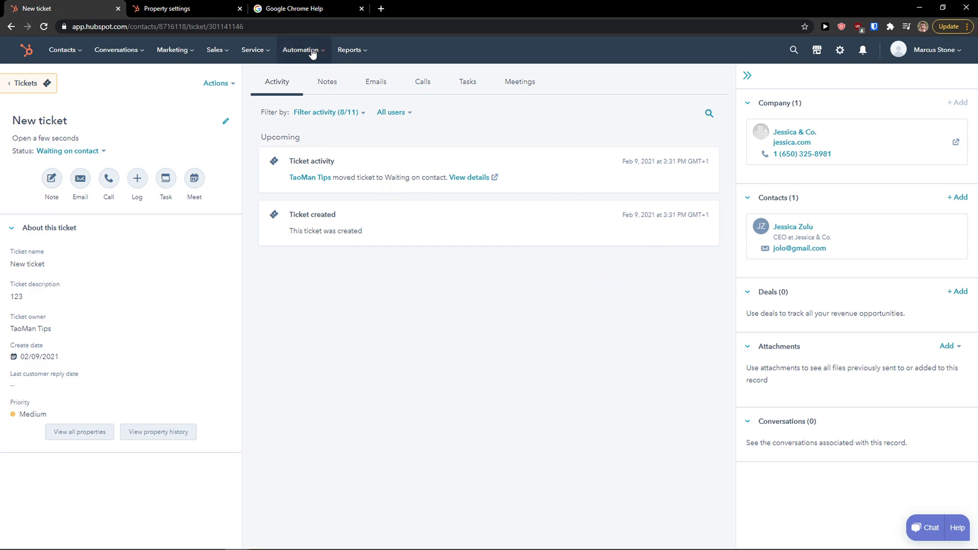
# Return to the Tickets board to see New ticket under Waiting on contact.
pyautogui.moveTo(337, 56)
pyautogui.moveTo(270, 49)
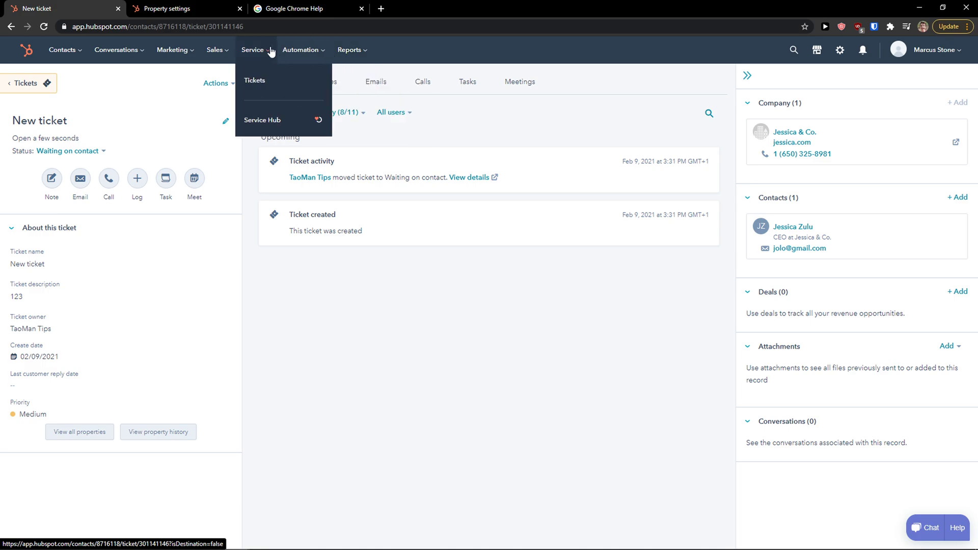
pyautogui.click(257, 78)
pyautogui.moveTo(310, 56)
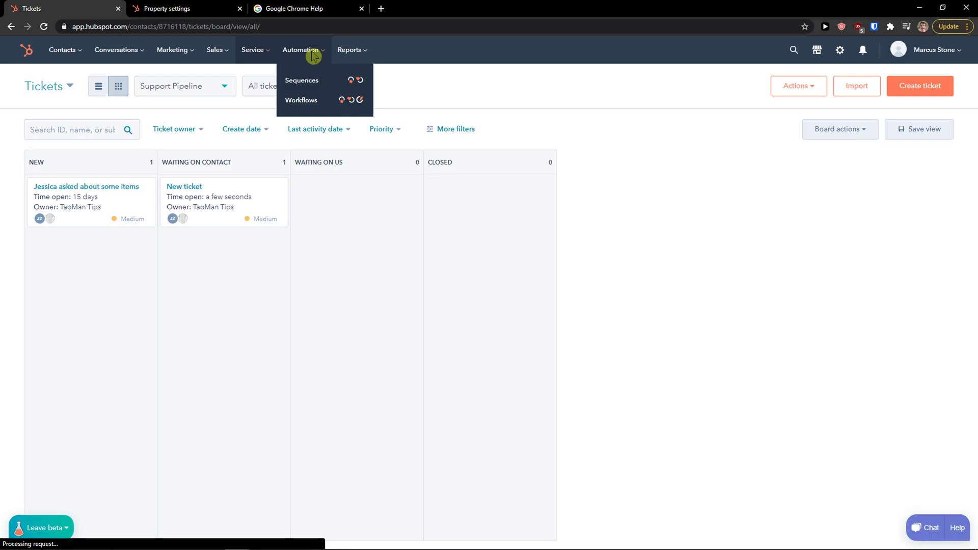
pyautogui.moveTo(341, 52)
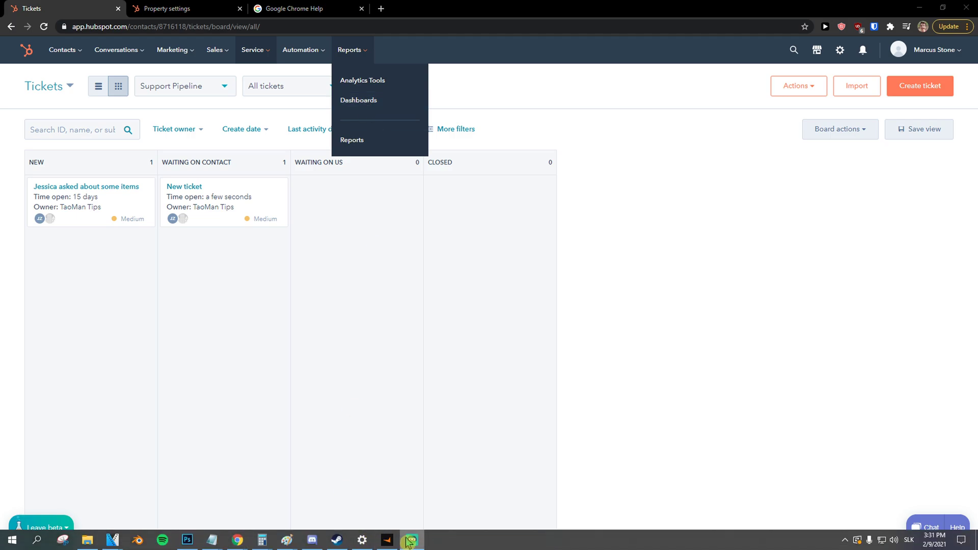
# Pick the Lead Generation template from the dashboard library.
pyautogui.click(361, 110)
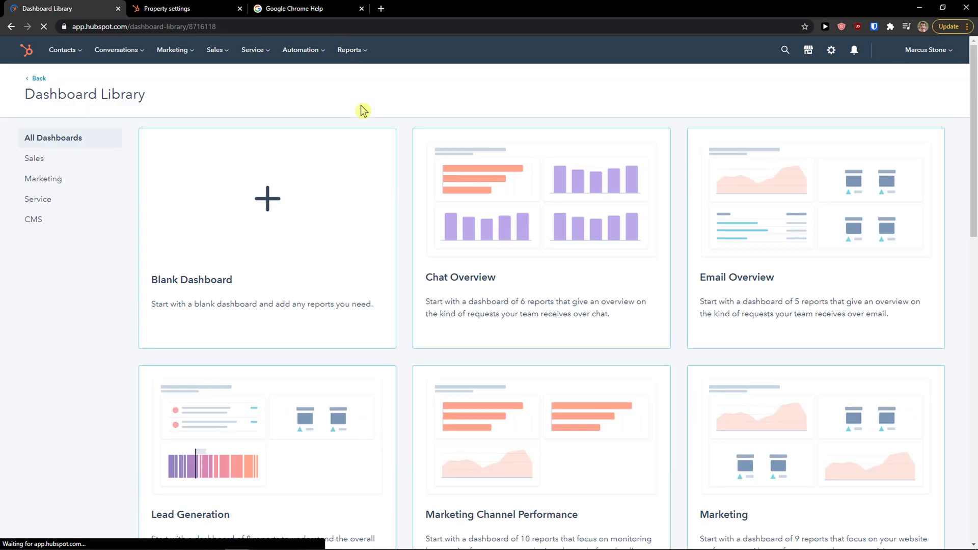
pyautogui.scroll(-1, 400, 250)
pyautogui.scroll(-4, 401, 249)
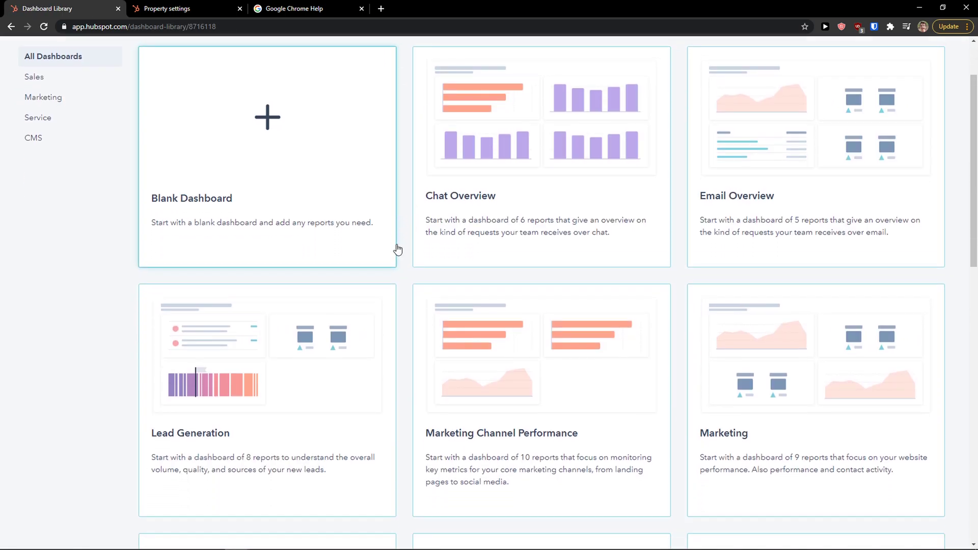
pyautogui.scroll(5, 400, 255)
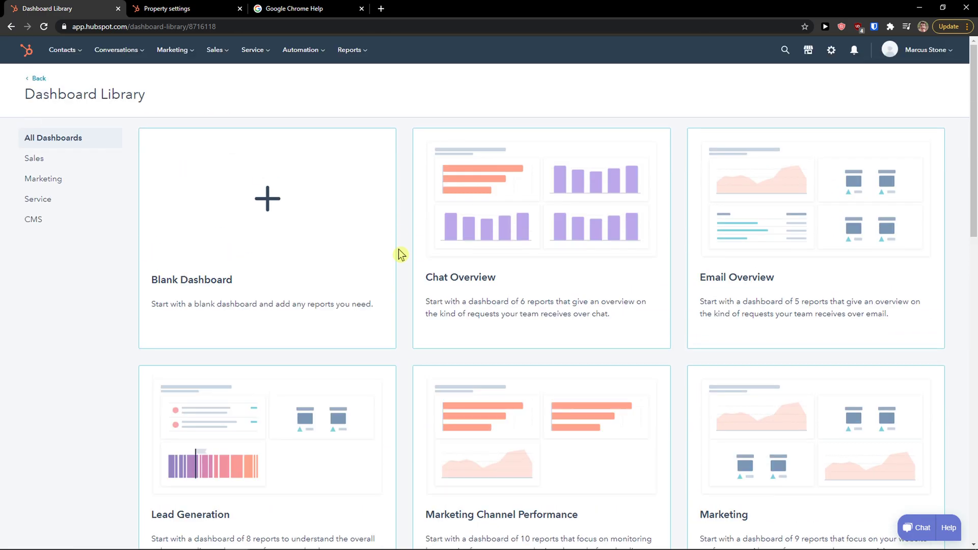
pyautogui.scroll(-4, 449, 284)
pyautogui.scroll(2, 670, 326)
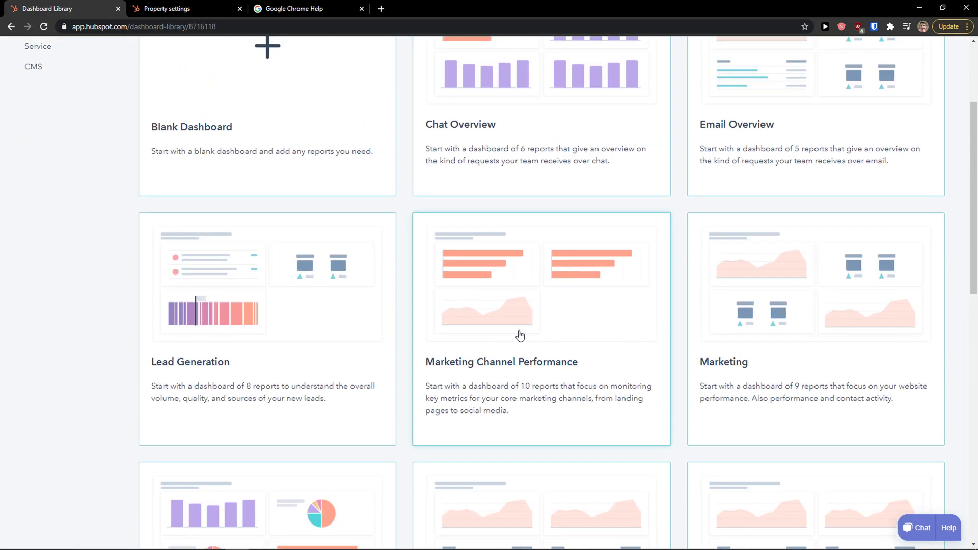
pyautogui.click(296, 412)
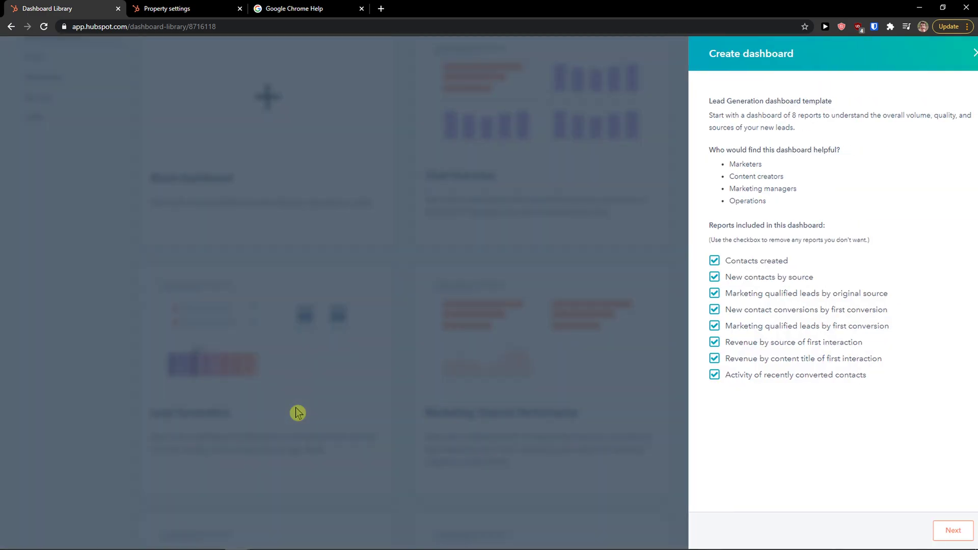
# Create the dashboard with all eight reports, editable by everyone, and dismiss the resizing tip.
pyautogui.click(929, 534)
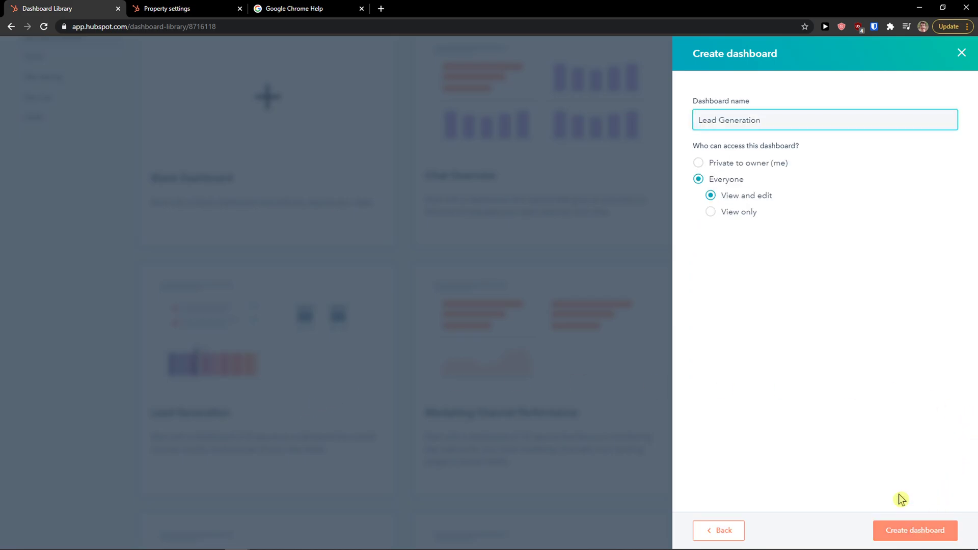
pyautogui.click(889, 538)
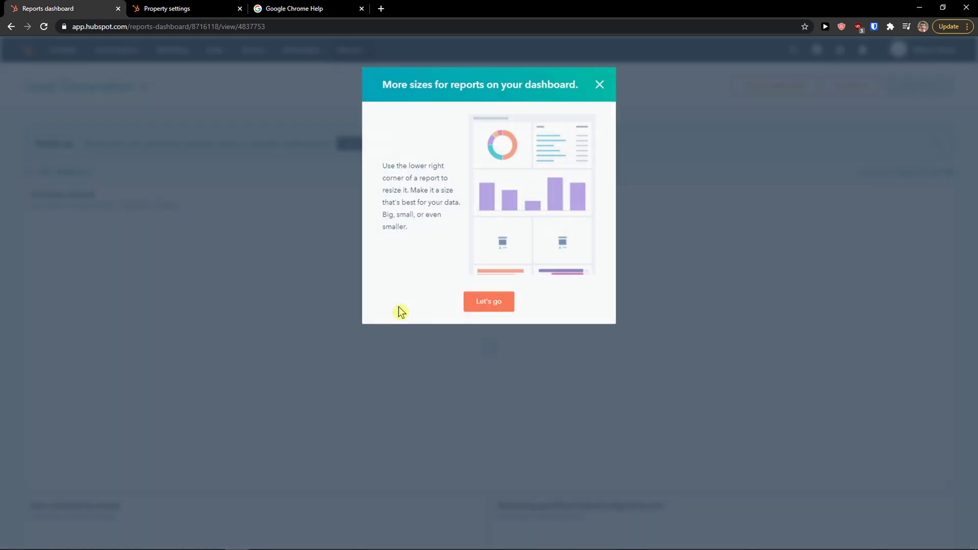
pyautogui.click(470, 304)
pyautogui.scroll(-3, 468, 301)
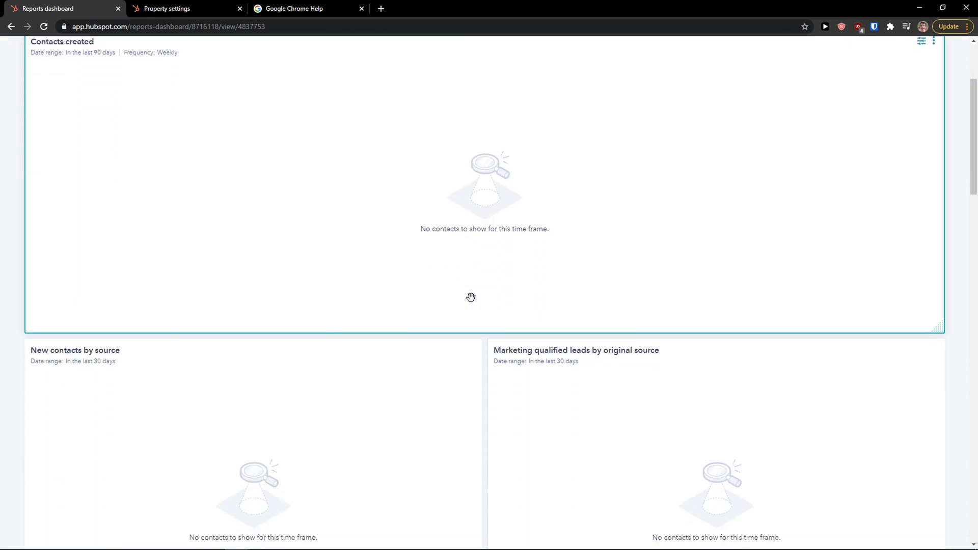
pyautogui.scroll(3, 454, 297)
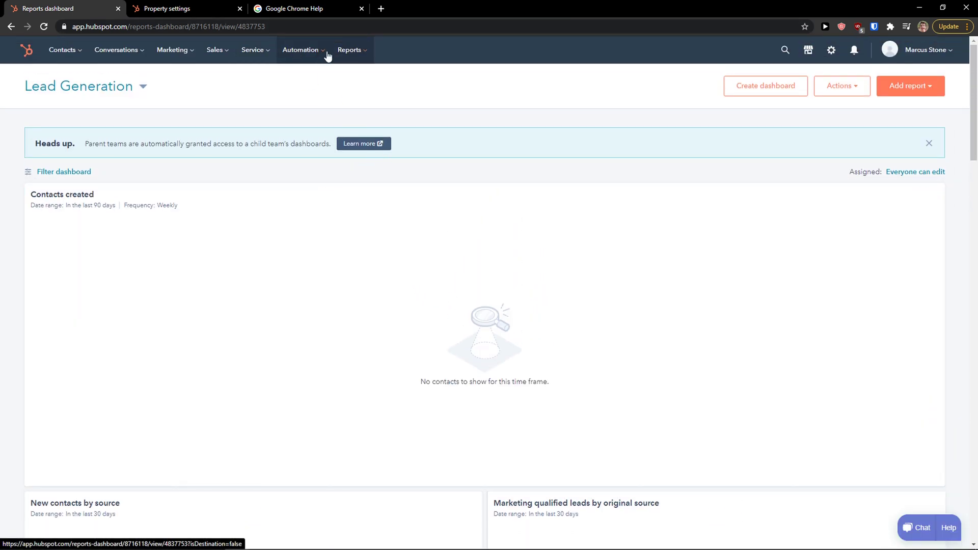
pyautogui.click(371, 88)
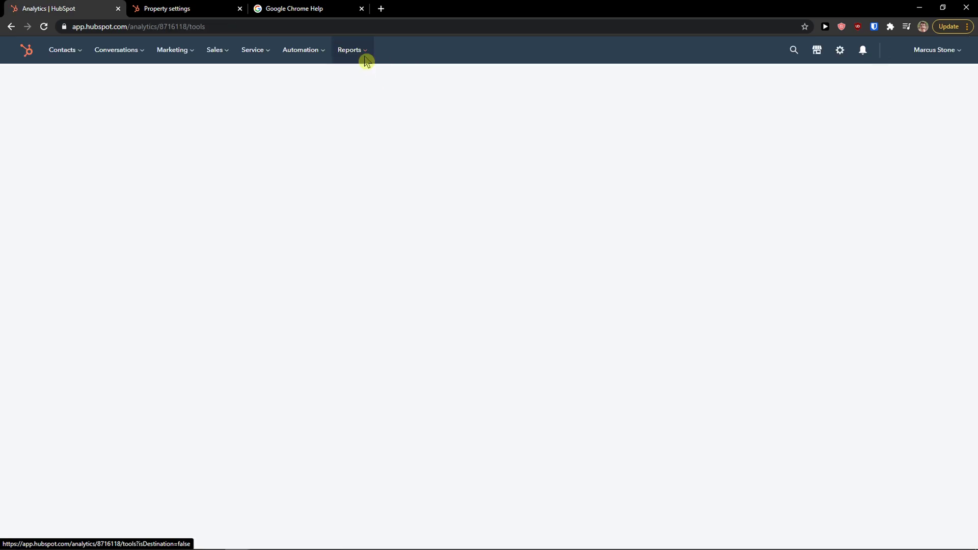
pyautogui.click(353, 140)
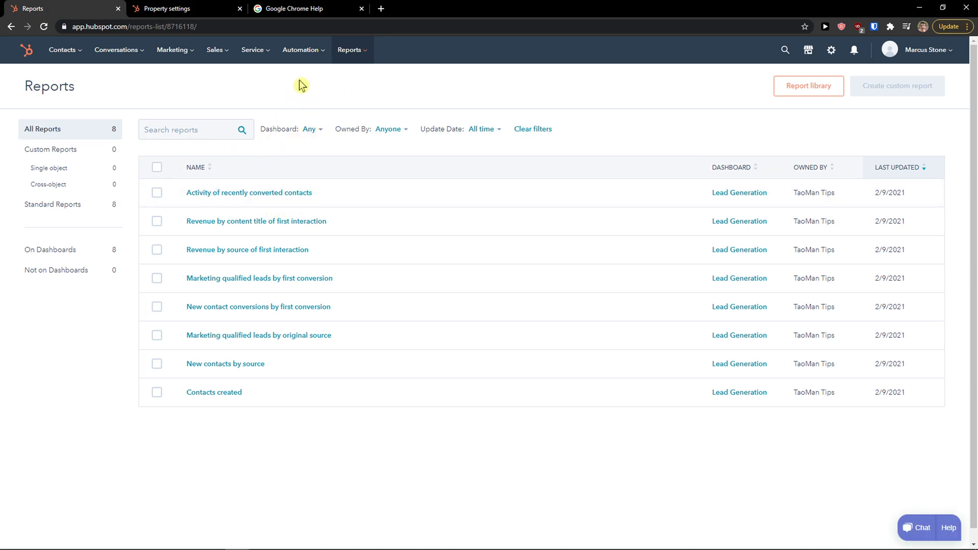
pyautogui.moveTo(350, 51)
pyautogui.click(361, 102)
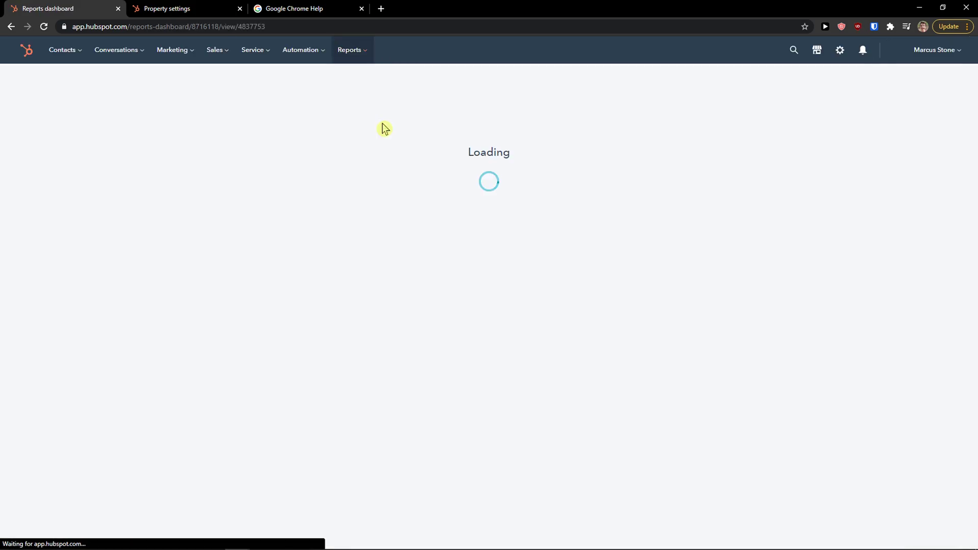
pyautogui.scroll(-3, 377, 127)
pyautogui.scroll(3, 375, 130)
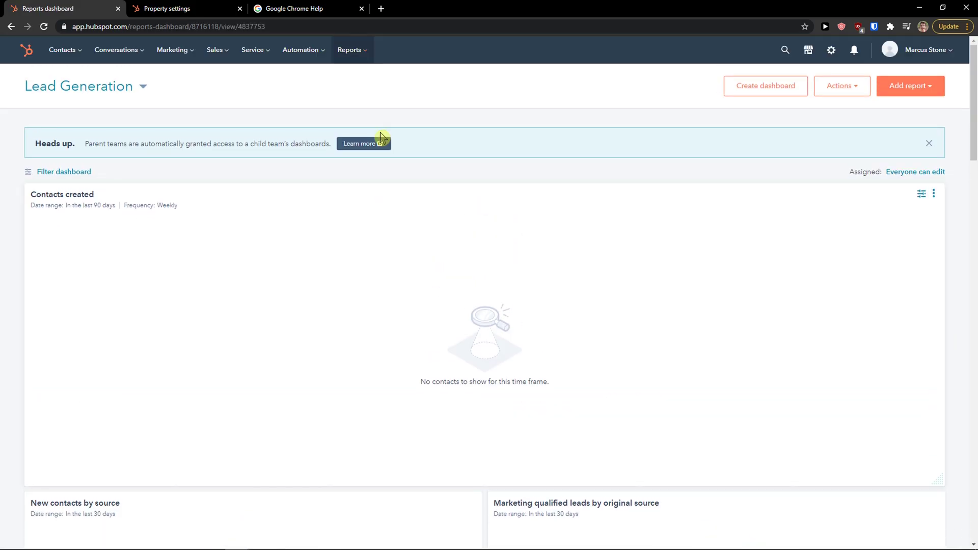
pyautogui.click(141, 87)
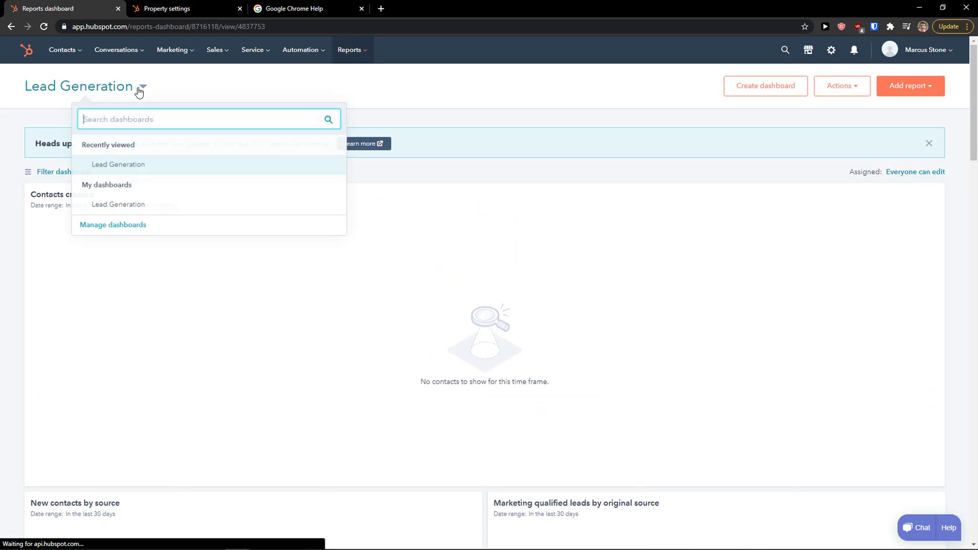
pyautogui.click(145, 228)
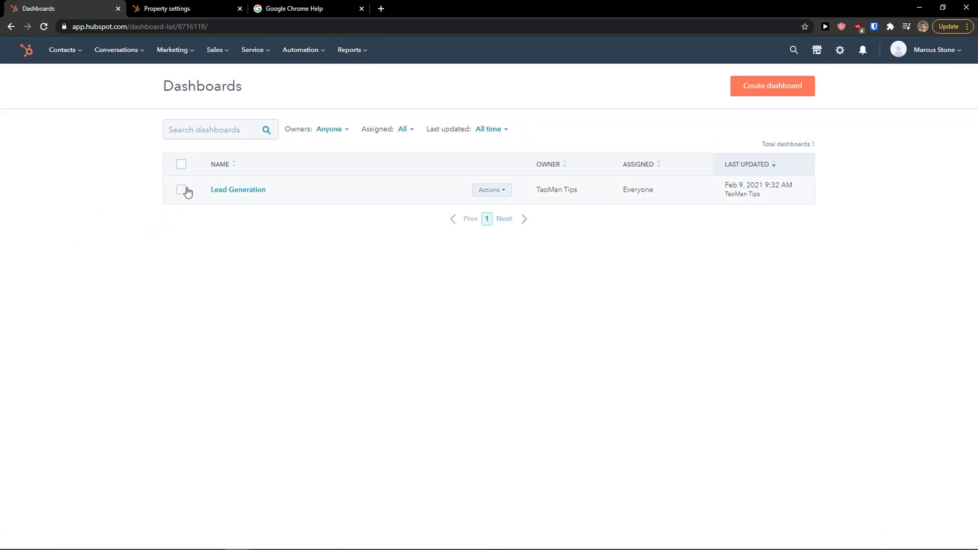